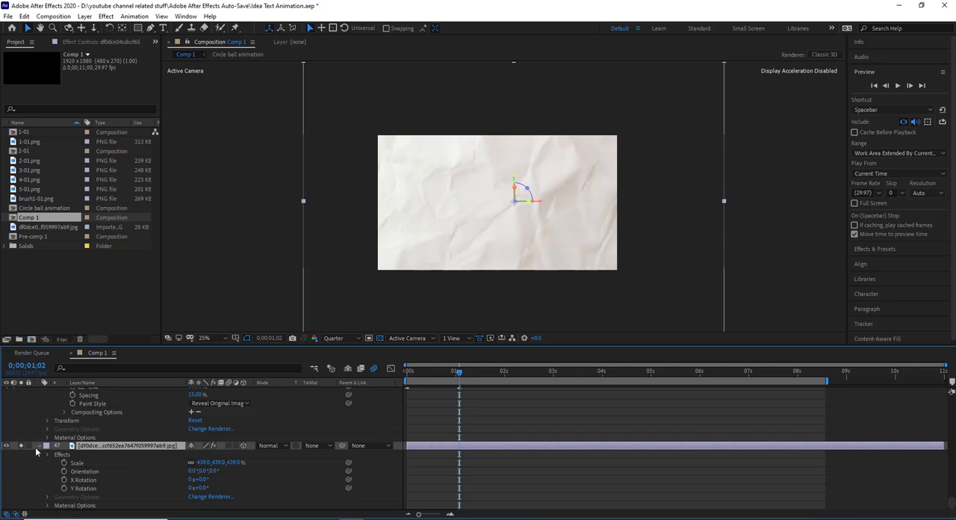
- Review the paper background layer's Motion Tile effect and scrub the first two seconds of Comp 1 to check its coverage
{"action": "left_click", "coordinate": [38, 447]}
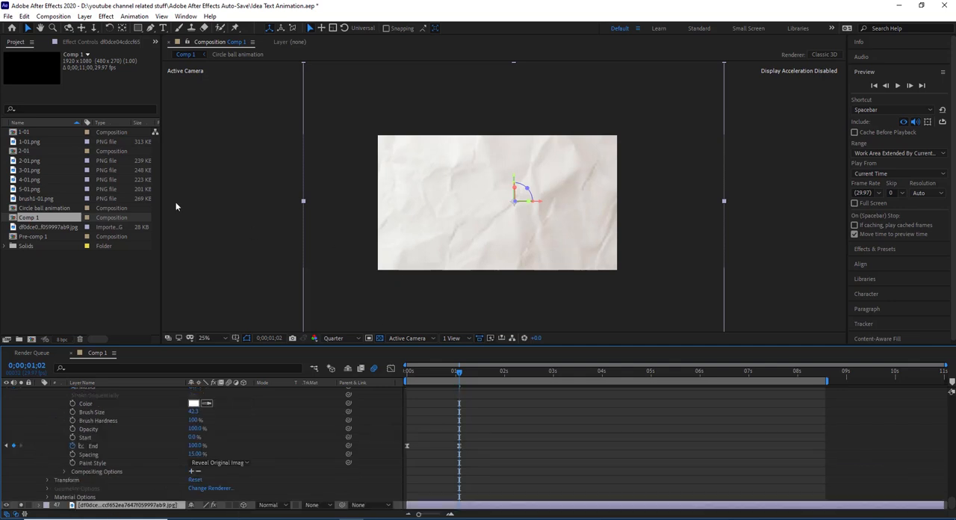
{"action": "left_click", "coordinate": [86, 45]}
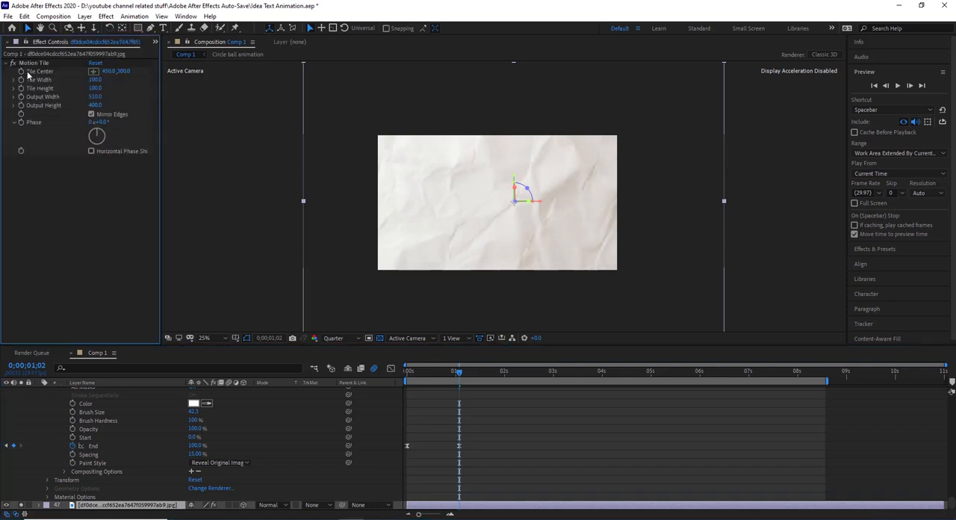
{"action": "scroll", "coordinate": [461, 214], "scroll_direction": "down", "scroll_amount": 4}
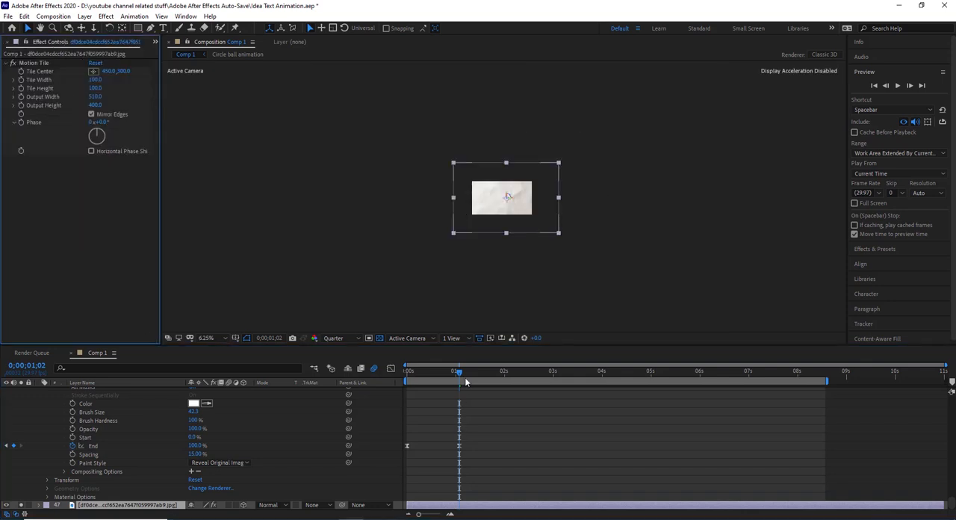
{"action": "left_click_drag", "start_coordinate": [461, 372], "coordinate": [397, 391]}
{"action": "left_click", "coordinate": [504, 371]}
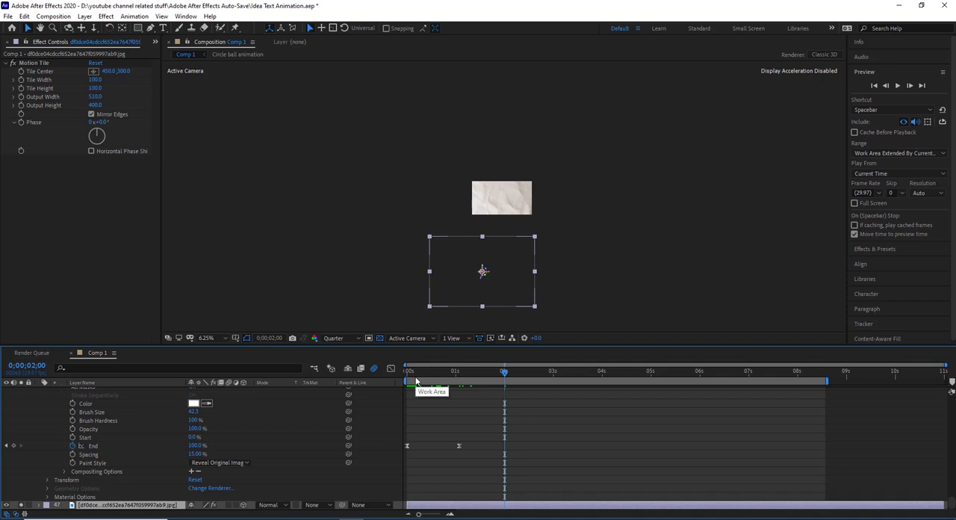
{"action": "left_click_drag", "start_coordinate": [412, 371], "coordinate": [438, 371]}
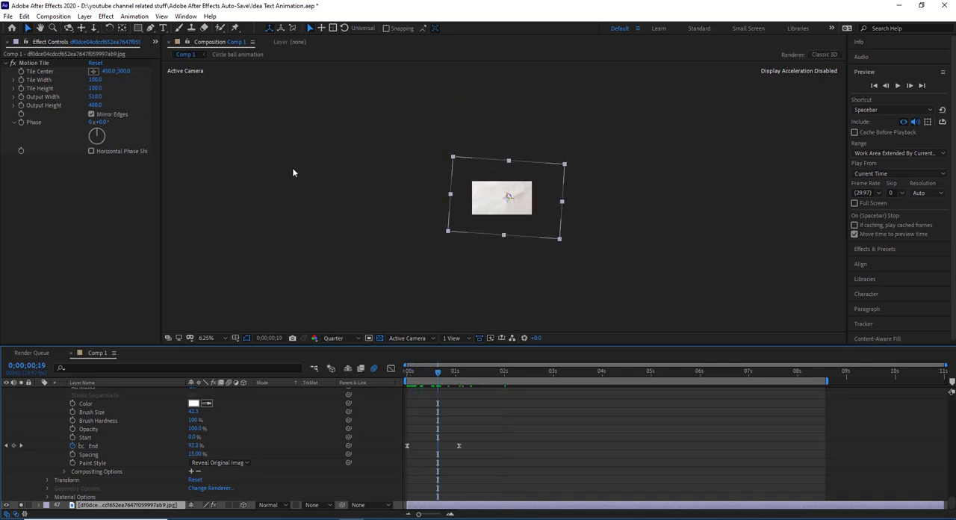
{"action": "scroll", "coordinate": [514, 198], "scroll_direction": "up", "scroll_amount": 1}
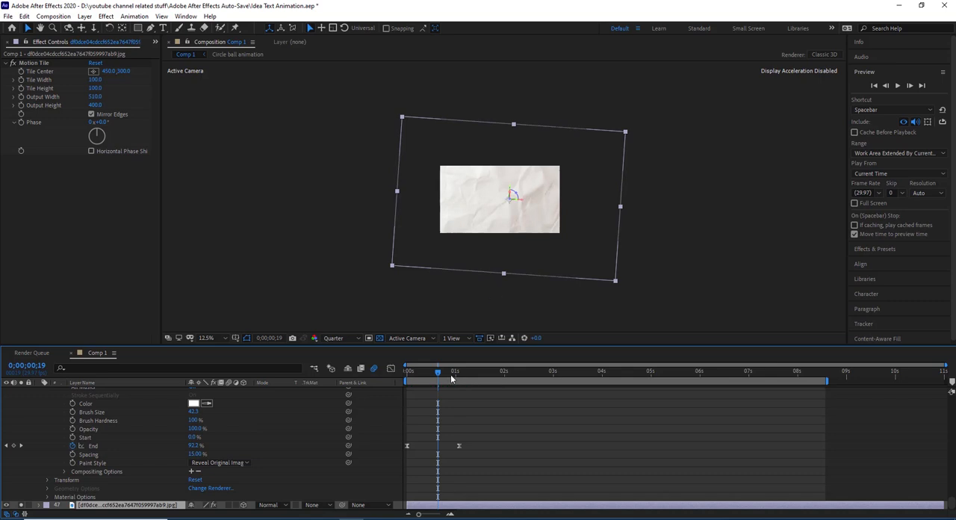
{"action": "key", "text": "ctrl+d"}
{"action": "left_click_drag", "start_coordinate": [509, 191], "coordinate": [575, 159]}
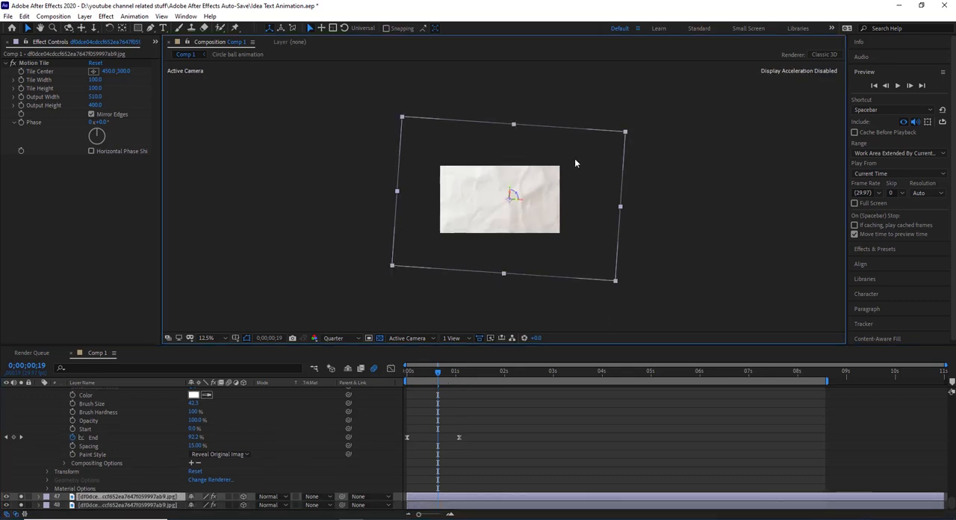
{"action": "left_click_drag", "start_coordinate": [540, 229], "coordinate": [715, 131]}
{"action": "key", "text": "Delete"}
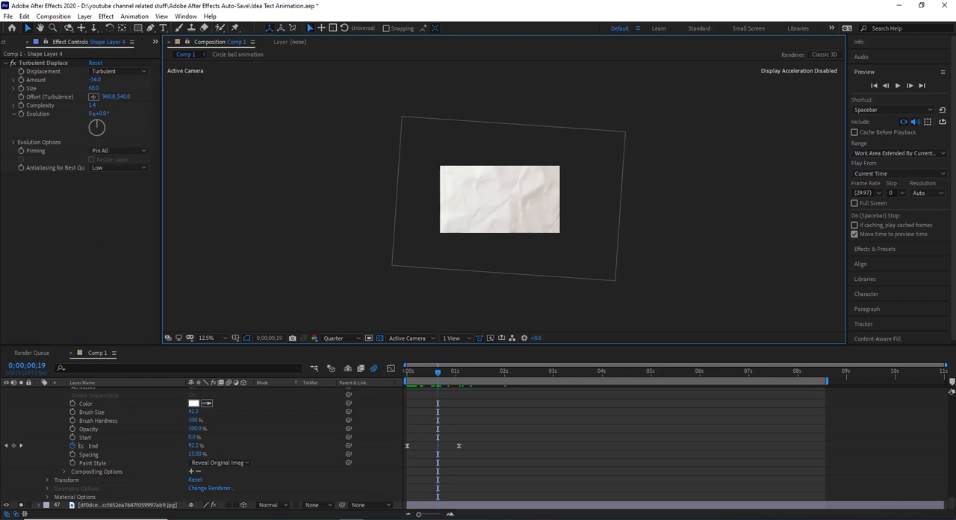
- Turn off solo for the paper background layer so all layers of Comp 1 are displayed
{"action": "left_click", "coordinate": [119, 505]}
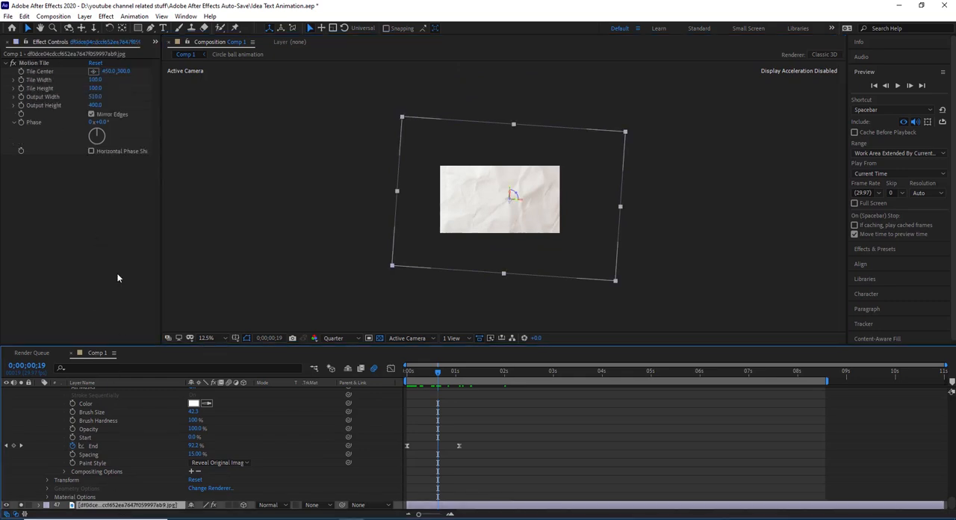
{"action": "left_click", "coordinate": [21, 505]}
- Check the Pre-comp 1 layer directly above the background in isolation by soloing it briefly
{"action": "scroll", "coordinate": [74, 450], "scroll_direction": "up", "scroll_amount": 3}
{"action": "scroll", "coordinate": [75, 446], "scroll_direction": "up", "scroll_amount": 2}
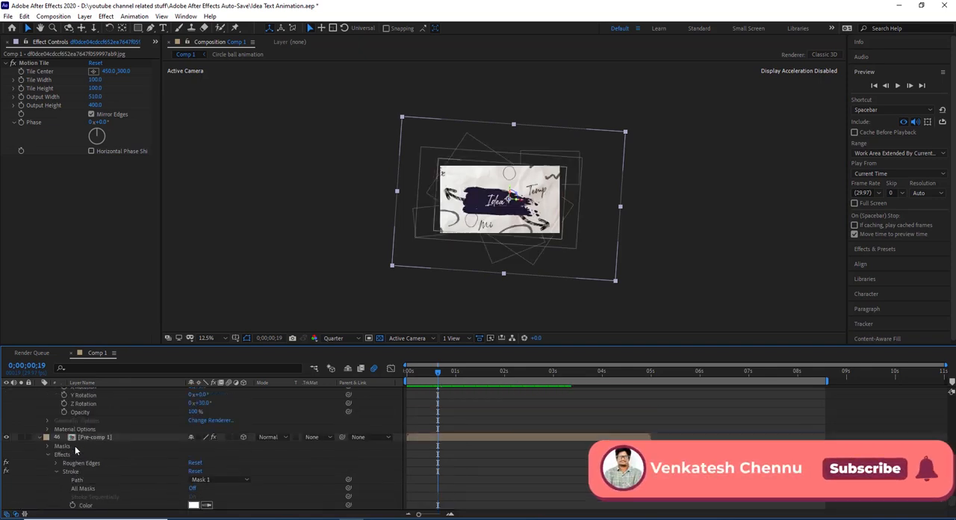
{"action": "left_click", "coordinate": [86, 436]}
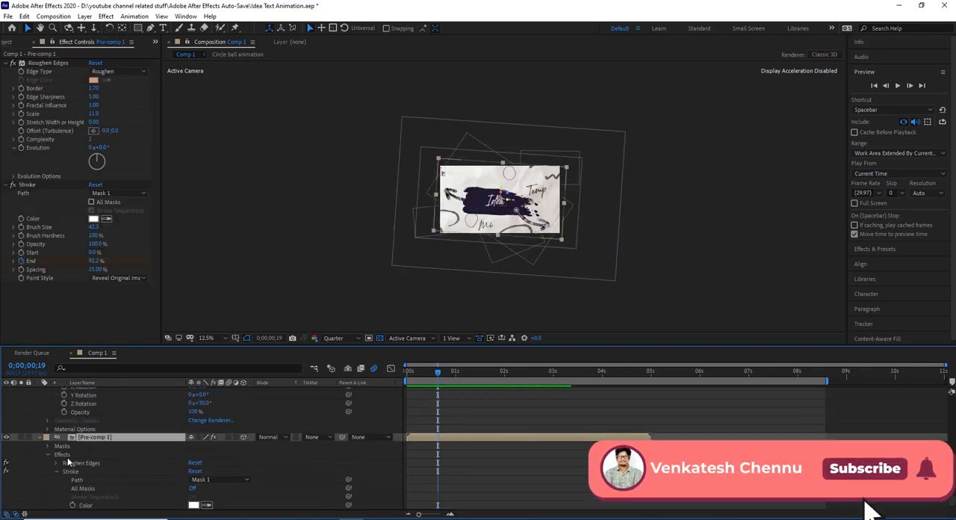
{"action": "left_click", "coordinate": [23, 438]}
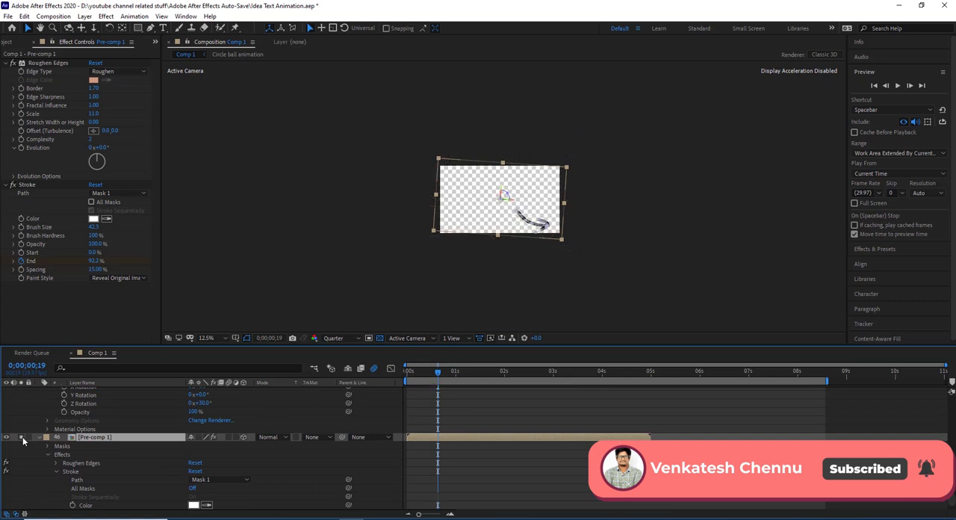
{"action": "left_click", "coordinate": [23, 437]}
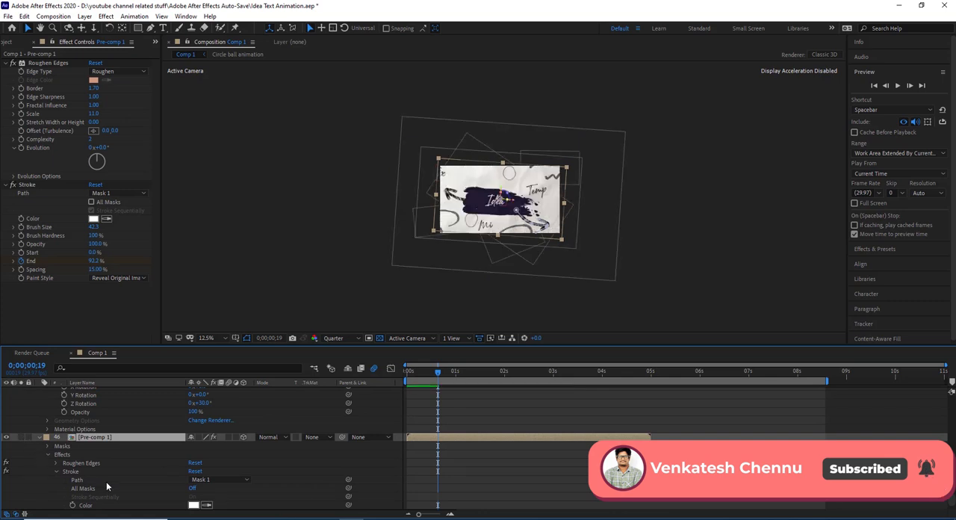
- Open Pre-comp 1 and inspect the 4-01.png arrow layer's effects, showing the blending mode and track matte columns
{"action": "double_click", "coordinate": [133, 439]}
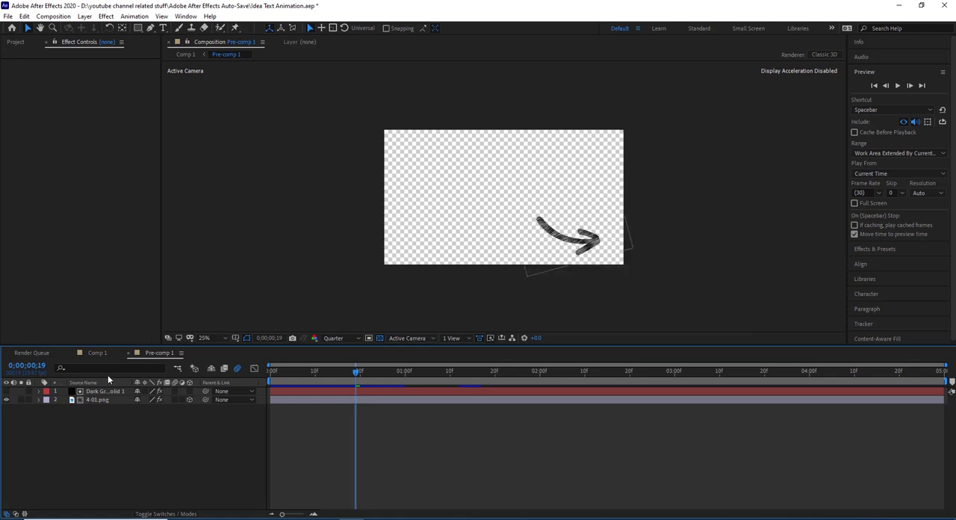
{"action": "left_click", "coordinate": [104, 401]}
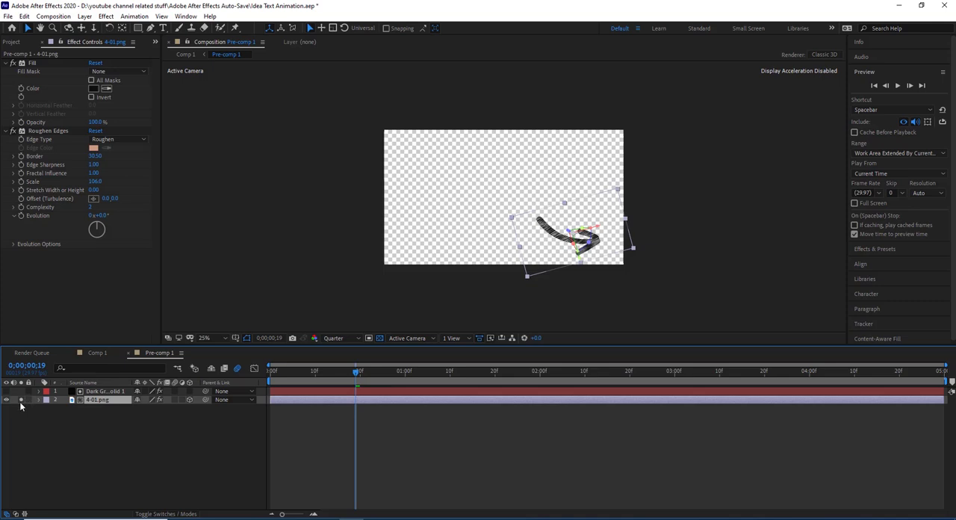
{"action": "left_click", "coordinate": [169, 513]}
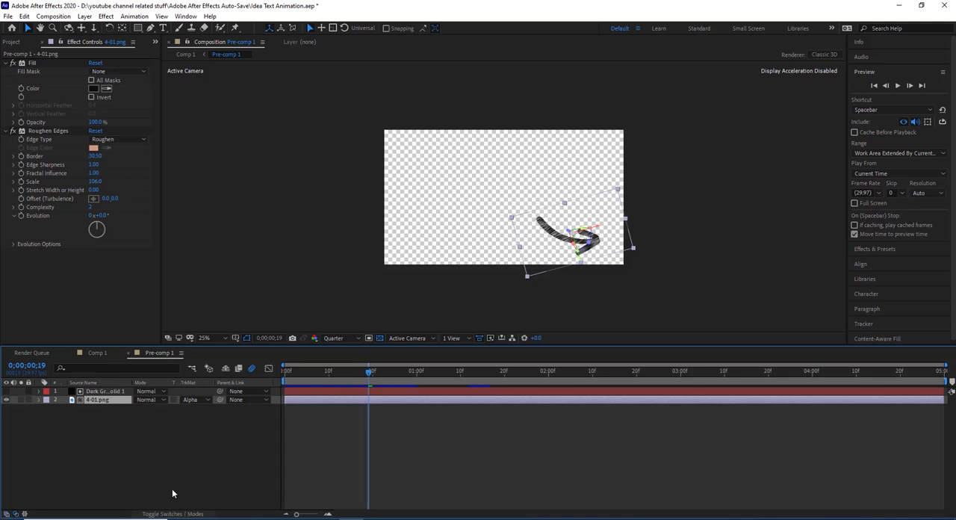
- Set the 4-01.png layer to No Track Matte for comparison and restore Alpha Matte "Dark Gray Solid 1"
{"action": "left_click", "coordinate": [194, 402]}
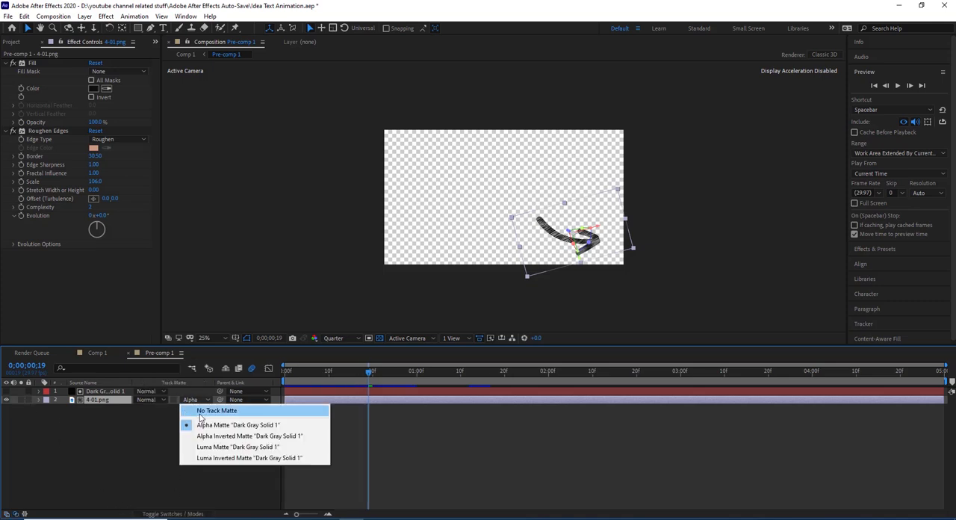
{"action": "left_click", "coordinate": [201, 410]}
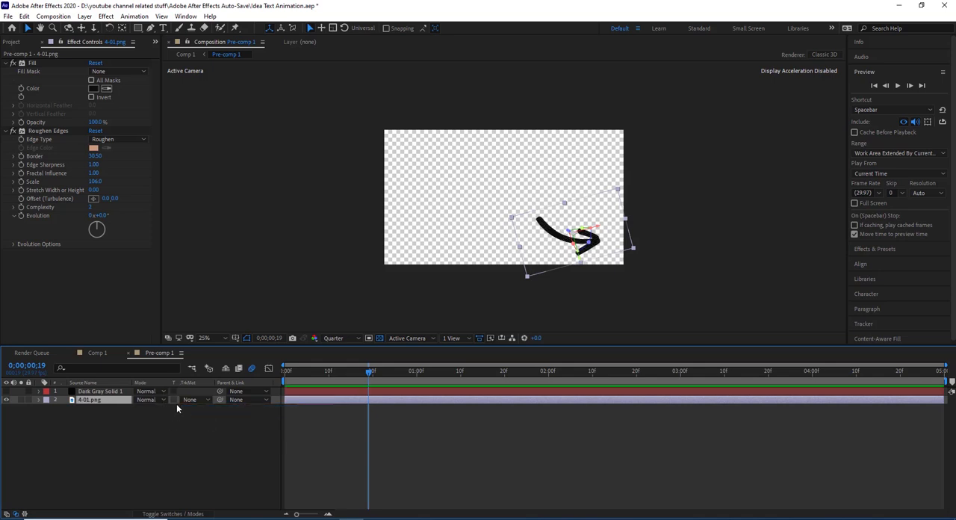
{"action": "left_click", "coordinate": [181, 401]}
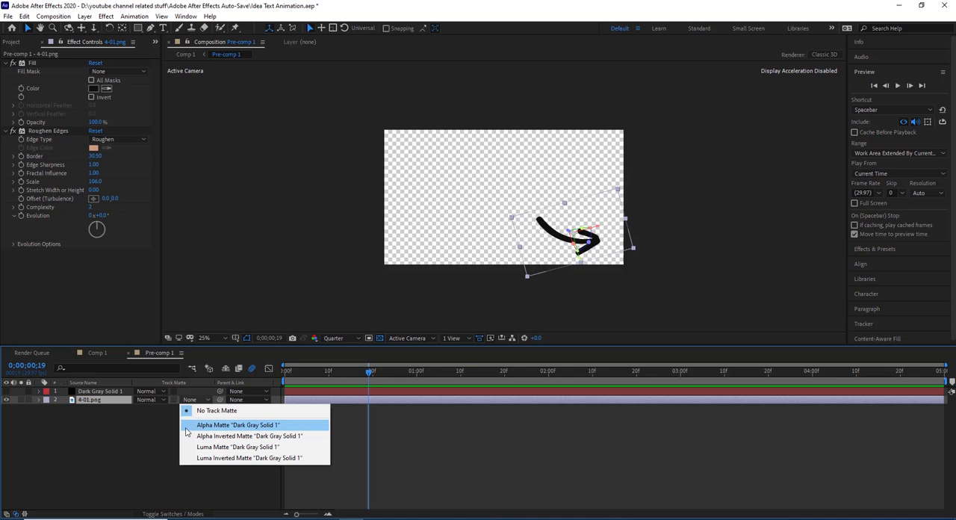
{"action": "left_click", "coordinate": [185, 426]}
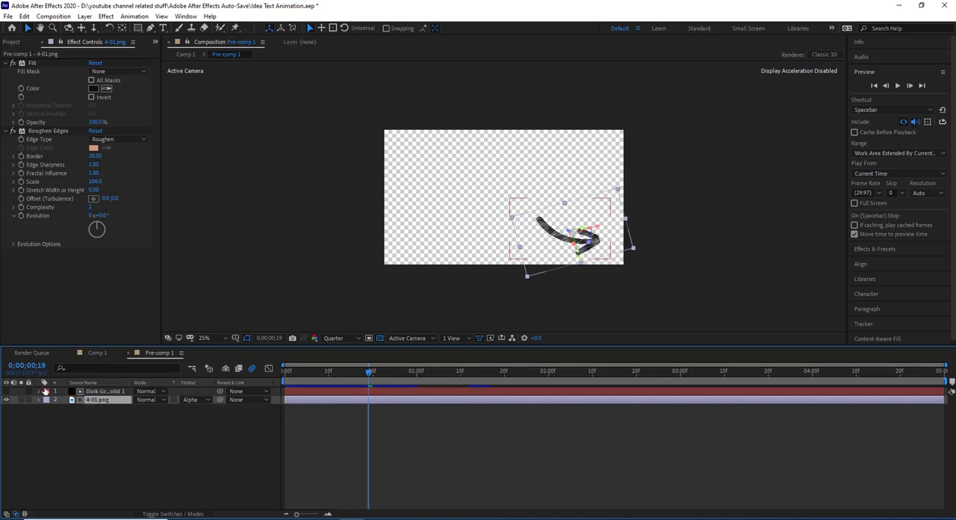
- Examine the Scribble effect on the Dark Gray Solid 1 layer and scrub the timeline to preview the arrow's texture
{"action": "left_click", "coordinate": [102, 391]}
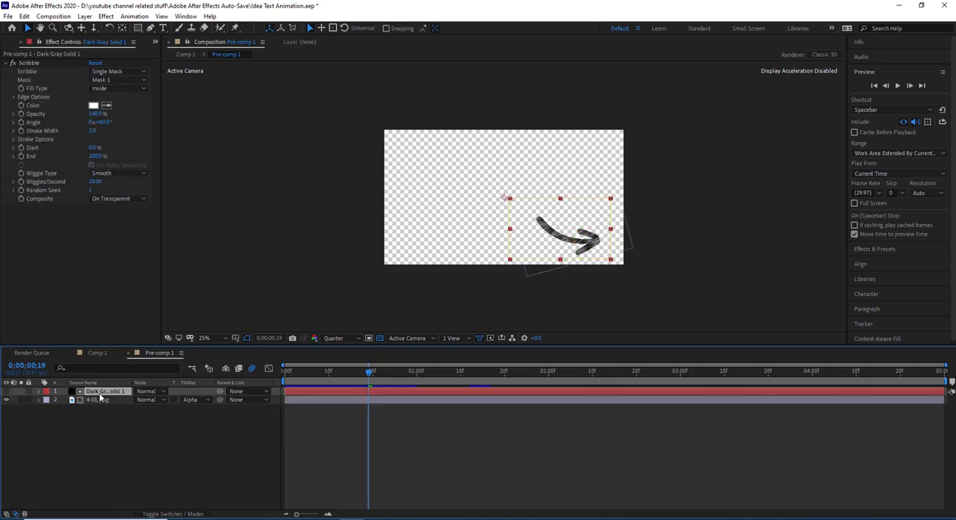
{"action": "left_click", "coordinate": [27, 63]}
{"action": "scroll", "coordinate": [448, 254], "scroll_direction": "up", "scroll_amount": 2}
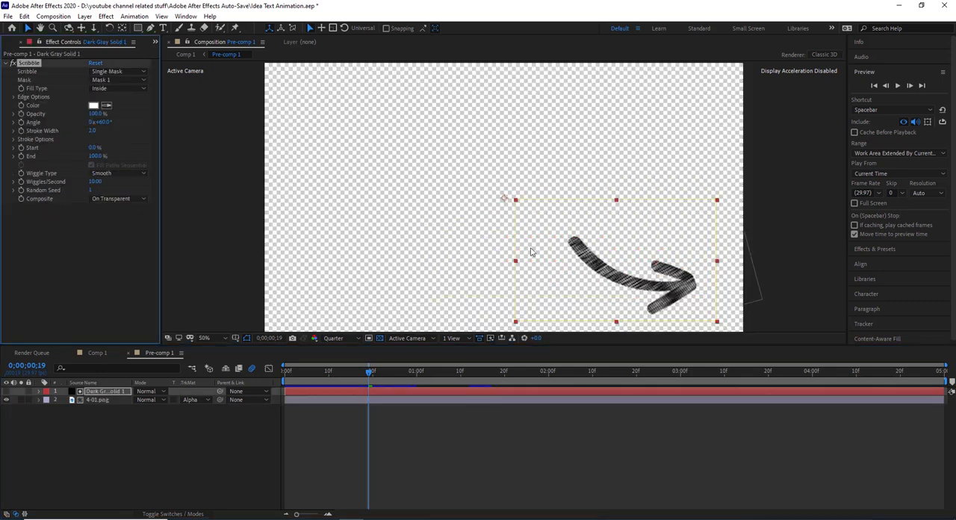
{"action": "scroll", "coordinate": [438, 241], "scroll_direction": "down", "scroll_amount": 2}
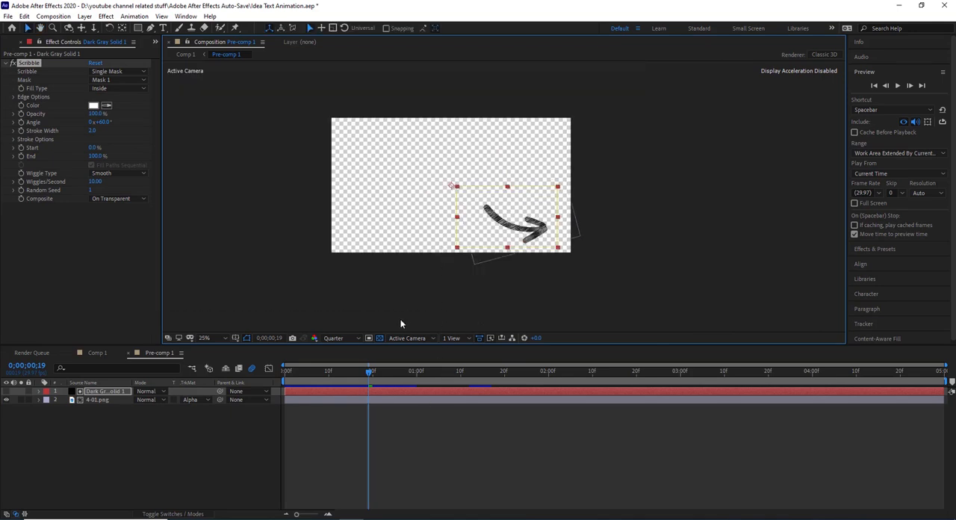
{"action": "left_click_drag", "start_coordinate": [367, 382], "coordinate": [298, 411]}
{"action": "scroll", "coordinate": [500, 196], "scroll_direction": "up", "scroll_amount": 2}
{"action": "left_click_drag", "start_coordinate": [344, 371], "coordinate": [451, 370]}
{"action": "mouse_move", "coordinate": [391, 388]}
{"action": "left_mouse_down"}
{"action": "mouse_move", "coordinate": [312, 392]}
{"action": "mouse_move", "coordinate": [403, 388]}
{"action": "left_mouse_up"}
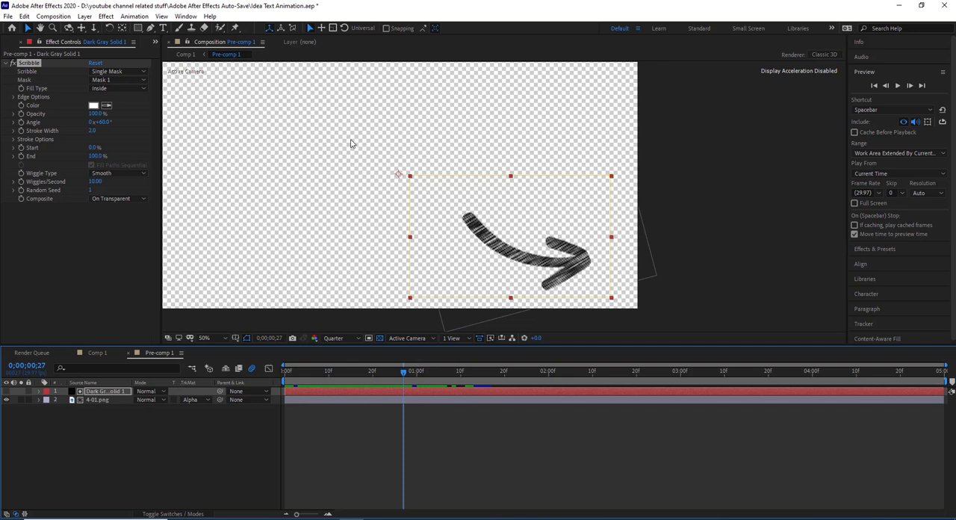
- Return to Comp 1 and check the Pre-comp 1 copy in layer 45 in isolation at 0;00;00;21
{"action": "left_click", "coordinate": [90, 354]}
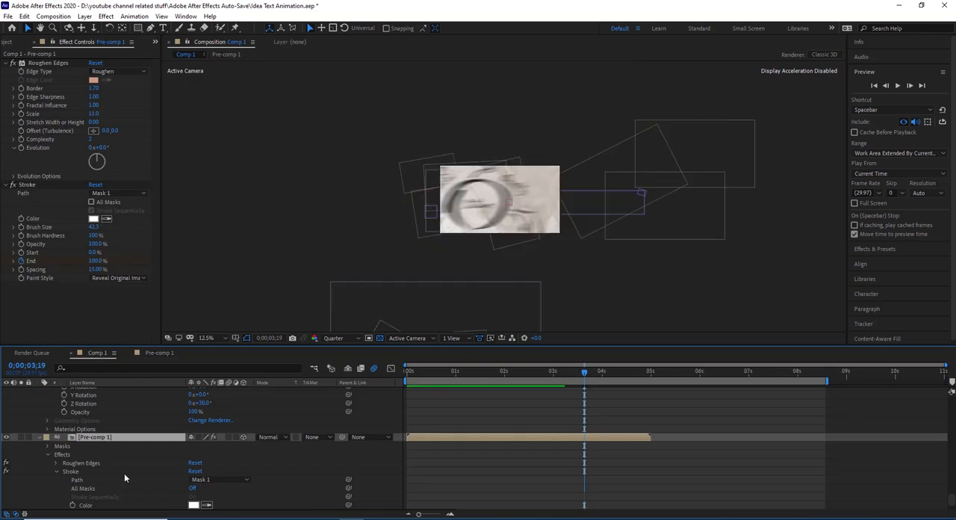
{"action": "scroll", "coordinate": [124, 473], "scroll_direction": "up", "scroll_amount": 10}
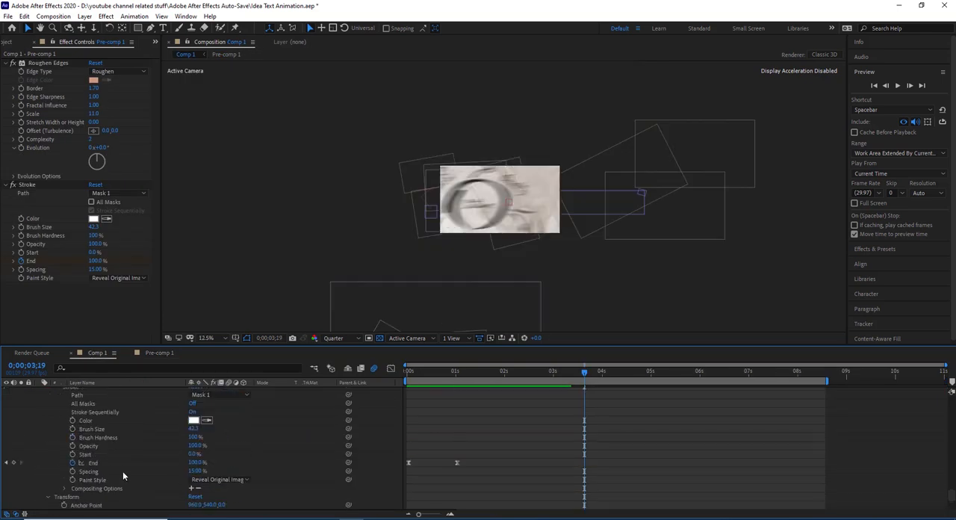
{"action": "left_click", "coordinate": [114, 457]}
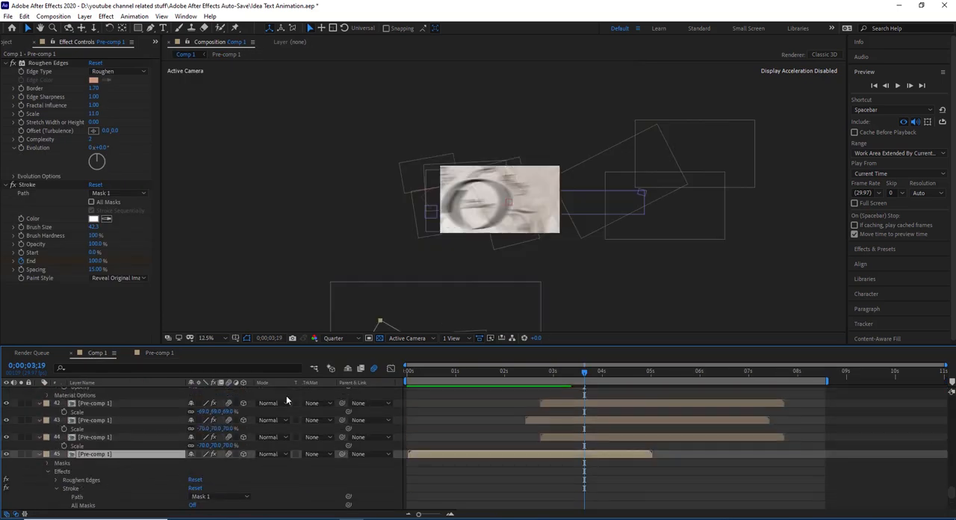
{"action": "left_click", "coordinate": [440, 371]}
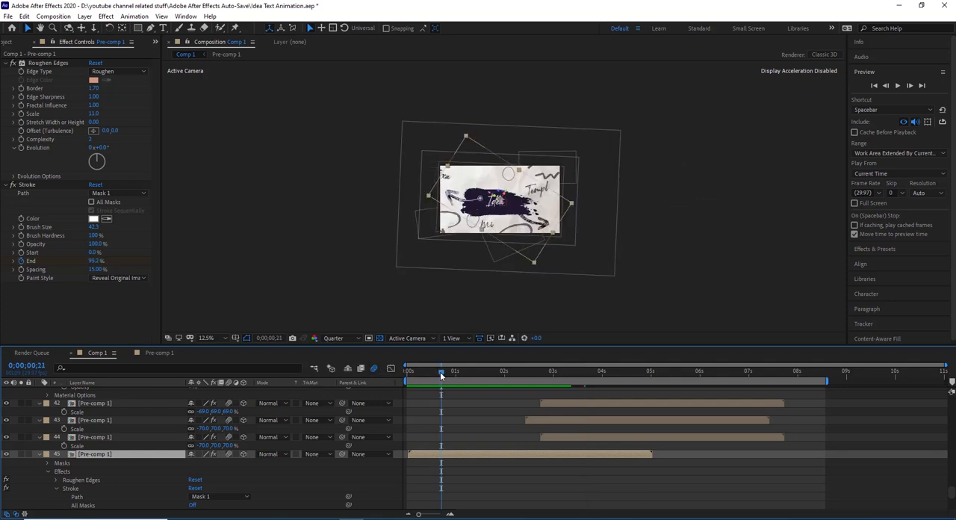
{"action": "left_click", "coordinate": [23, 454]}
{"action": "left_click", "coordinate": [22, 455]}
- Examine the Pre-comp 1 copies in layers 42, 43 and 44 and preview their placement at 0;00;03;24
{"action": "left_click", "coordinate": [88, 438]}
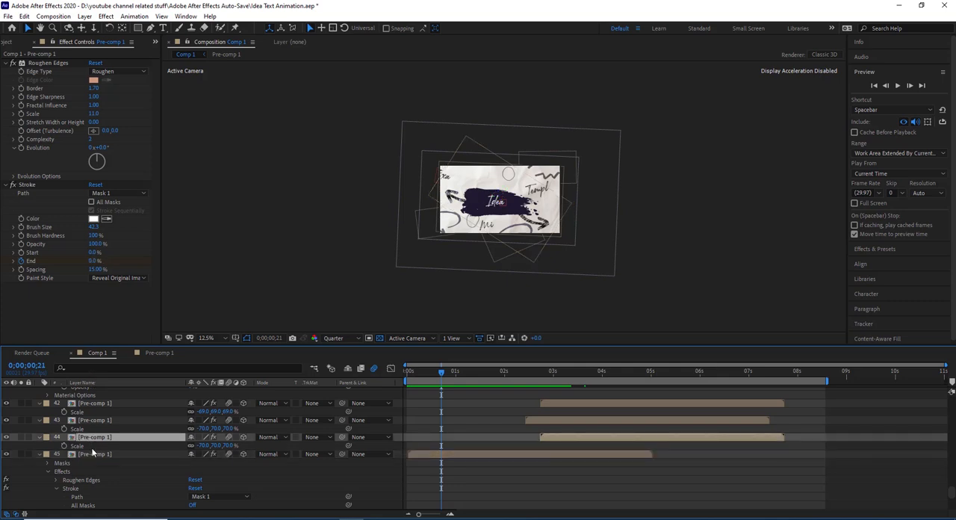
{"action": "scroll", "coordinate": [93, 452], "scroll_direction": "up", "scroll_amount": 2}
{"action": "scroll", "coordinate": [93, 451], "scroll_direction": "down", "scroll_amount": 2}
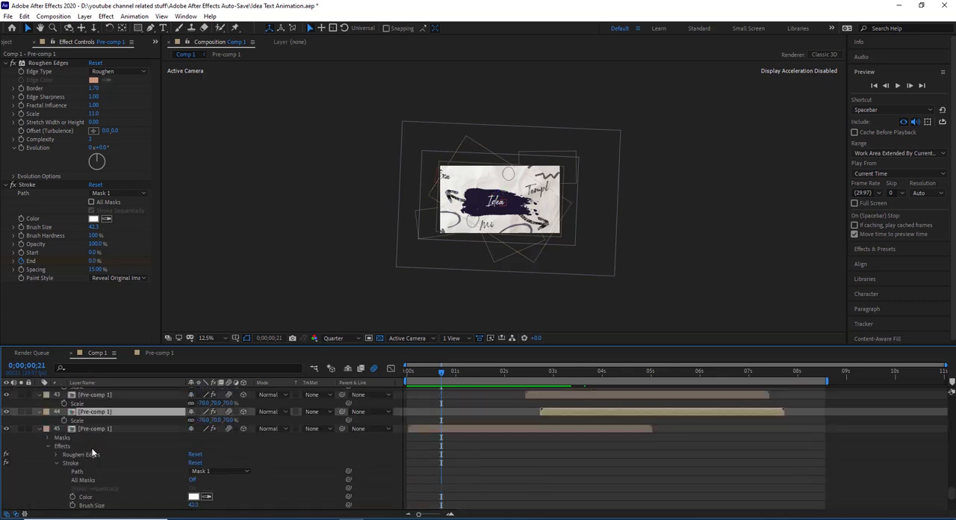
{"action": "scroll", "coordinate": [260, 469], "scroll_direction": "up", "scroll_amount": 3}
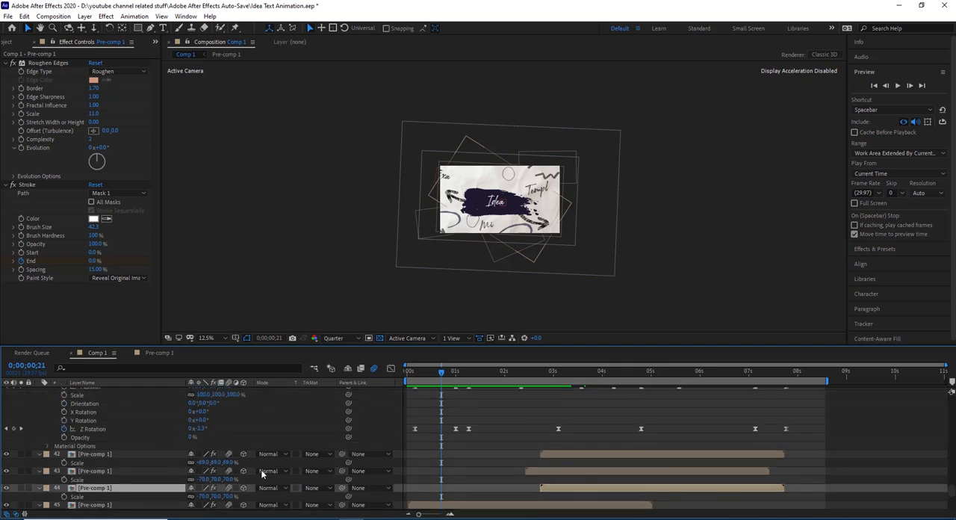
{"action": "scroll", "coordinate": [267, 462], "scroll_direction": "down", "scroll_amount": 2}
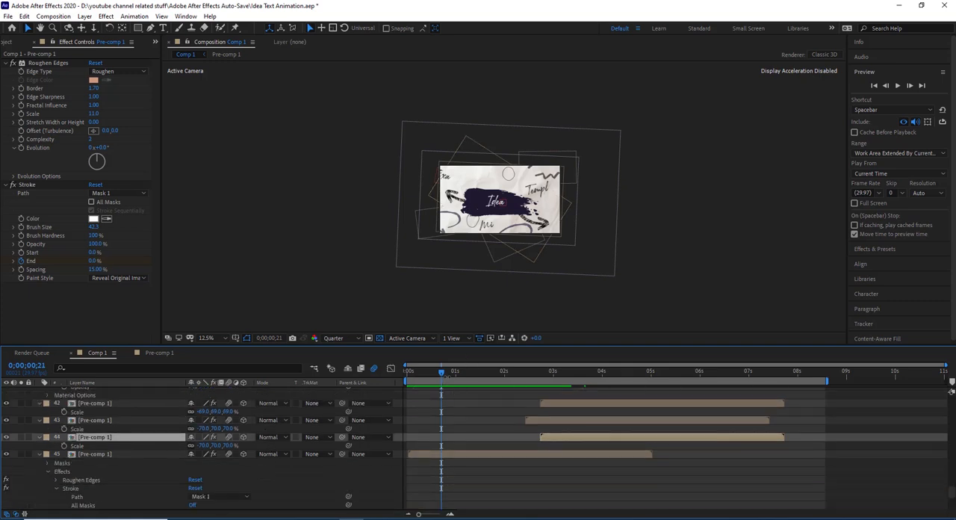
{"action": "mouse_move", "coordinate": [447, 374]}
{"action": "left_mouse_down"}
{"action": "mouse_move", "coordinate": [494, 366]}
{"action": "mouse_move", "coordinate": [409, 395]}
{"action": "mouse_move", "coordinate": [453, 384]}
{"action": "left_mouse_up"}
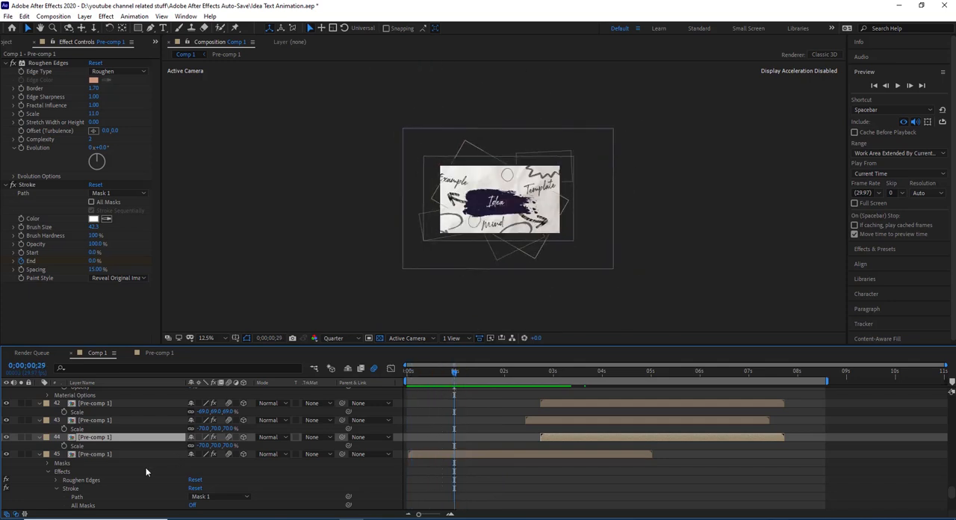
{"action": "left_click", "coordinate": [104, 422]}
{"action": "left_click", "coordinate": [101, 405]}
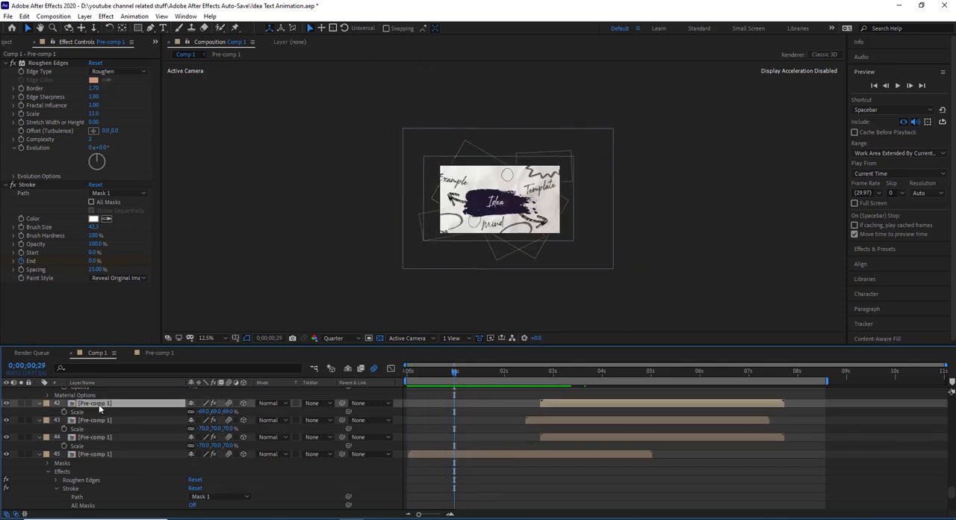
{"action": "left_click", "coordinate": [98, 438]}
{"action": "left_click", "coordinate": [105, 421]}
{"action": "left_click", "coordinate": [104, 404]}
{"action": "left_click", "coordinate": [592, 371]}
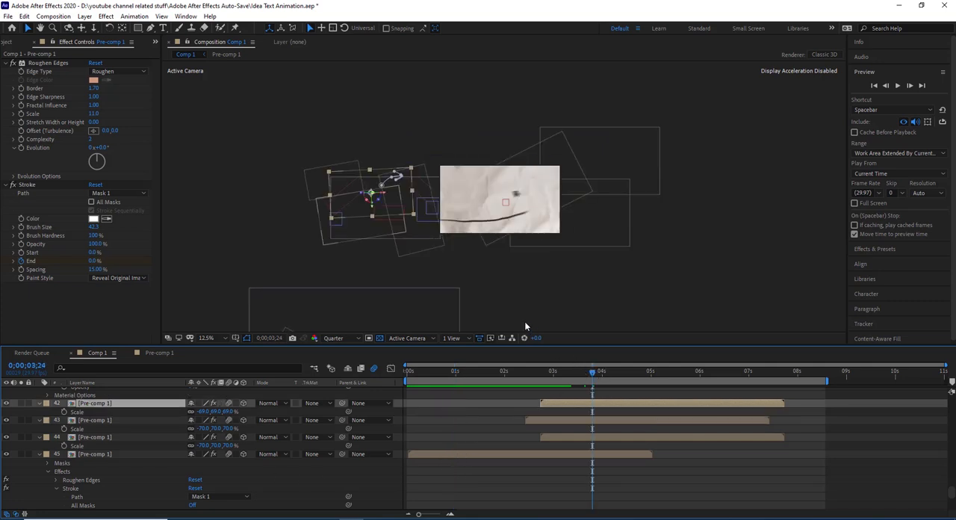
- Return the timeline to 0;00;00;29, locate the Null 1 layer and collapse the Camera 1 properties above it
{"action": "left_click", "coordinate": [454, 373]}
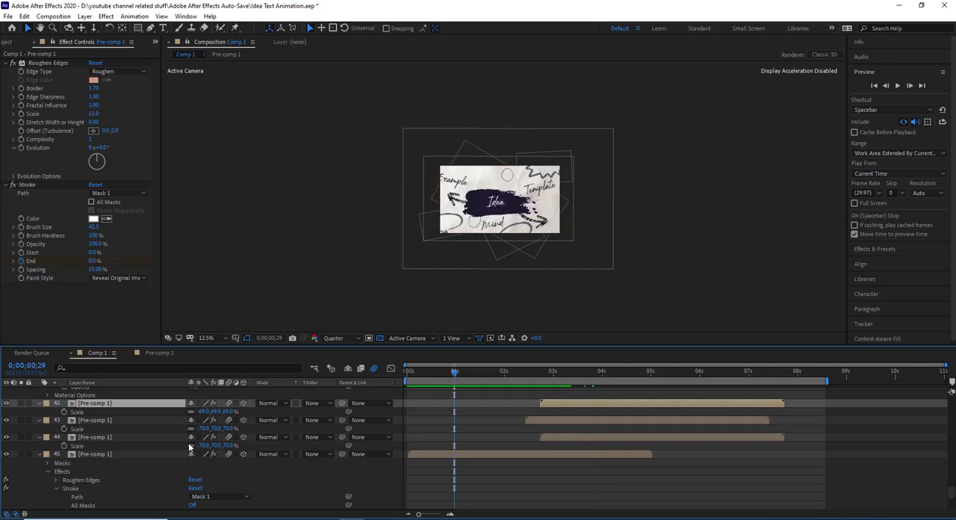
{"action": "scroll", "coordinate": [163, 448], "scroll_direction": "up", "scroll_amount": 6}
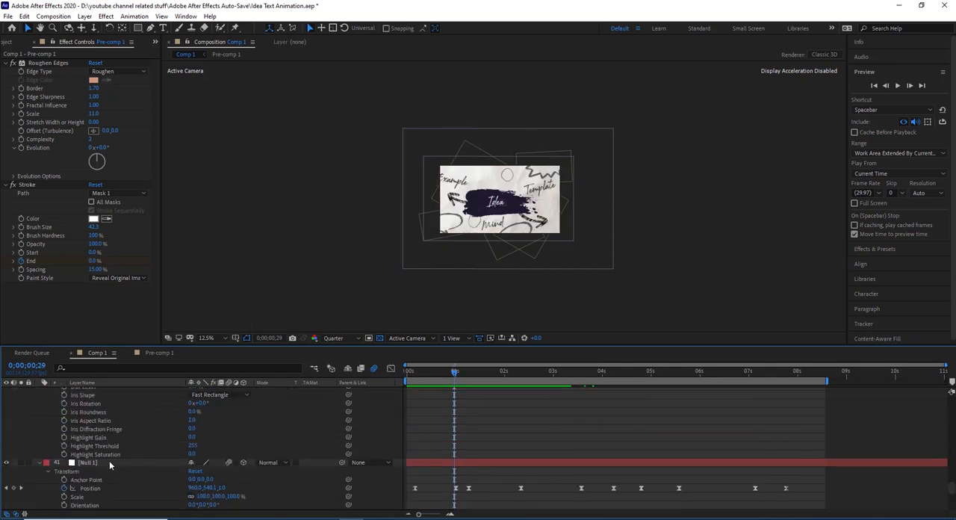
{"action": "left_click", "coordinate": [109, 462]}
{"action": "scroll", "coordinate": [109, 460], "scroll_direction": "up", "scroll_amount": 5}
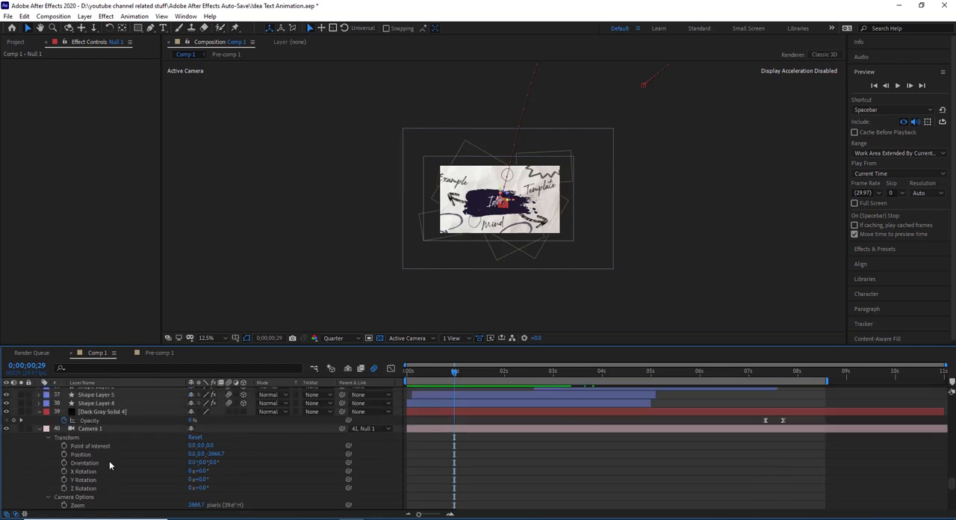
{"action": "scroll", "coordinate": [109, 460], "scroll_direction": "up", "scroll_amount": 2}
{"action": "left_click", "coordinate": [38, 453]}
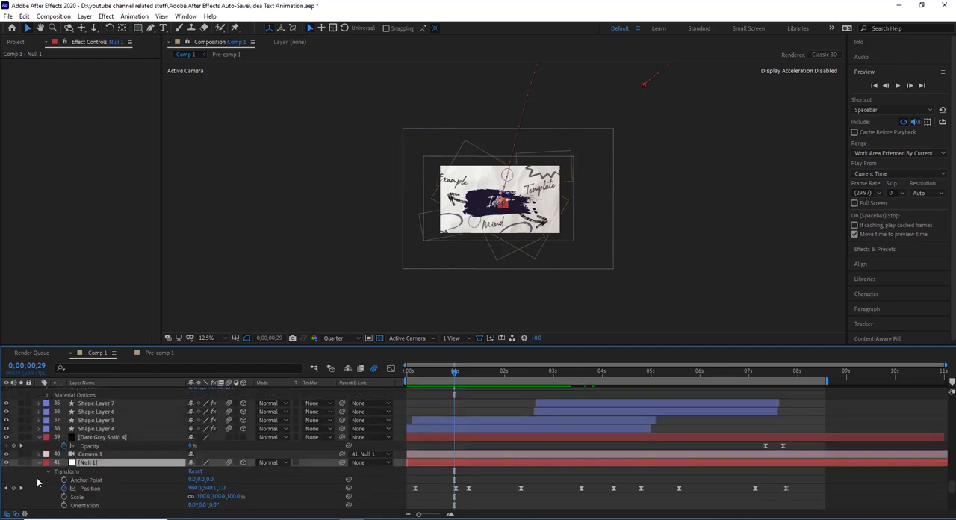
- Review the Camera Settings of the Camera 1 layer and accept them
{"action": "left_click", "coordinate": [96, 454]}
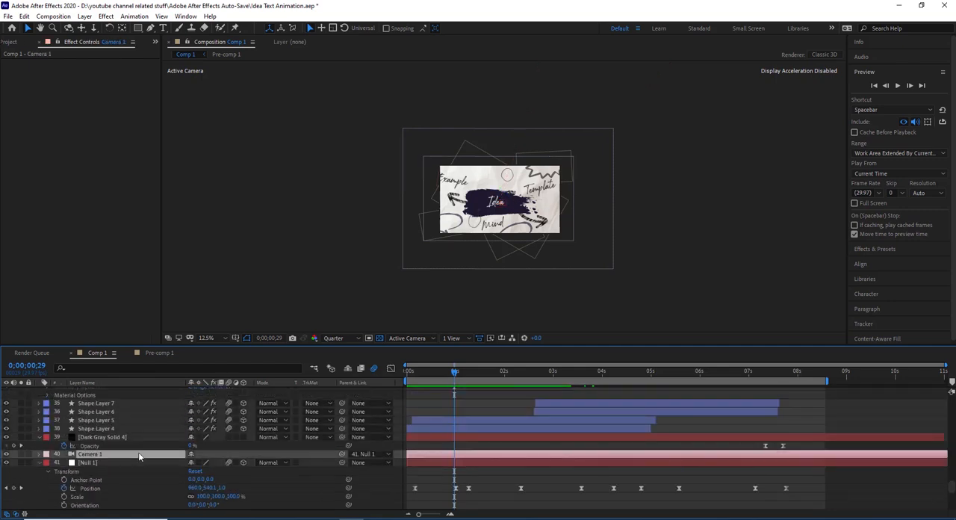
{"action": "left_click", "coordinate": [85, 16]}
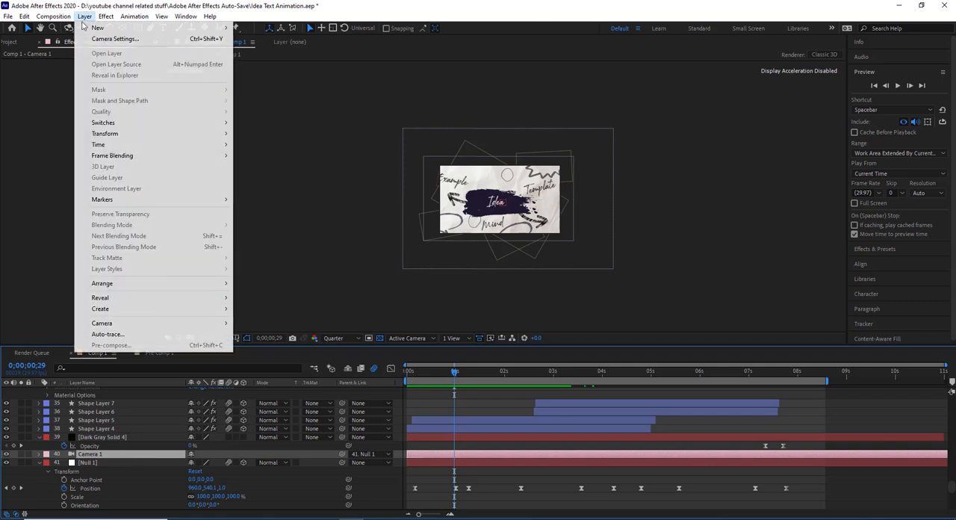
{"action": "left_click", "coordinate": [97, 39]}
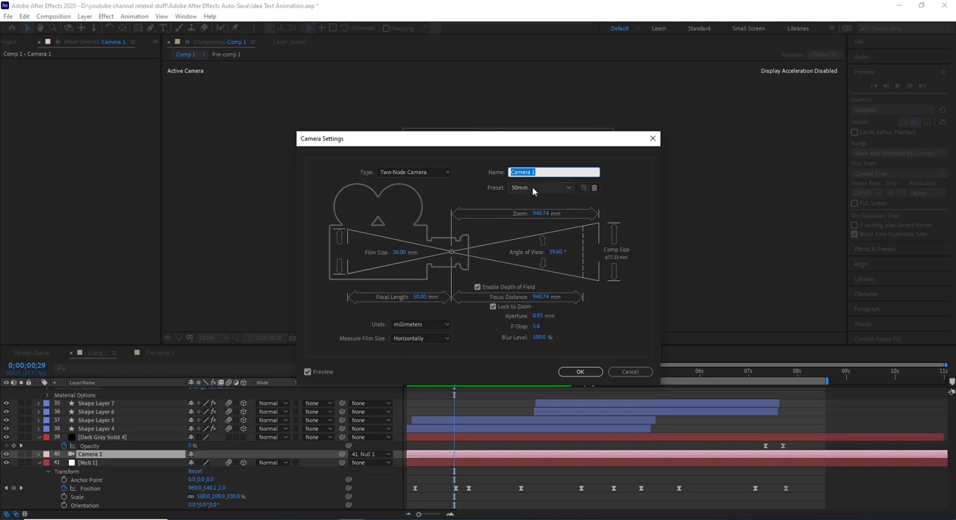
{"action": "left_click", "coordinate": [580, 372]}
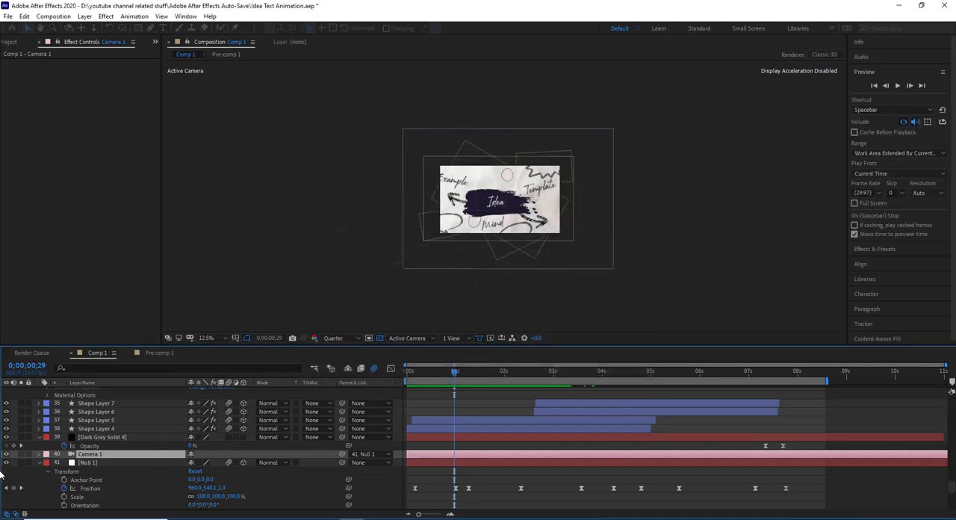
- Examine the Position and Z Rotation keyframes of Null 1 and preview the camera move over the first second, ending at 0;00;00;24
{"action": "scroll", "coordinate": [107, 441], "scroll_direction": "down", "scroll_amount": 3}
{"action": "left_click", "coordinate": [98, 412]}
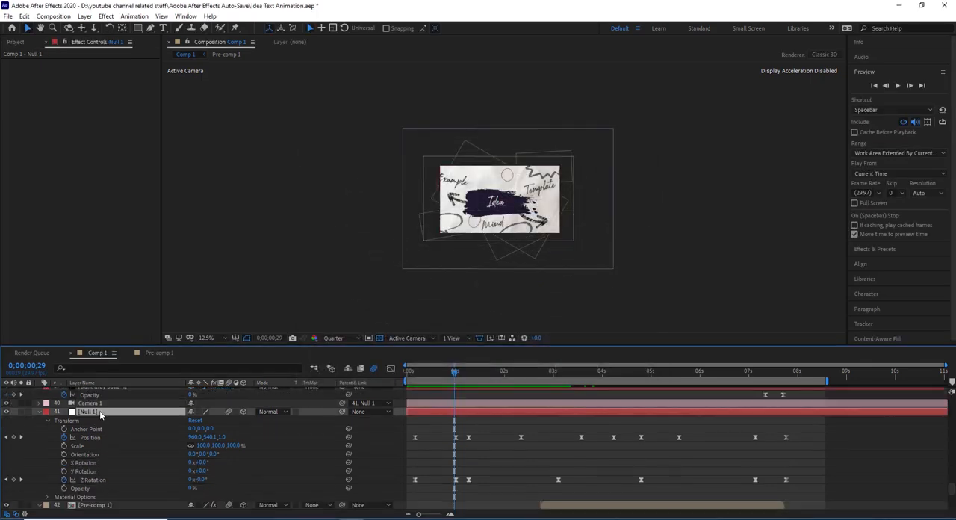
{"action": "left_click_drag", "start_coordinate": [454, 372], "coordinate": [417, 391]}
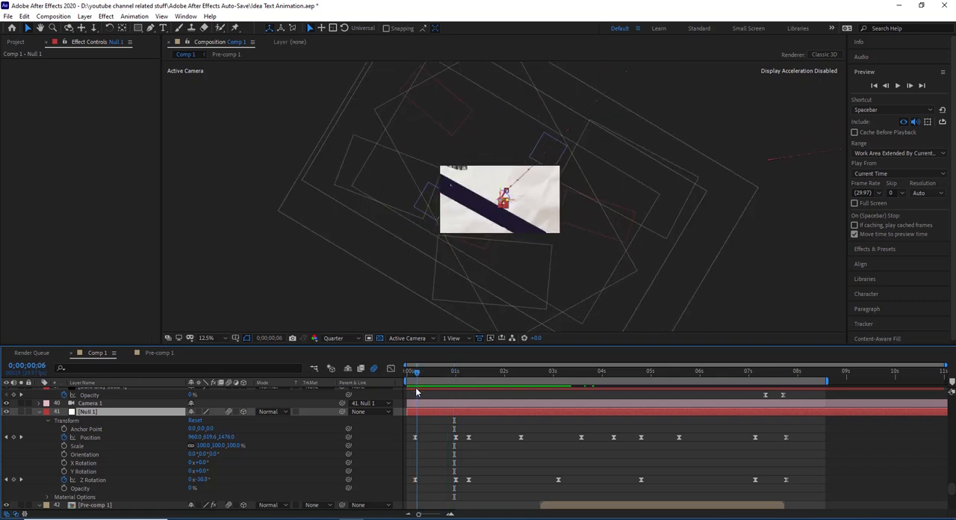
{"action": "key", "text": "space"}
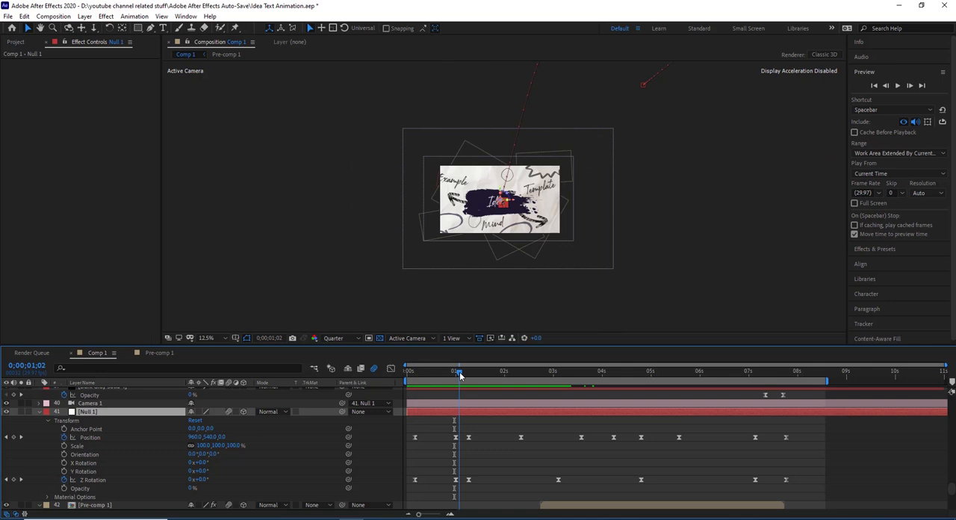
{"action": "left_click_drag", "start_coordinate": [437, 391], "coordinate": [382, 419]}
{"action": "left_click", "coordinate": [446, 373]}
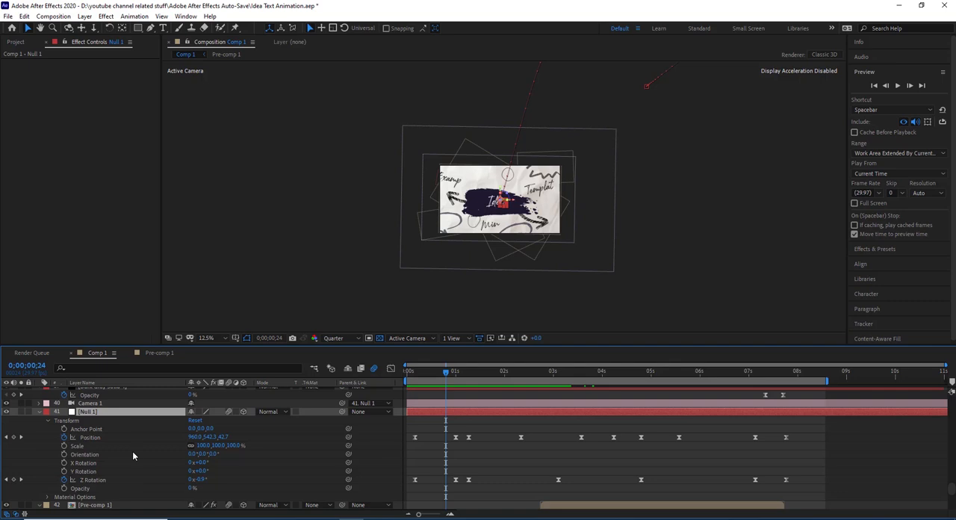
{"action": "left_click_drag", "start_coordinate": [447, 374], "coordinate": [393, 397]}
{"action": "mouse_move", "coordinate": [451, 371]}
{"action": "left_mouse_down"}
{"action": "mouse_move", "coordinate": [407, 398]}
{"action": "mouse_move", "coordinate": [448, 381]}
{"action": "mouse_move", "coordinate": [448, 371]}
{"action": "left_mouse_up"}
- Solo Shape Layer 5 and compare its circle with the Turbulent Displace effect off and on
{"action": "scroll", "coordinate": [309, 428], "scroll_direction": "down", "scroll_amount": 8}
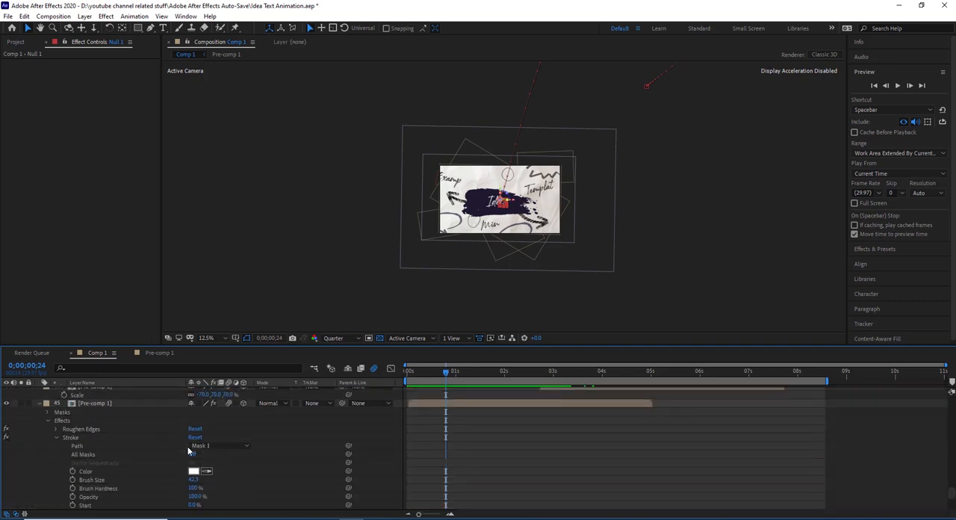
{"action": "scroll", "coordinate": [132, 451], "scroll_direction": "up", "scroll_amount": 8}
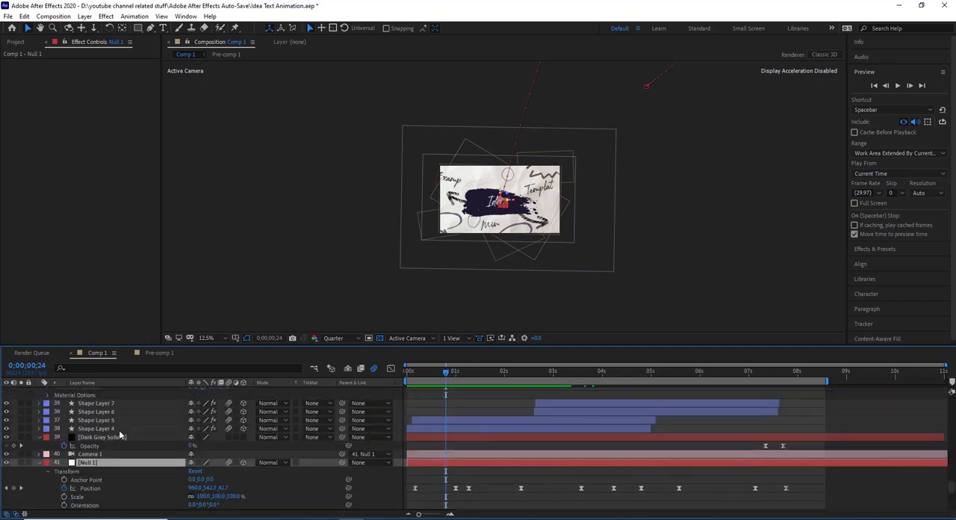
{"action": "left_click", "coordinate": [114, 448]}
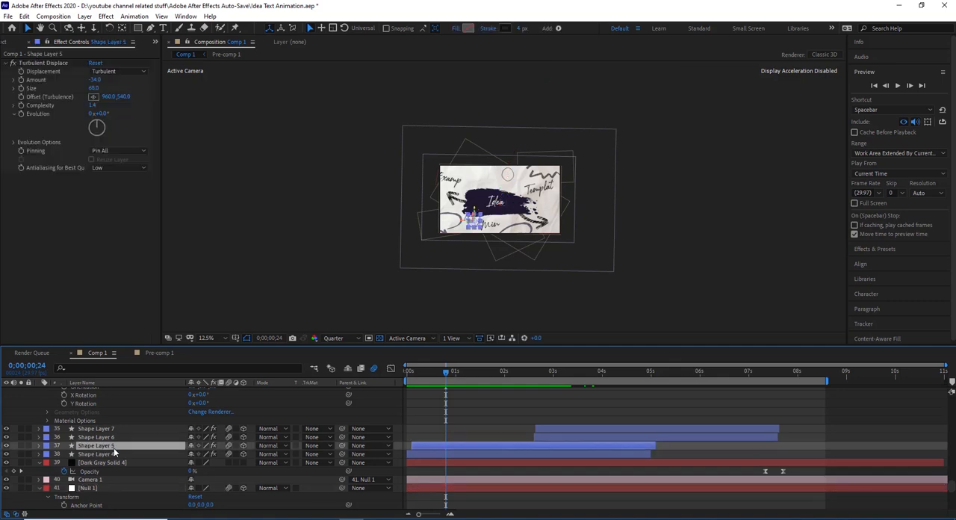
{"action": "left_click", "coordinate": [21, 446]}
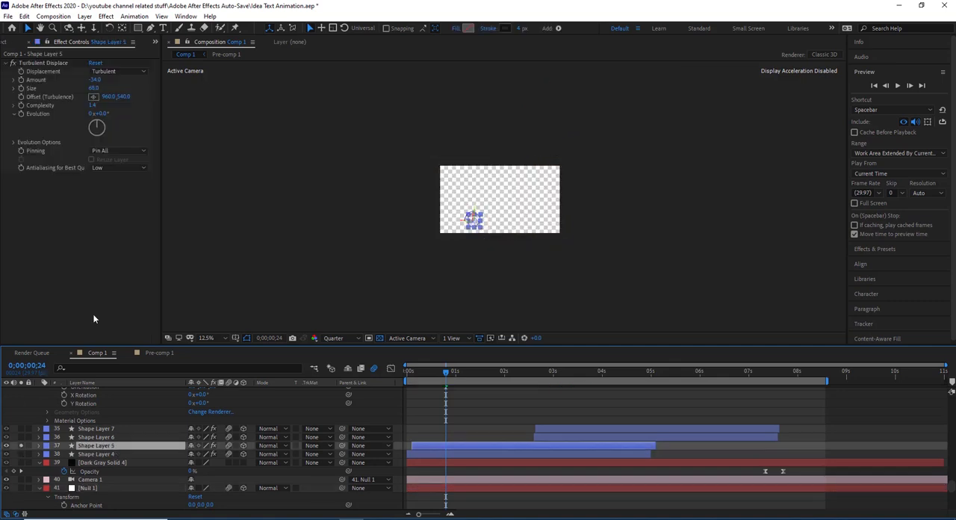
{"action": "key", "text": "period"}
{"action": "key", "text": "period"}
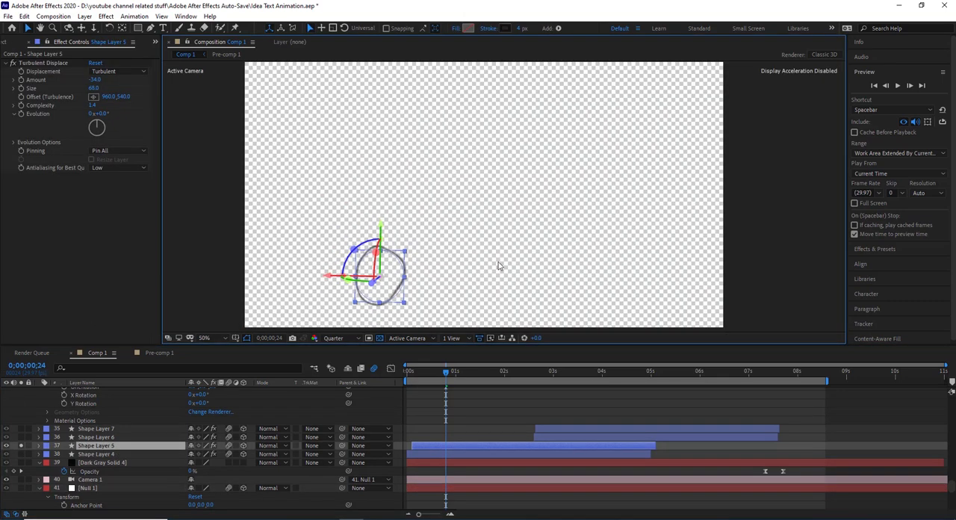
{"action": "left_click_drag", "start_coordinate": [504, 226], "coordinate": [495, 175]}
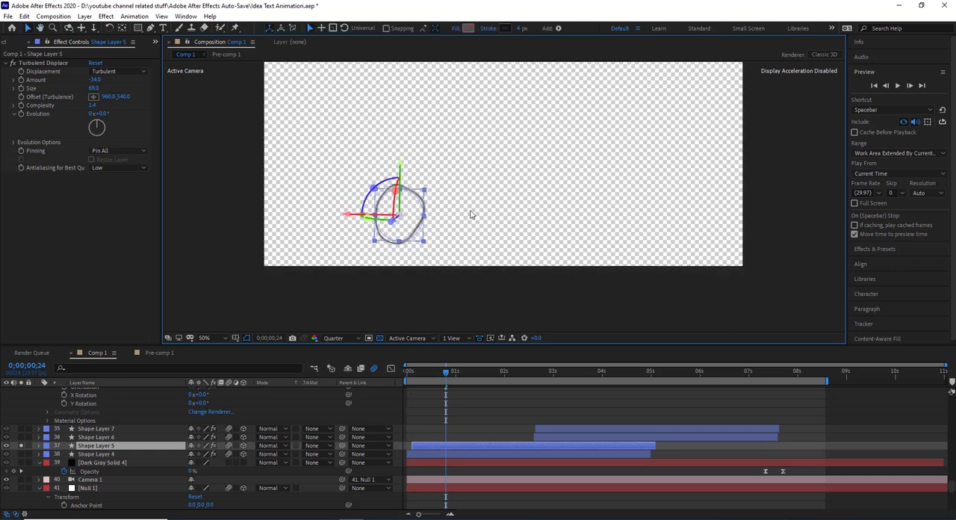
{"action": "scroll", "coordinate": [482, 209], "scroll_direction": "up", "scroll_amount": 2}
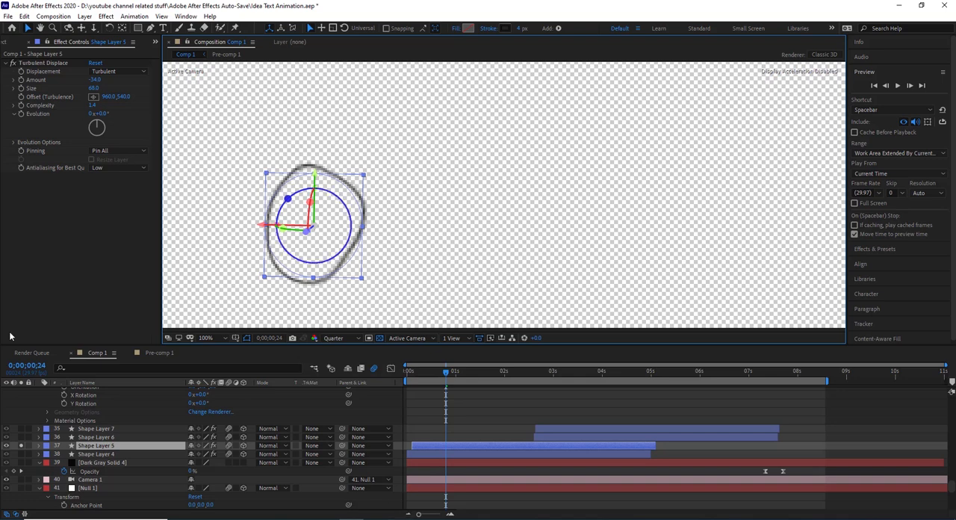
{"action": "left_click", "coordinate": [13, 64]}
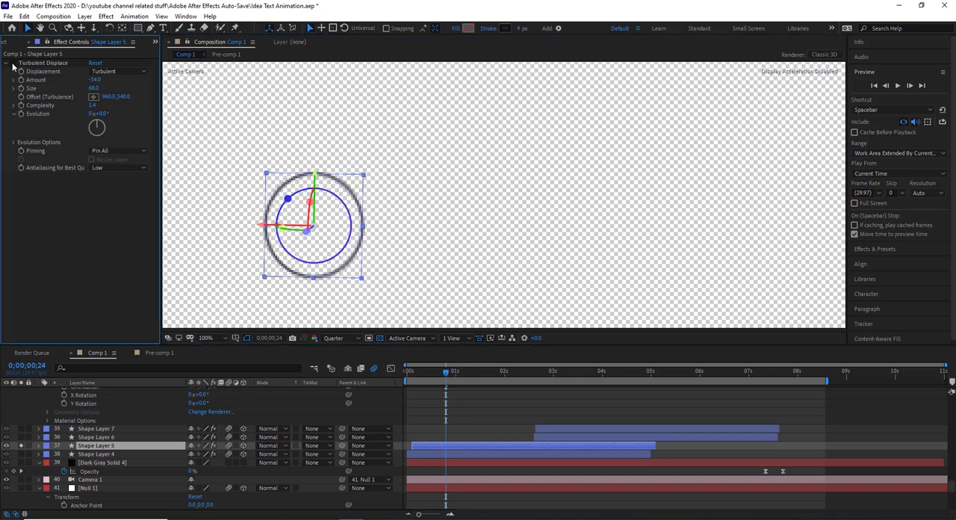
{"action": "left_click", "coordinate": [12, 63]}
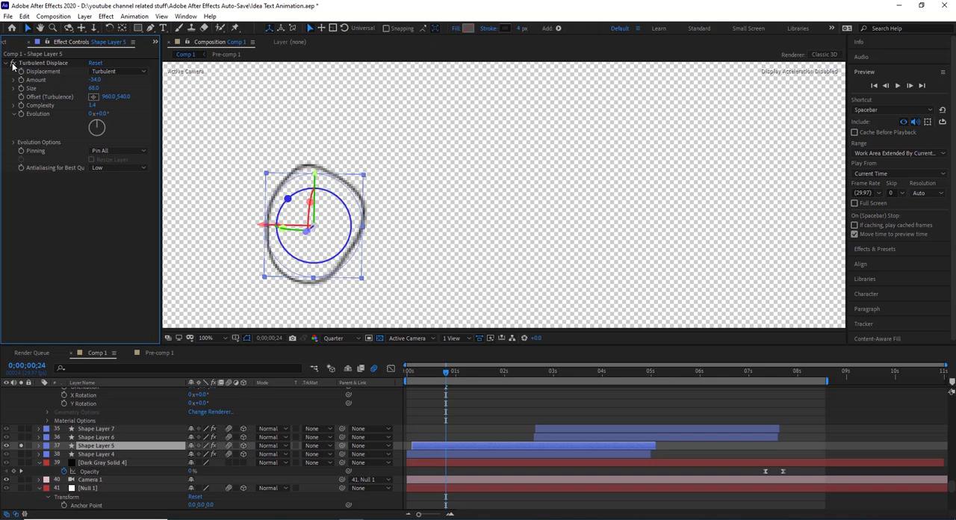
- Expand Ellipse 1 and Trim Paths 1 of Shape Layer 5 and preview the End animation, stopping at 0;00;00;18
{"action": "left_click", "coordinate": [40, 446]}
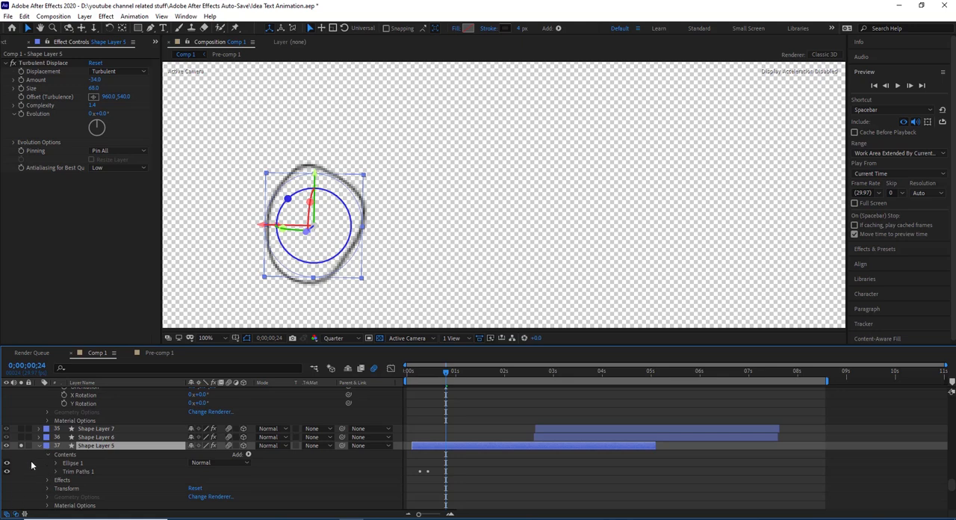
{"action": "left_click", "coordinate": [56, 464]}
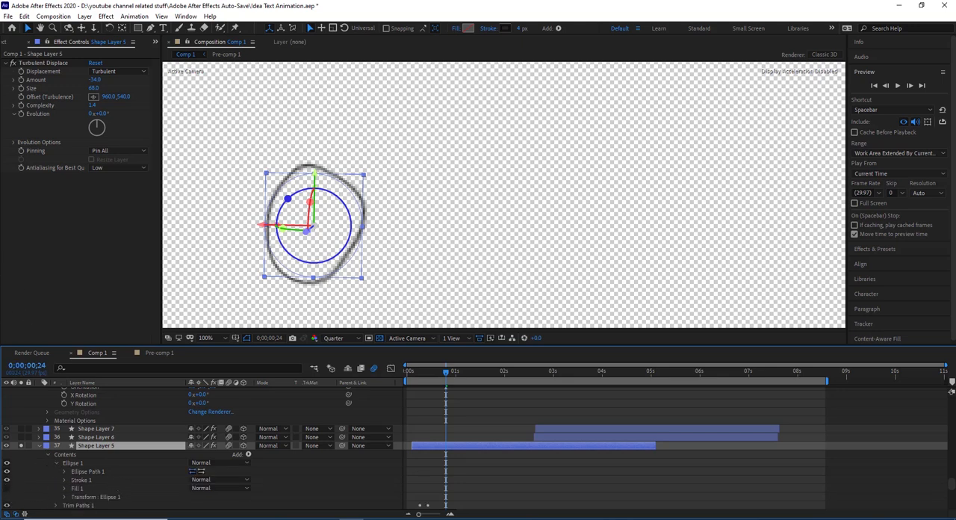
{"action": "scroll", "coordinate": [68, 483], "scroll_direction": "down", "scroll_amount": 1}
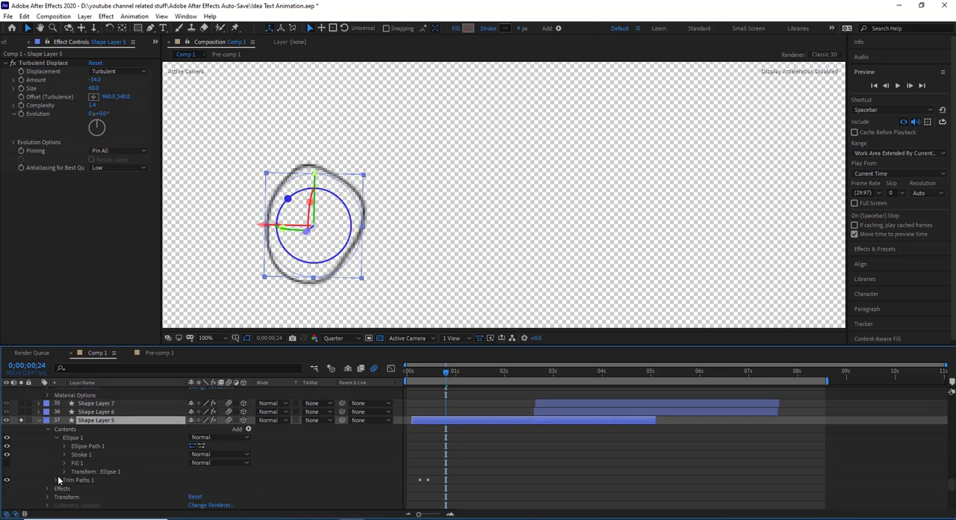
{"action": "left_click", "coordinate": [56, 480]}
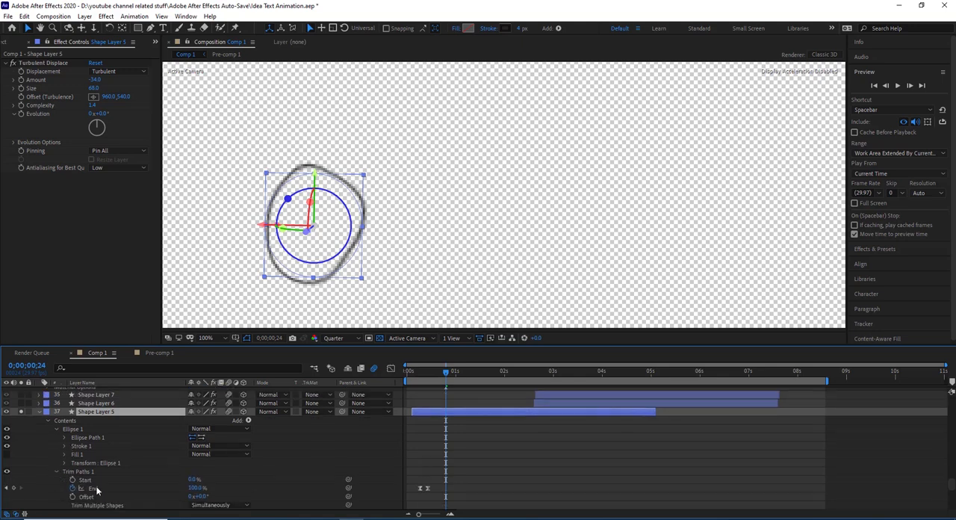
{"action": "mouse_move", "coordinate": [425, 370]}
{"action": "left_mouse_down"}
{"action": "mouse_move", "coordinate": [436, 372]}
{"action": "mouse_move", "coordinate": [416, 378]}
{"action": "mouse_move", "coordinate": [436, 378]}
{"action": "left_mouse_up"}
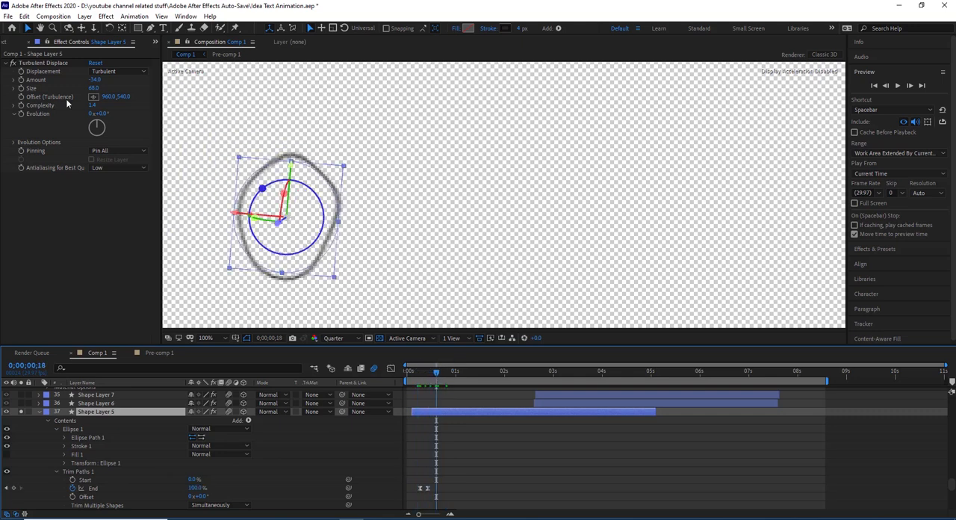
- Compare Shape Layer 5 without Turbulent Displace once more, restore the effect and turn off the layer's solo
{"action": "left_click", "coordinate": [12, 64]}
{"action": "left_click", "coordinate": [12, 64]}
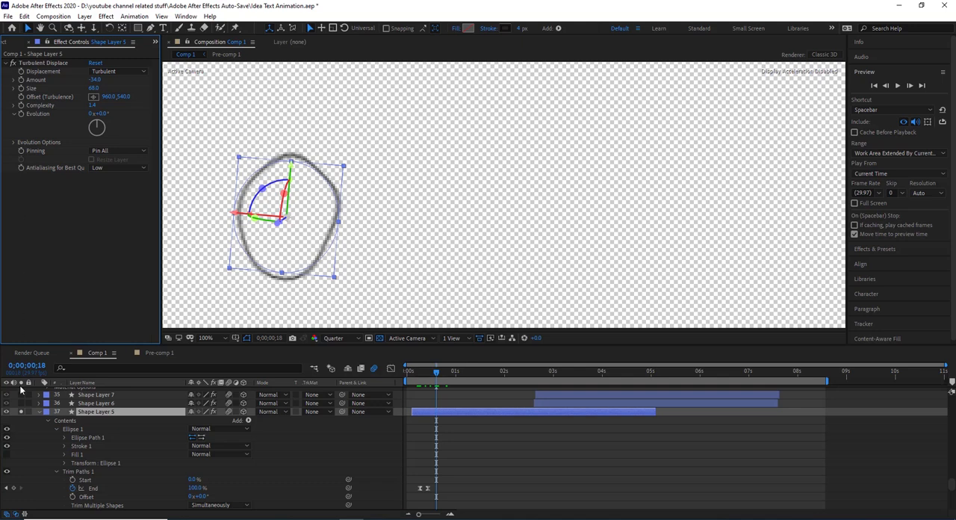
{"action": "scroll", "coordinate": [27, 449], "scroll_direction": "up", "scroll_amount": 1}
{"action": "left_click", "coordinate": [22, 438]}
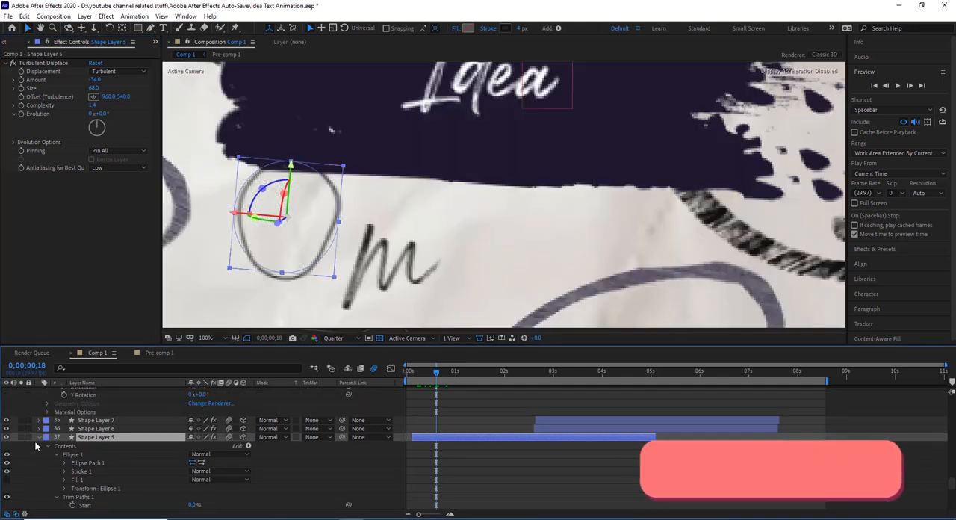
- Check Shape Layer 6 and its effect, and view the brush1-01.png layer briefly in isolation
{"action": "left_click", "coordinate": [82, 429]}
{"action": "scroll", "coordinate": [389, 196], "scroll_direction": "down", "scroll_amount": 3}
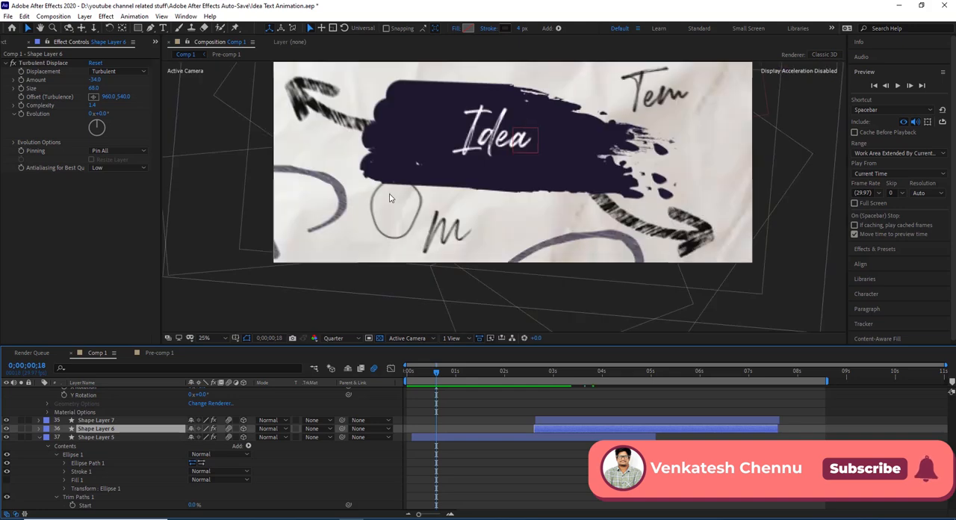
{"action": "scroll", "coordinate": [215, 418], "scroll_direction": "up", "scroll_amount": 5}
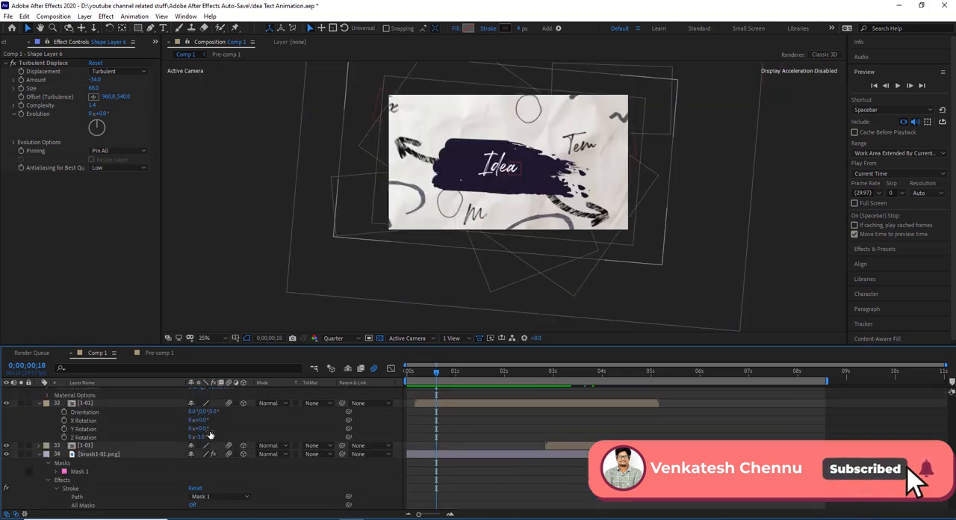
{"action": "left_click", "coordinate": [121, 454]}
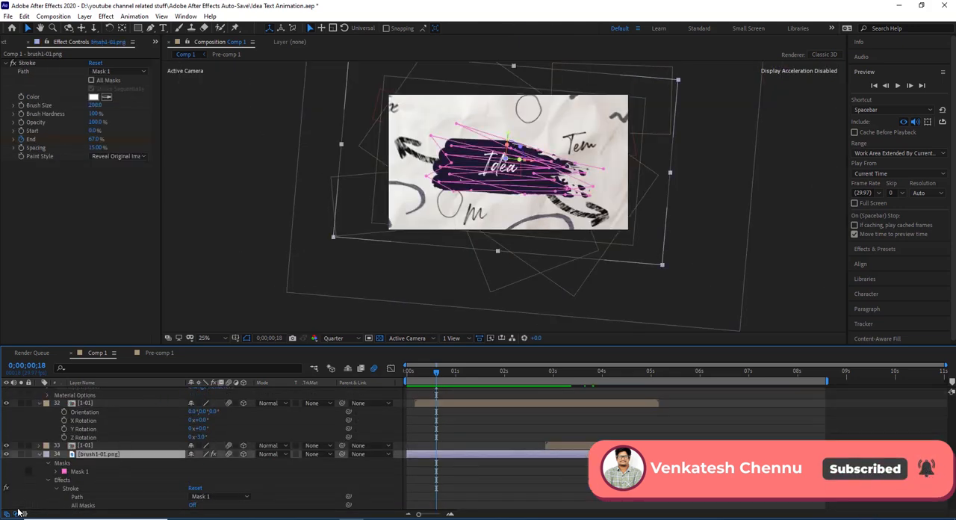
{"action": "left_click", "coordinate": [21, 454]}
{"action": "left_click", "coordinate": [20, 453]}
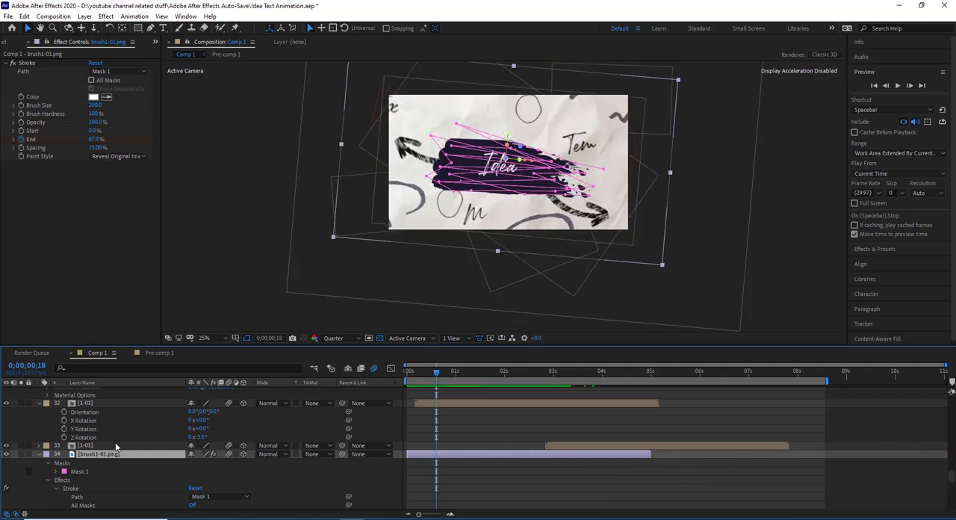
- Select Mask 1 of the brush1-01.png layer and solo the layer to examine the zigzag mask path over the brush stroke
{"action": "scroll", "coordinate": [115, 454], "scroll_direction": "down", "scroll_amount": 1}
{"action": "left_click", "coordinate": [88, 446]}
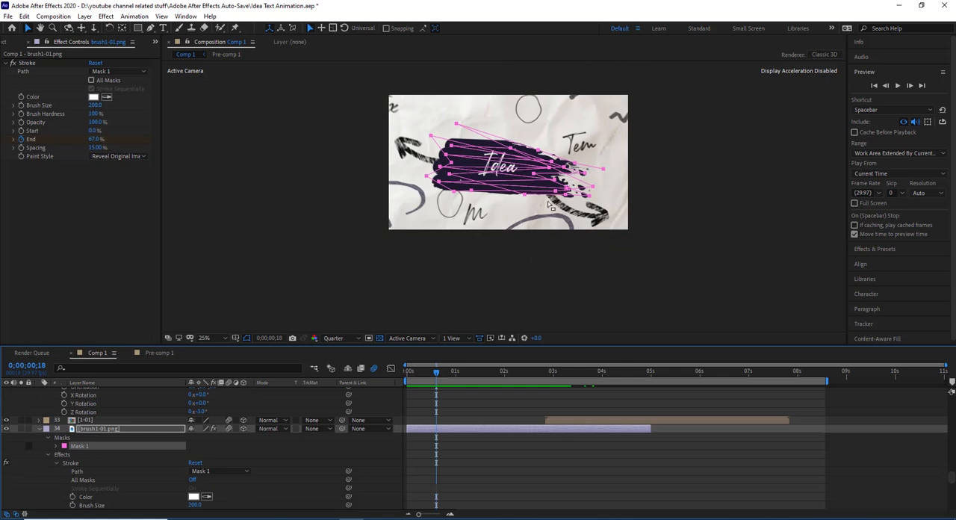
{"action": "scroll", "coordinate": [548, 198], "scroll_direction": "up", "scroll_amount": 1}
{"action": "left_click", "coordinate": [22, 429]}
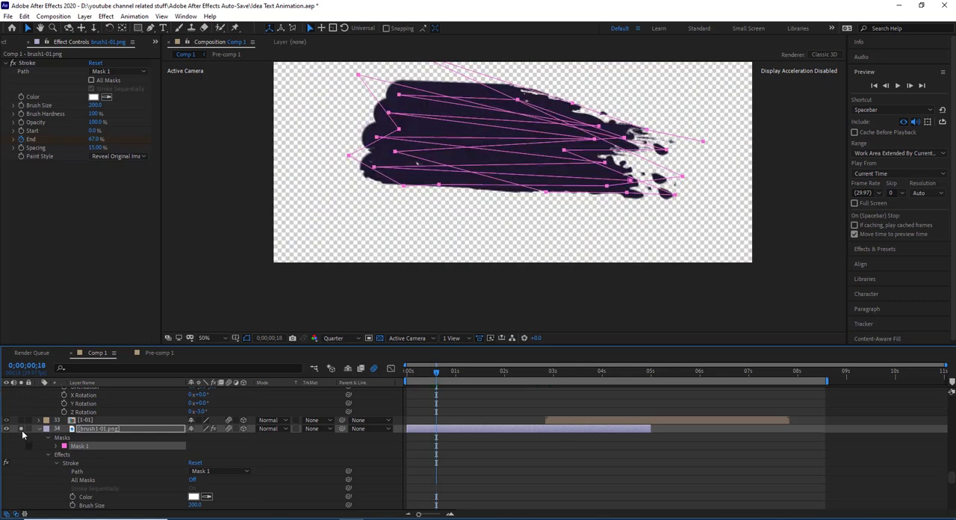
{"action": "left_click_drag", "start_coordinate": [623, 162], "coordinate": [609, 208]}
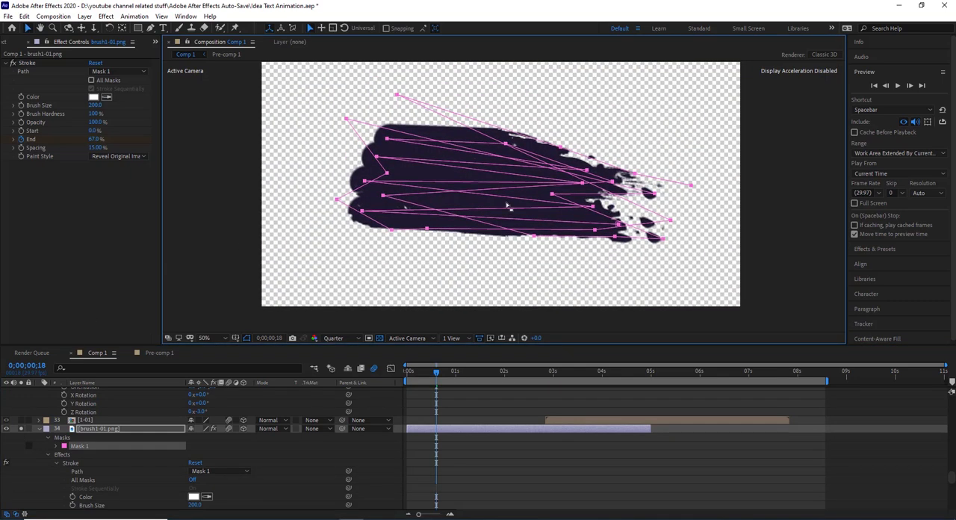
- Activate the Pen tool and inspect the Stroke effect of brush1-01.png, keeping Mask 1 as its path
{"action": "left_click", "coordinate": [151, 29]}
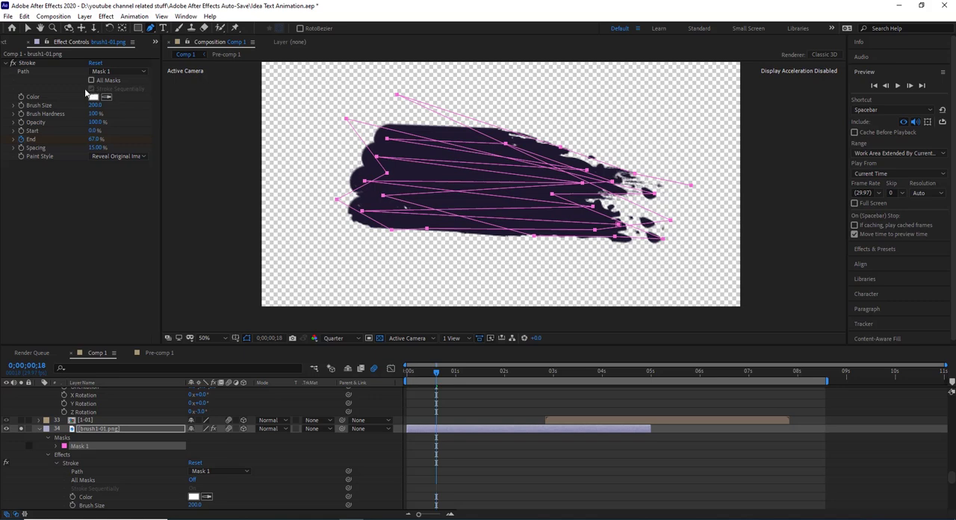
{"action": "left_click", "coordinate": [28, 63]}
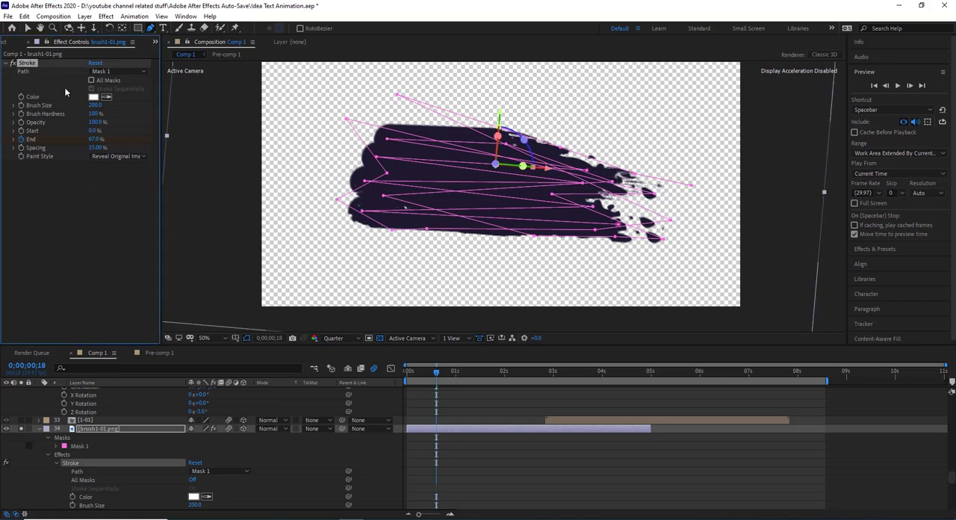
{"action": "left_click", "coordinate": [119, 71]}
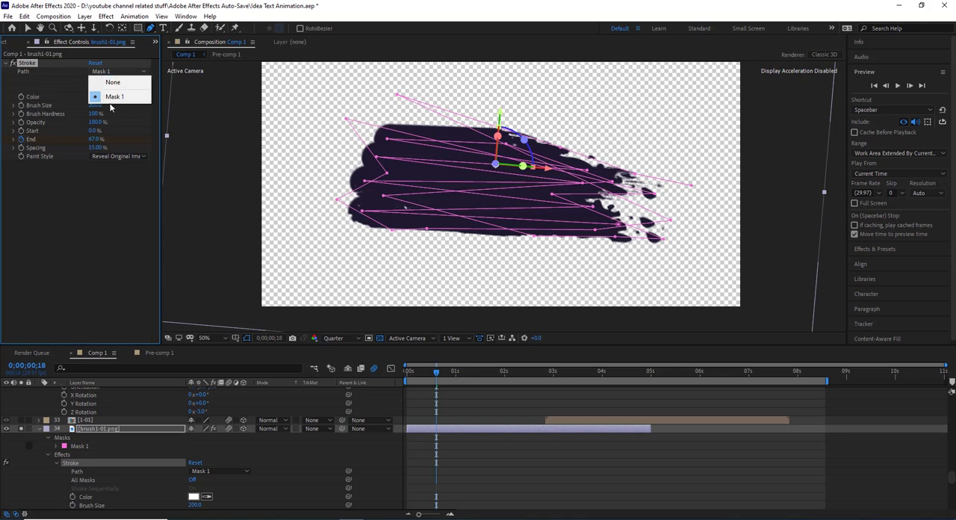
{"action": "left_click", "coordinate": [114, 96]}
- Try the On Transparent paint style for the Stroke effect and switch back to Reveal Original Image
{"action": "left_click", "coordinate": [124, 156]}
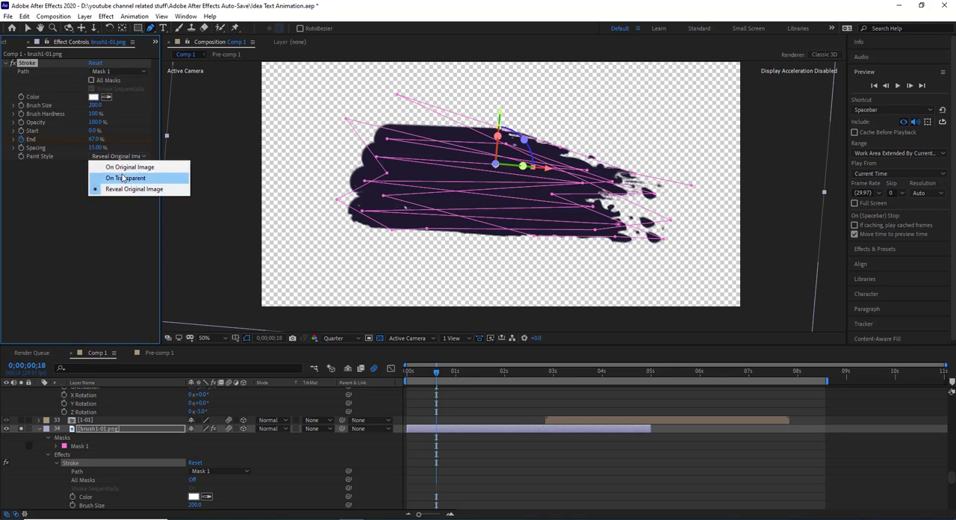
{"action": "left_click", "coordinate": [123, 178]}
{"action": "left_click", "coordinate": [123, 161]}
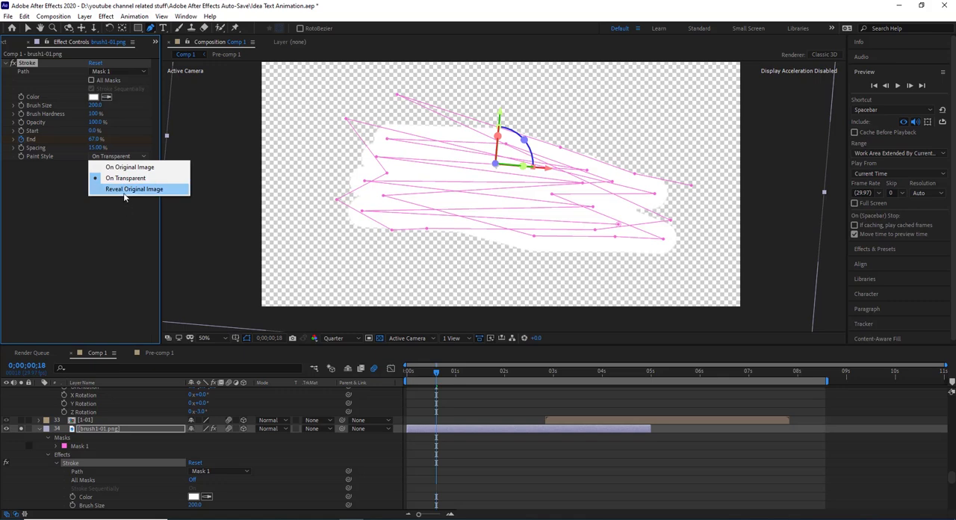
{"action": "left_click", "coordinate": [124, 191]}
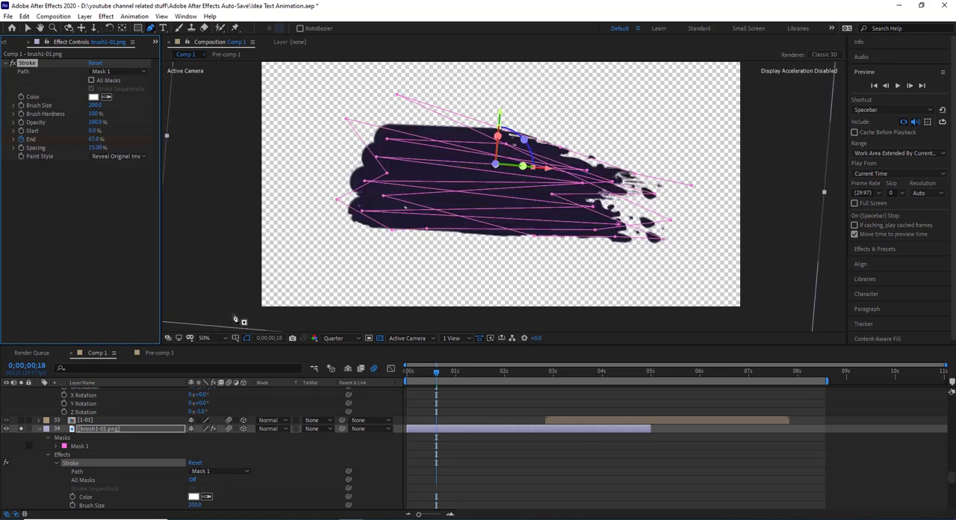
- Examine the keyframed Stroke End property of brush1-01.png and preview the brush reveal from the composition's start
{"action": "scroll", "coordinate": [423, 425], "scroll_direction": "down", "scroll_amount": 3}
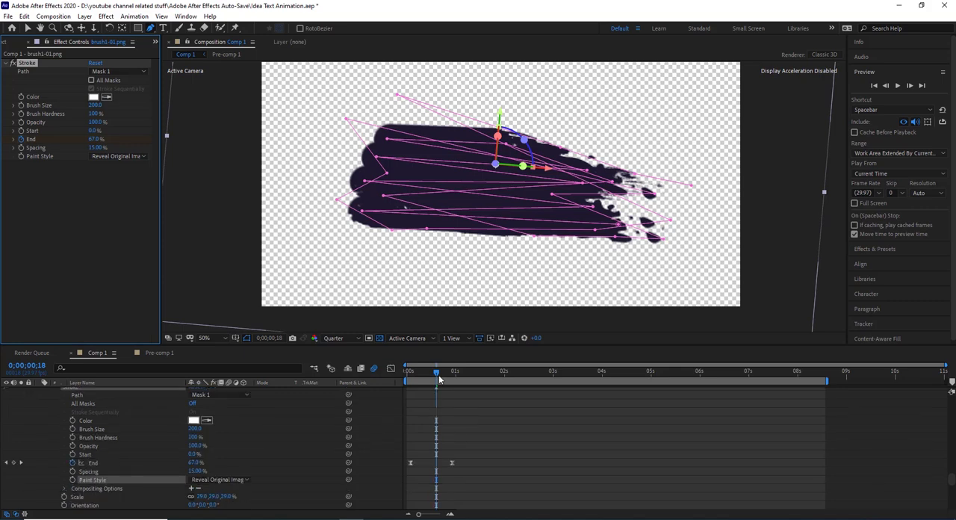
{"action": "left_click_drag", "start_coordinate": [439, 379], "coordinate": [379, 399]}
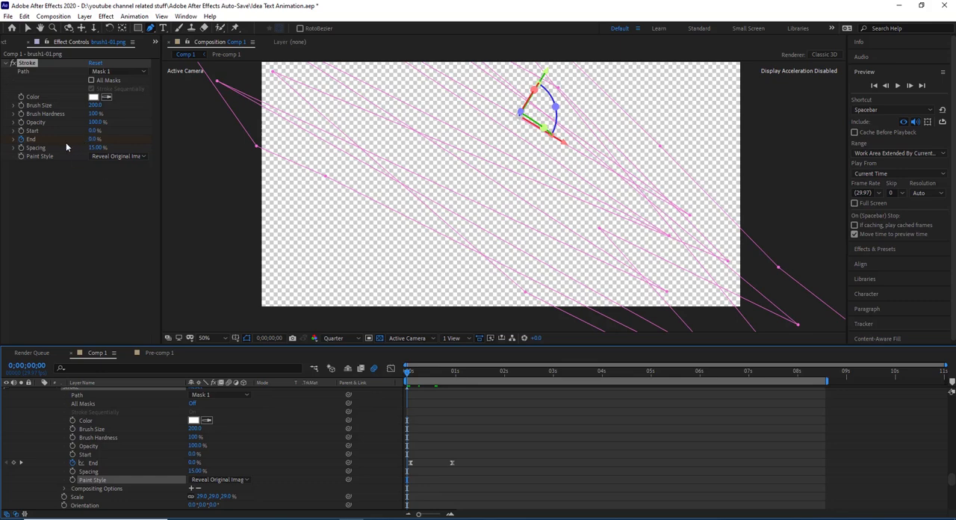
{"action": "left_click", "coordinate": [450, 372]}
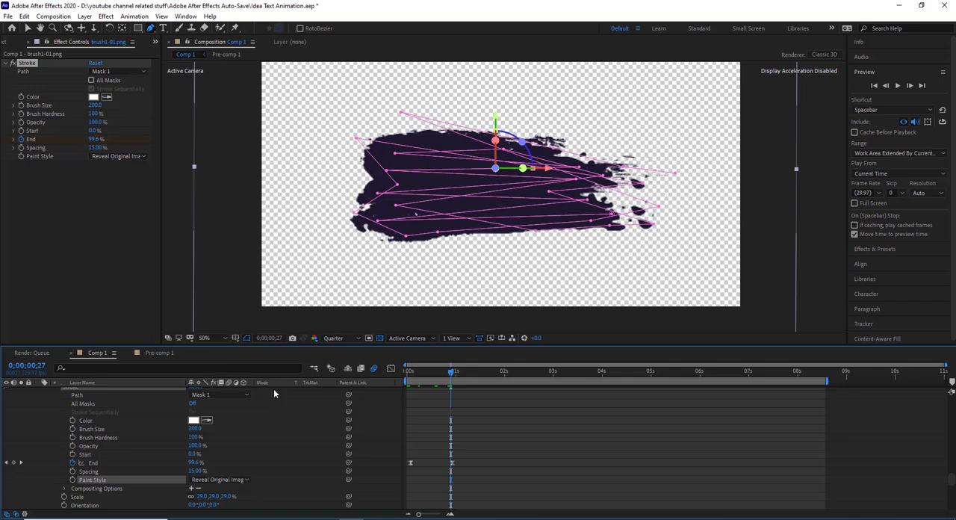
{"action": "left_click_drag", "start_coordinate": [441, 374], "coordinate": [406, 372]}
{"action": "key", "text": "space"}
{"action": "key", "text": "space"}
- Move the current time to 0;00;01;06 and turn off the brush1-01.png layer's solo
{"action": "scroll", "coordinate": [232, 442], "scroll_direction": "up", "scroll_amount": 3}
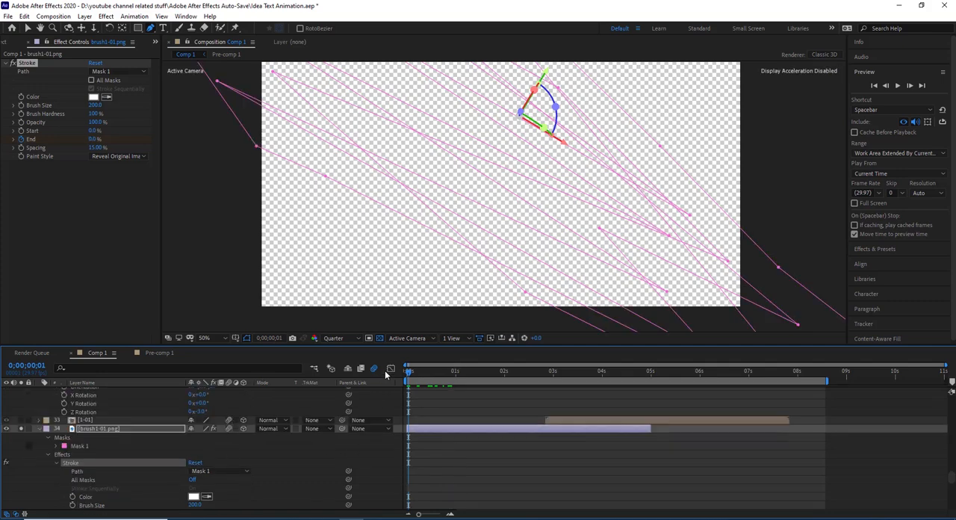
{"action": "left_click", "coordinate": [466, 372]}
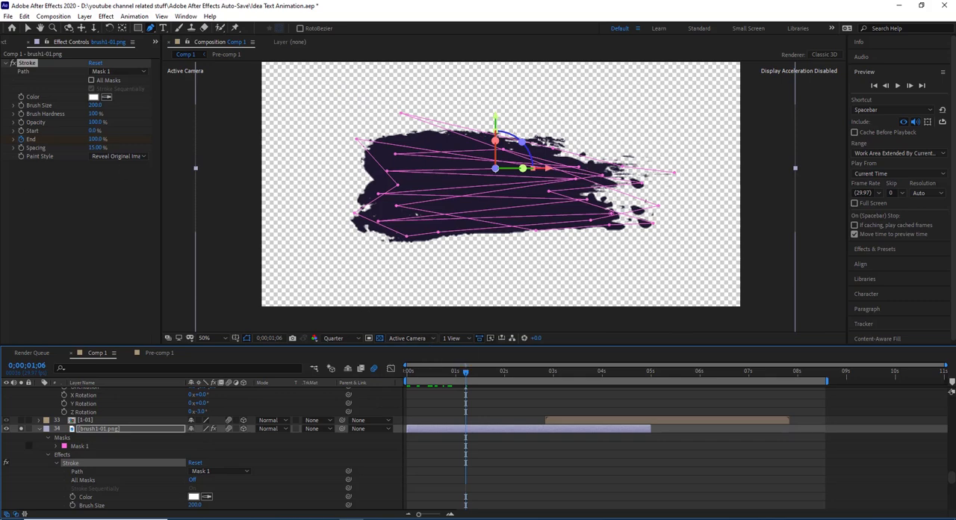
{"action": "left_click", "coordinate": [21, 428]}
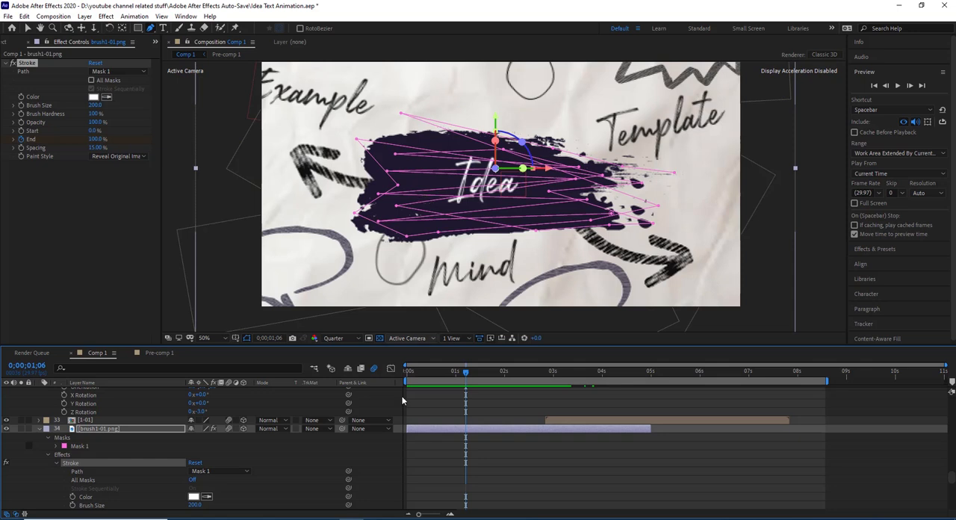
- Select the [1-01] precomp on layer 32, check it briefly in isolation and return to the Selection tool
{"action": "scroll", "coordinate": [402, 467], "scroll_direction": "up", "scroll_amount": 2}
{"action": "scroll", "coordinate": [402, 467], "scroll_direction": "up", "scroll_amount": 1}
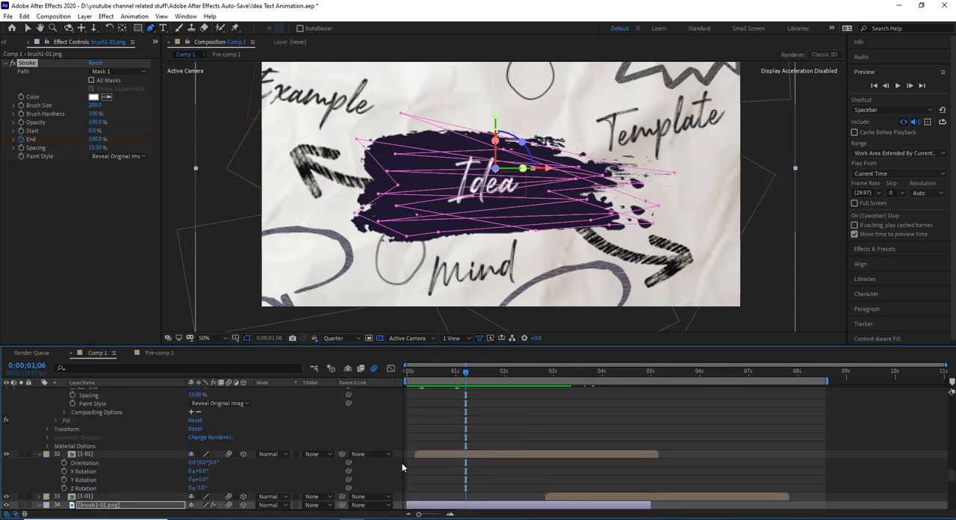
{"action": "left_click", "coordinate": [82, 454]}
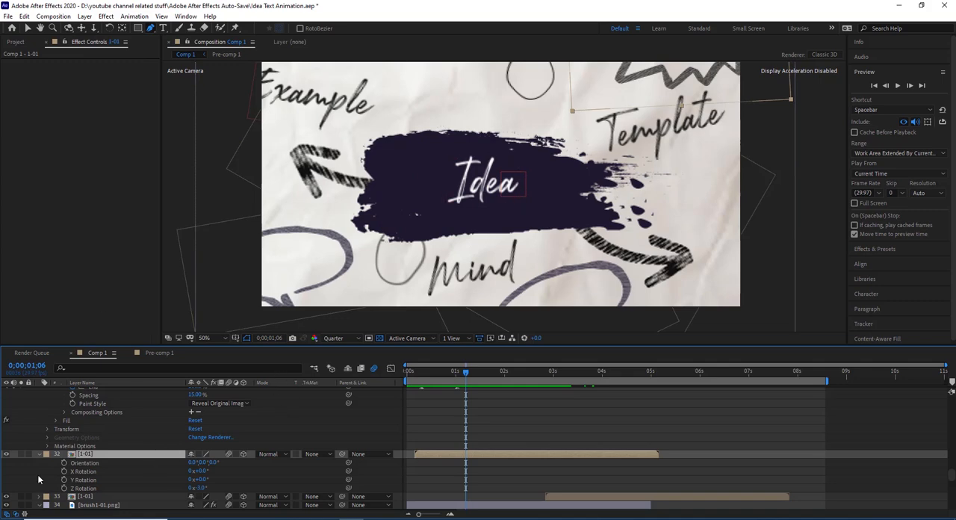
{"action": "left_click", "coordinate": [21, 453]}
{"action": "left_click", "coordinate": [21, 453]}
{"action": "left_click_drag", "start_coordinate": [301, 156], "coordinate": [263, 208]}
{"action": "left_click", "coordinate": [26, 28]}
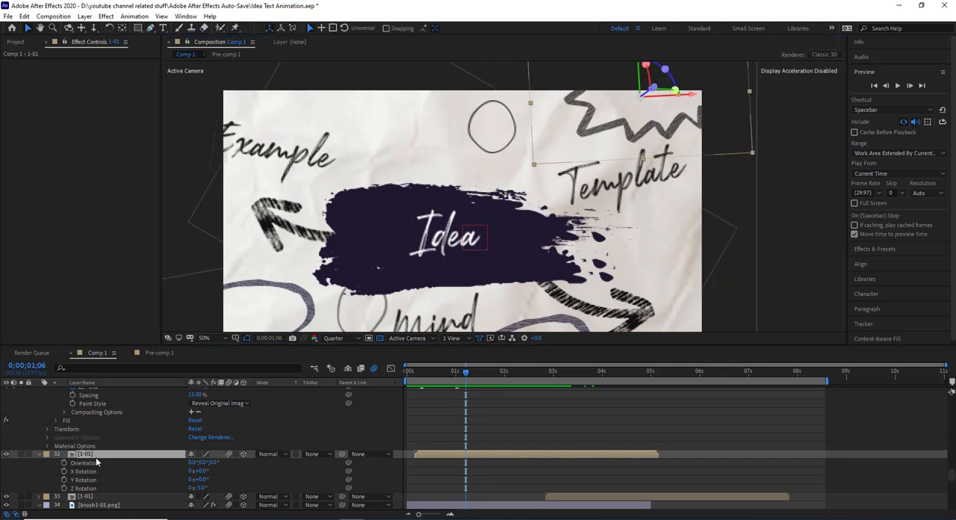
- Open the 1-01 precomp and set the track matte of its 1-01.png layer to No Track Matte
{"action": "double_click", "coordinate": [96, 455]}
{"action": "left_click", "coordinate": [95, 433]}
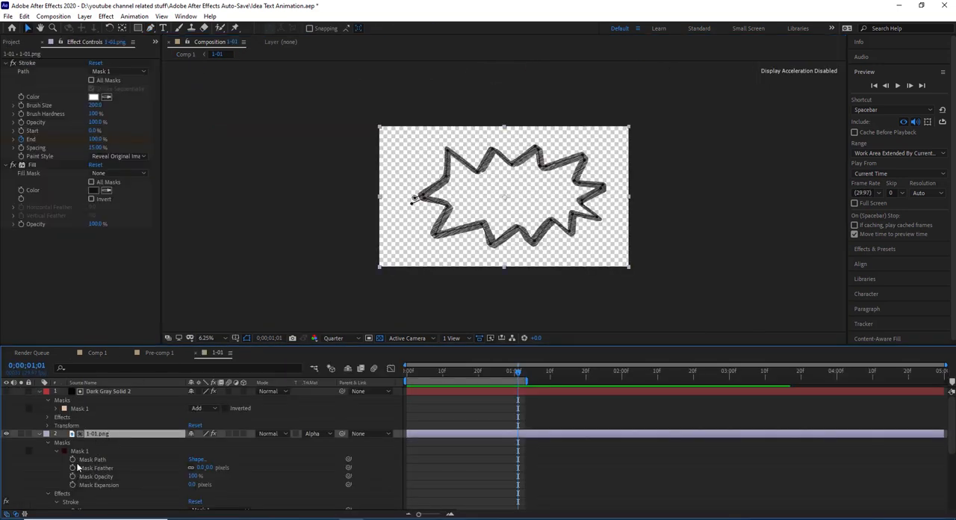
{"action": "left_click", "coordinate": [313, 436]}
{"action": "left_click", "coordinate": [320, 443]}
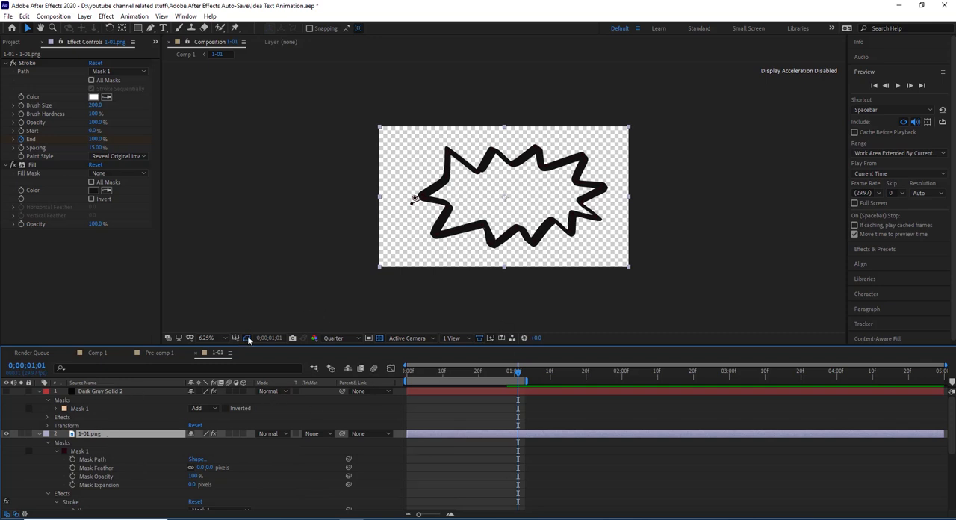
- Change the mask color of Mask 1 on the 1-01.png layer to FFFFFF and examine its path up close
{"action": "left_click", "coordinate": [79, 450]}
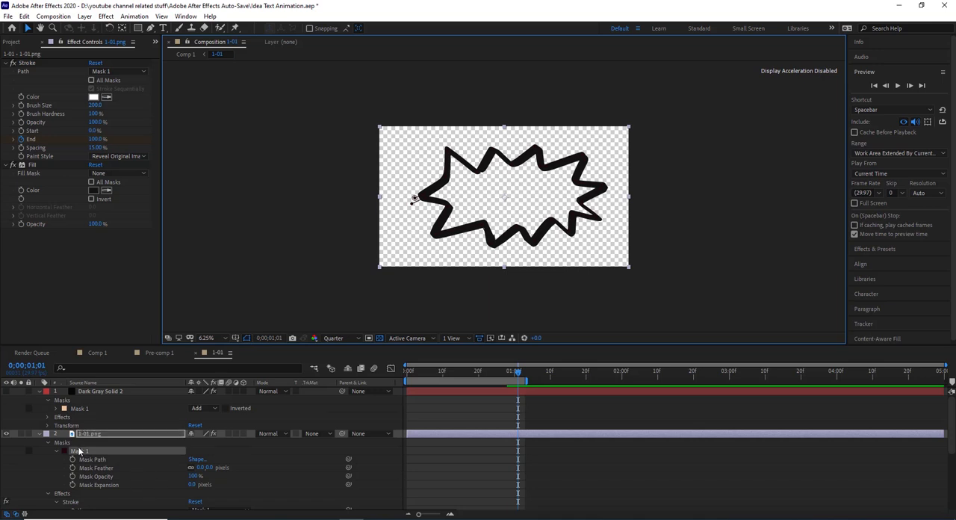
{"action": "left_click", "coordinate": [64, 451]}
{"action": "type", "text": "ffffff"}
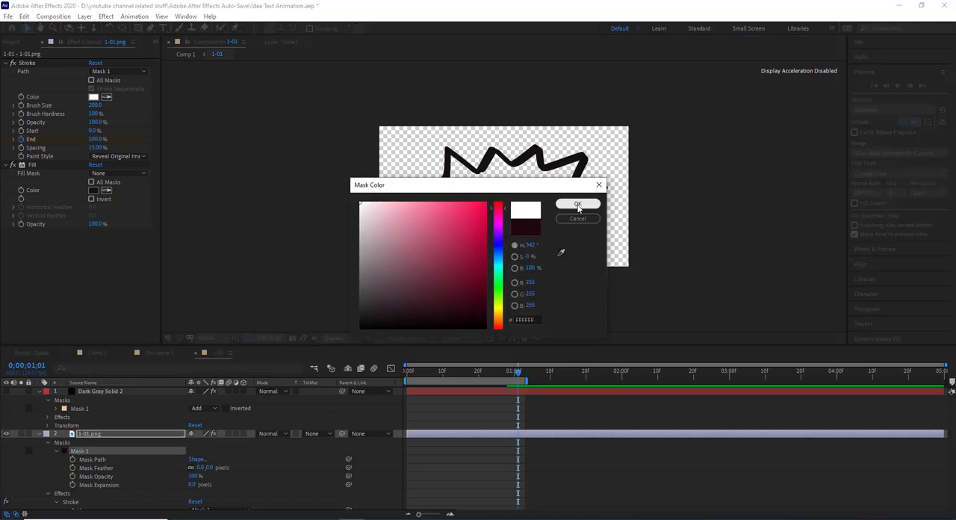
{"action": "left_click", "coordinate": [576, 204]}
{"action": "key", "text": "period"}
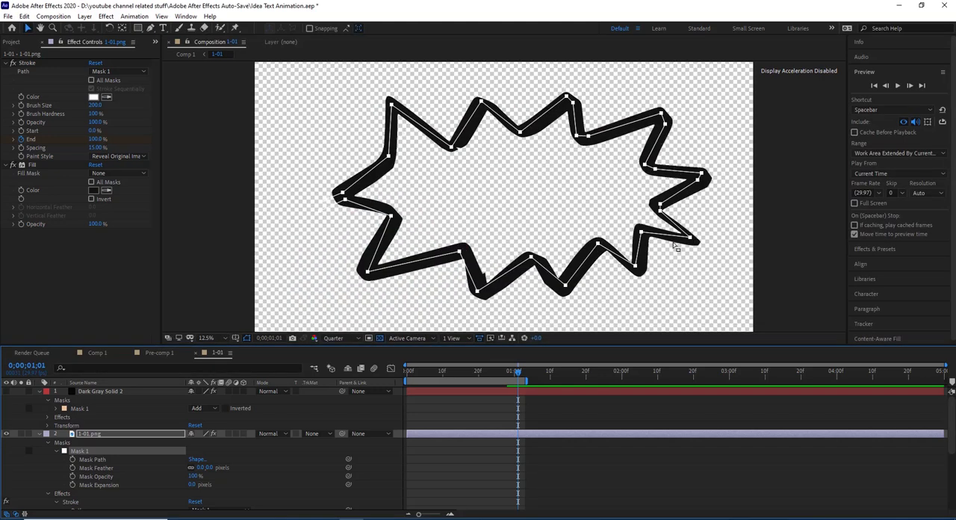
- Select the Stroke effect of 1-01.png and scrub through its reveal, stopping at 0;00;00;18
{"action": "left_click", "coordinate": [28, 63]}
{"action": "scroll", "coordinate": [432, 407], "scroll_direction": "down", "scroll_amount": 2}
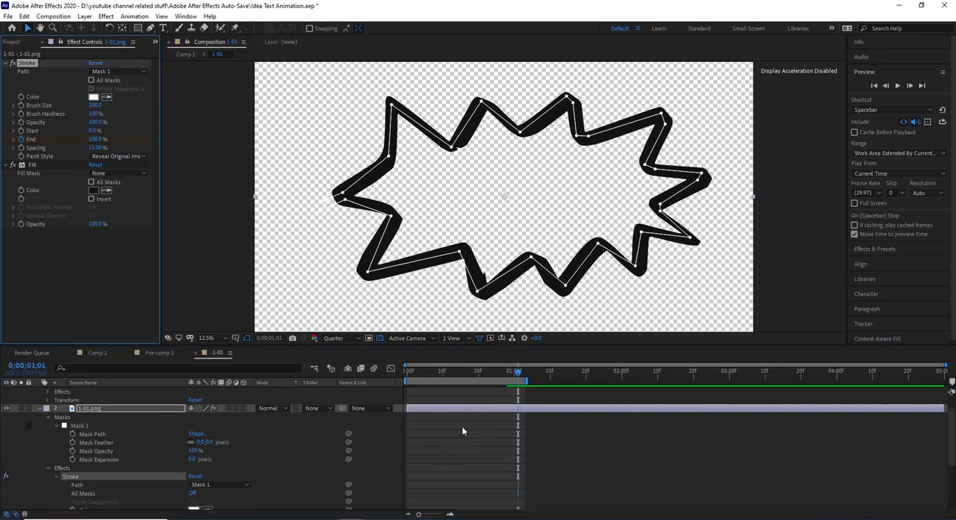
{"action": "mouse_move", "coordinate": [470, 369]}
{"action": "left_mouse_down"}
{"action": "mouse_move", "coordinate": [399, 382]}
{"action": "mouse_move", "coordinate": [471, 375]}
{"action": "left_mouse_up"}
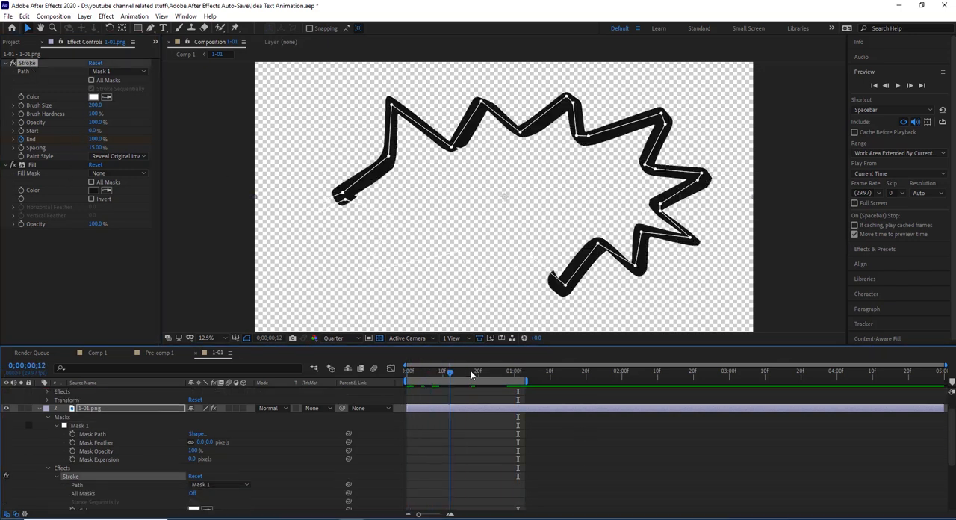
- Inspect the Scribble effect on the Dark Gray Solid 2 layer, keeping Mask 1 as its mask
{"action": "scroll", "coordinate": [59, 451], "scroll_direction": "up", "scroll_amount": 1}
{"action": "left_click", "coordinate": [96, 390]}
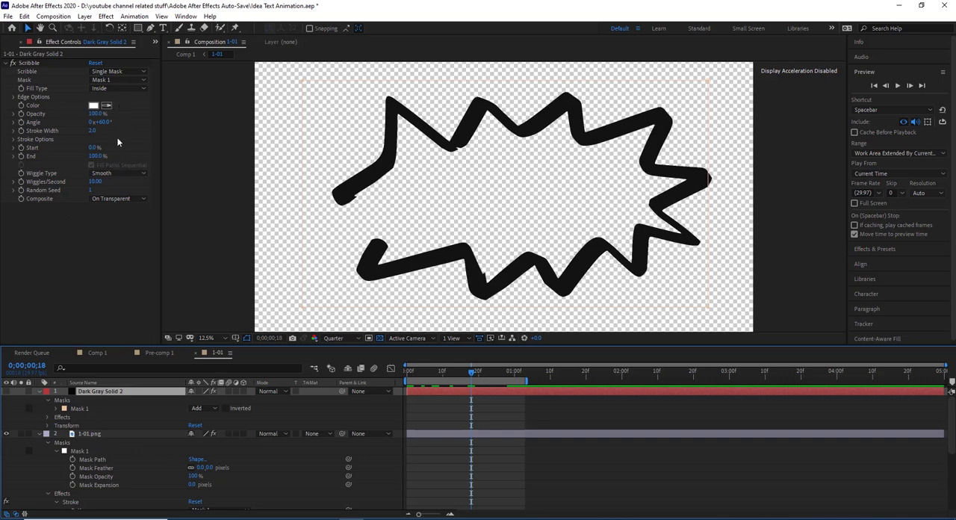
{"action": "left_click", "coordinate": [118, 80]}
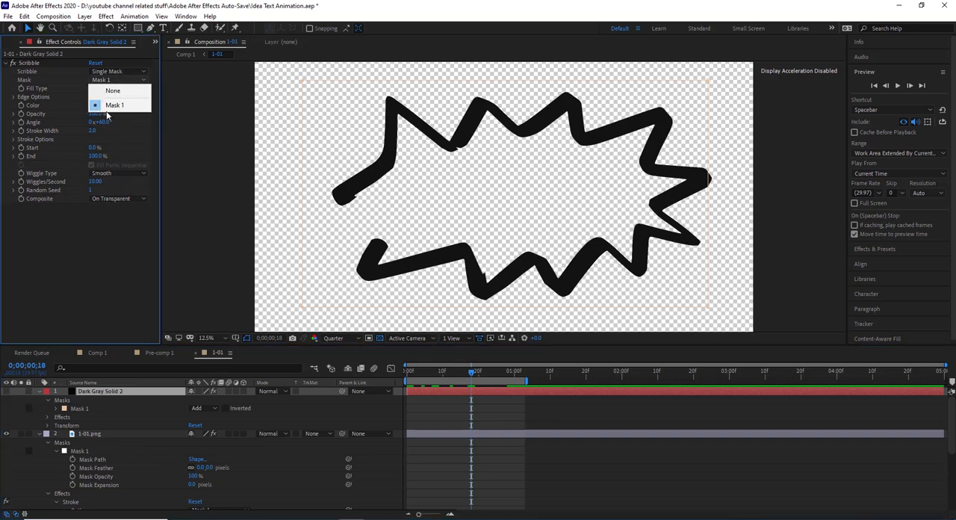
{"action": "left_click", "coordinate": [112, 105]}
- Set the 1-01.png track matte to Alpha Matte "Dark Gray Solid 2" and scrub the textured stroke to 0;00;00;14
{"action": "left_click", "coordinate": [312, 434]}
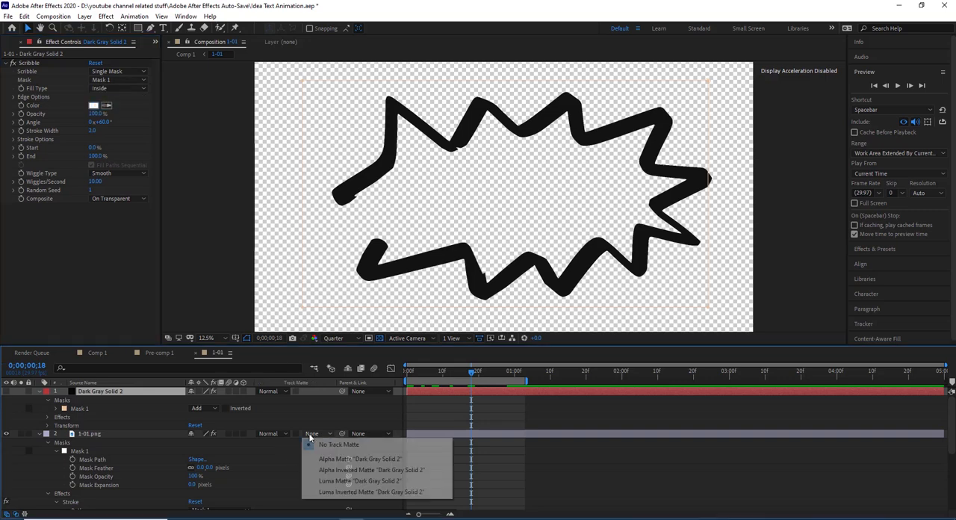
{"action": "left_click", "coordinate": [329, 460]}
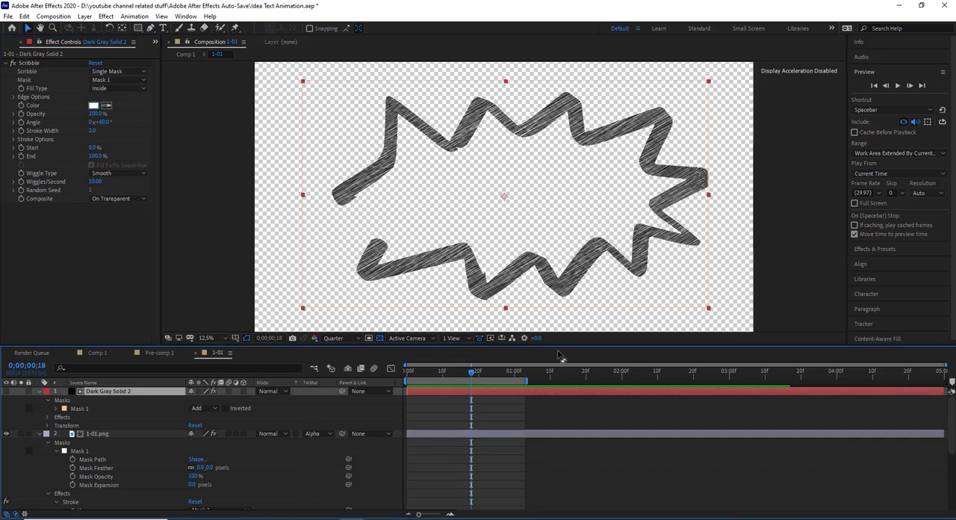
{"action": "mouse_move", "coordinate": [459, 375]}
{"action": "left_mouse_down"}
{"action": "mouse_move", "coordinate": [405, 375]}
{"action": "mouse_move", "coordinate": [457, 373]}
{"action": "left_mouse_up"}
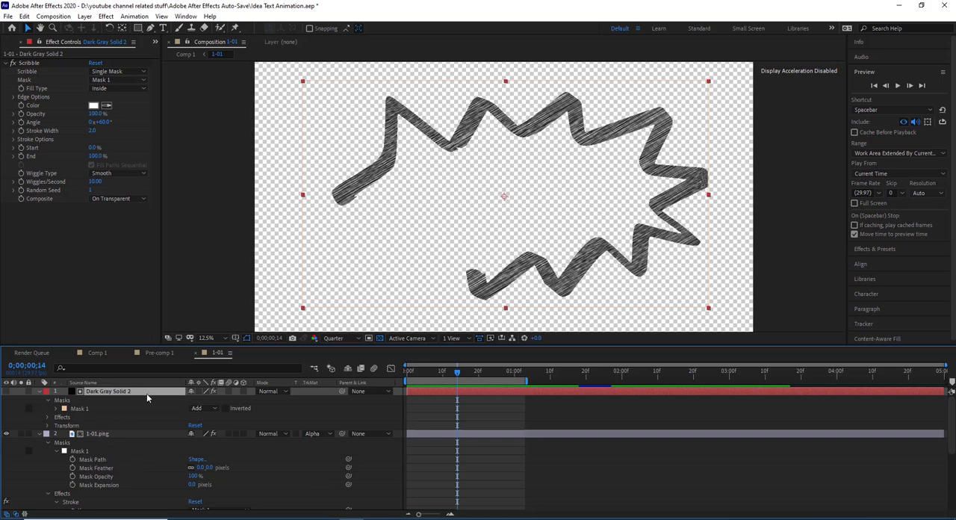
- Return to Comp 1 and view the zigzag shape up close at 0;00;00;21
{"action": "left_click", "coordinate": [98, 352]}
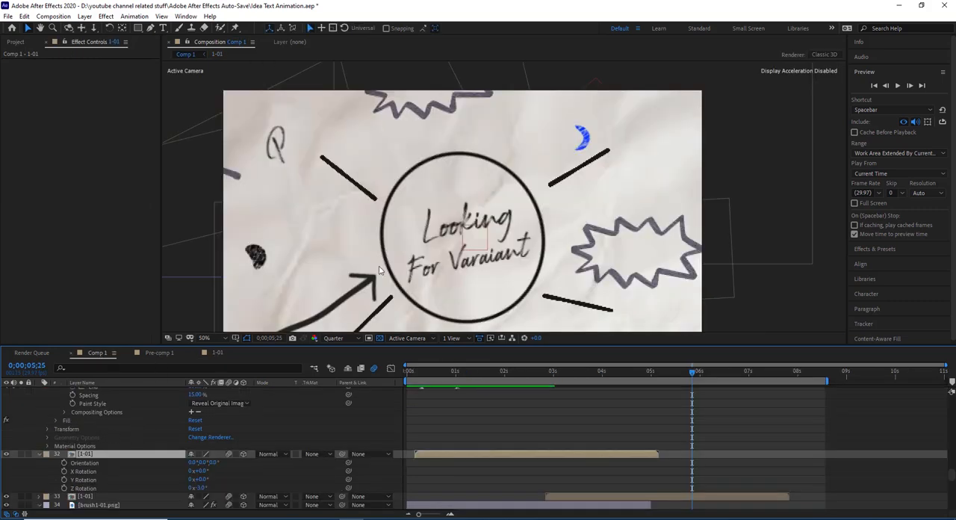
{"action": "left_click", "coordinate": [441, 376]}
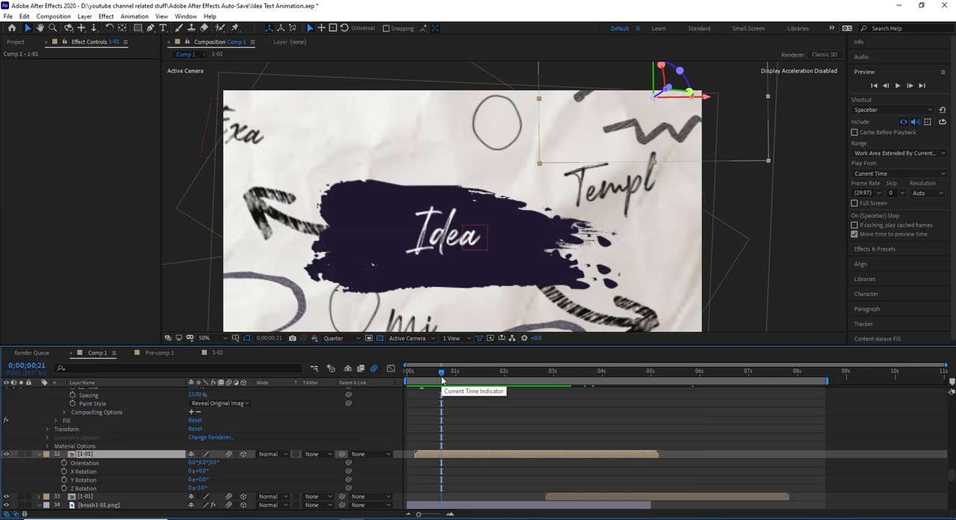
{"action": "scroll", "coordinate": [533, 159], "scroll_direction": "up", "scroll_amount": 2}
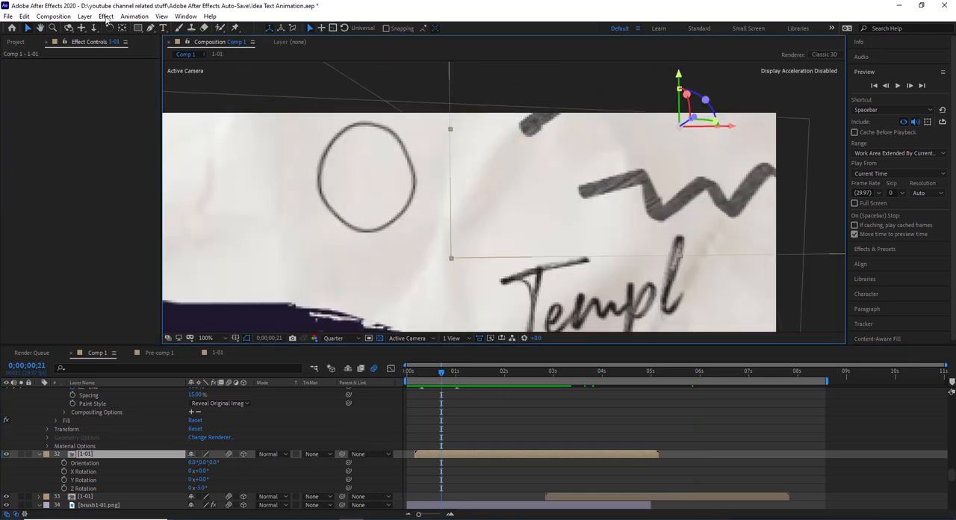
- Try a red Fill effect on the [1-01] precomp layer, compare it switched off and delete the effect
{"action": "left_click", "coordinate": [106, 17]}
{"action": "mouse_move", "coordinate": [127, 163]}
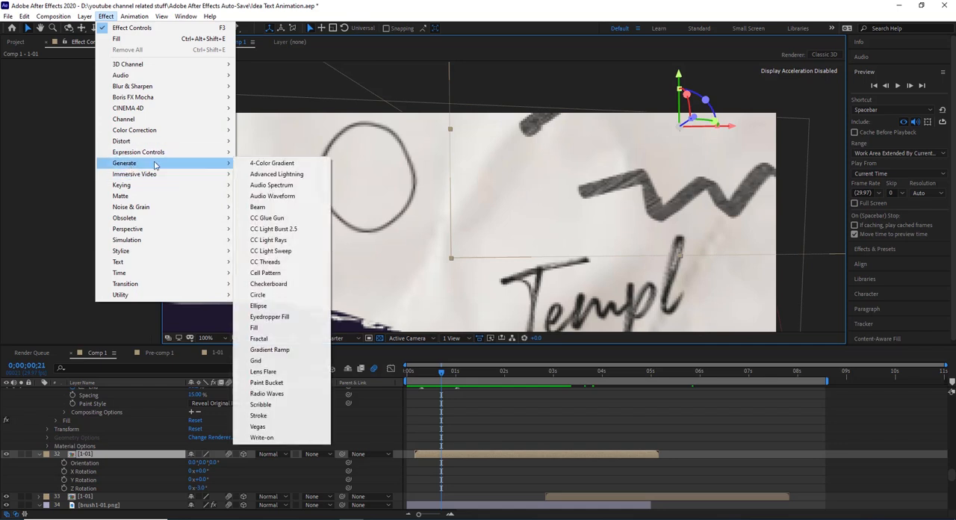
{"action": "left_click", "coordinate": [245, 326]}
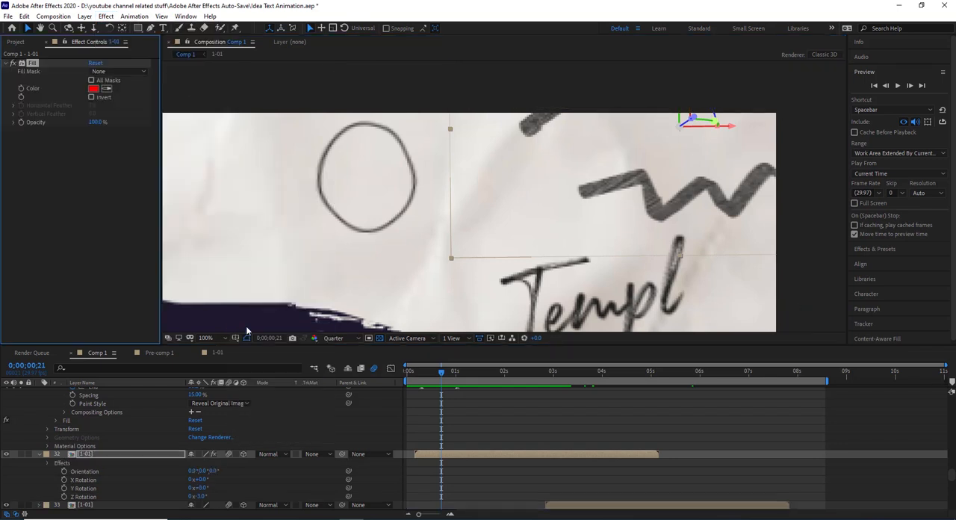
{"action": "scroll", "coordinate": [621, 203], "scroll_direction": "up", "scroll_amount": 1}
{"action": "scroll", "coordinate": [621, 204], "scroll_direction": "down", "scroll_amount": 1}
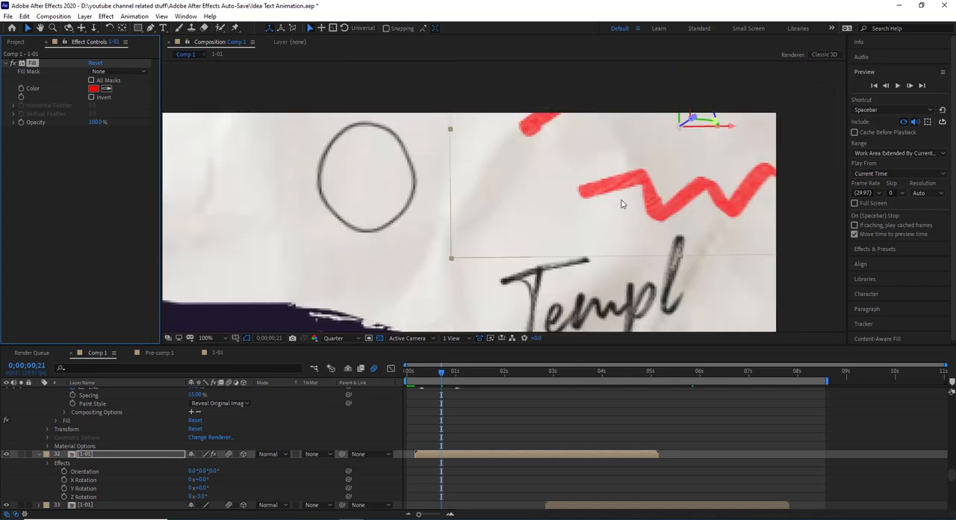
{"action": "left_click", "coordinate": [22, 64]}
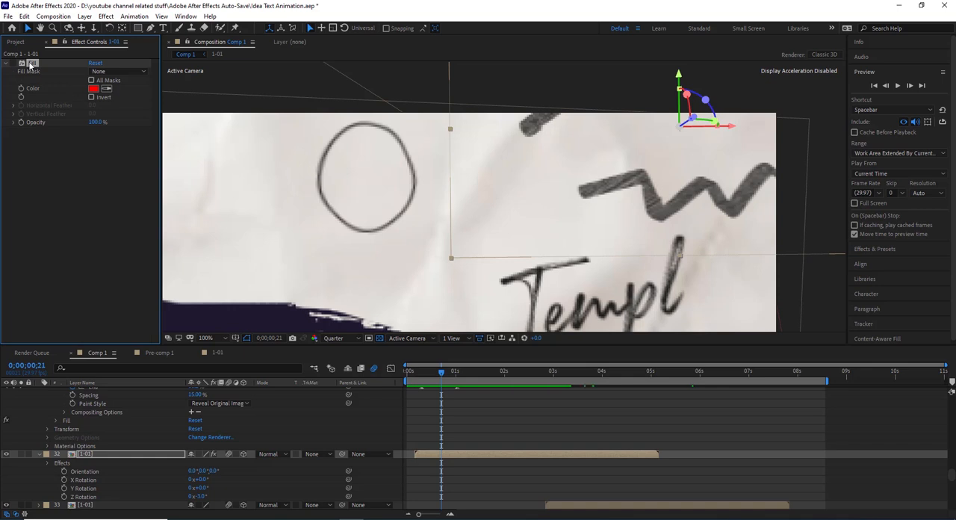
{"action": "key", "text": "Delete"}
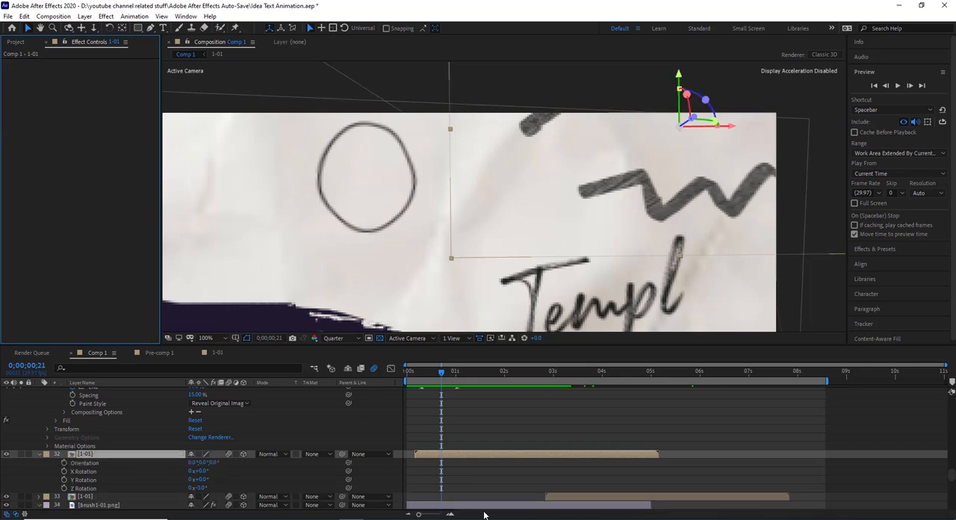
- Select the Idea text layer, view the lettering up close and scrub to 0;00;01;02
{"action": "scroll", "coordinate": [473, 444], "scroll_direction": "up", "scroll_amount": 2}
{"action": "scroll", "coordinate": [523, 283], "scroll_direction": "down", "scroll_amount": 2}
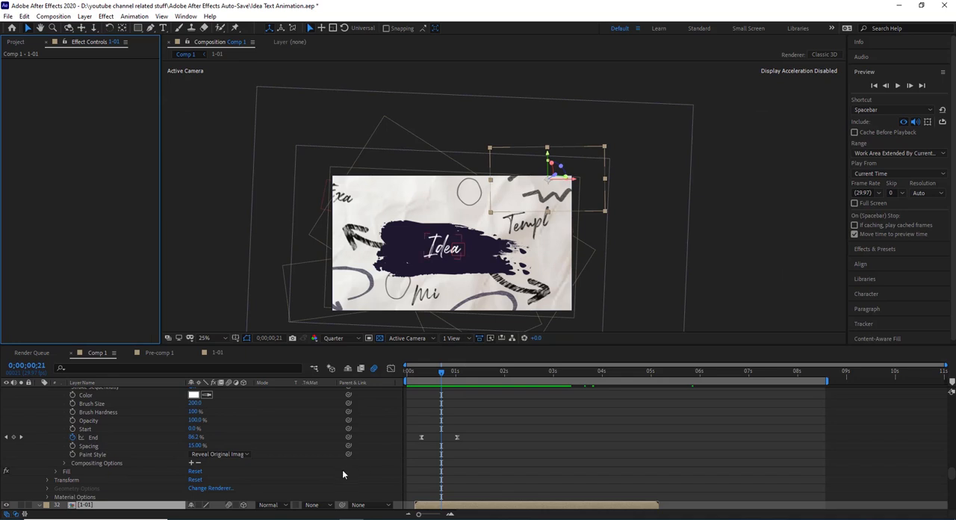
{"action": "scroll", "coordinate": [340, 468], "scroll_direction": "up", "scroll_amount": 5}
{"action": "left_click", "coordinate": [109, 424]}
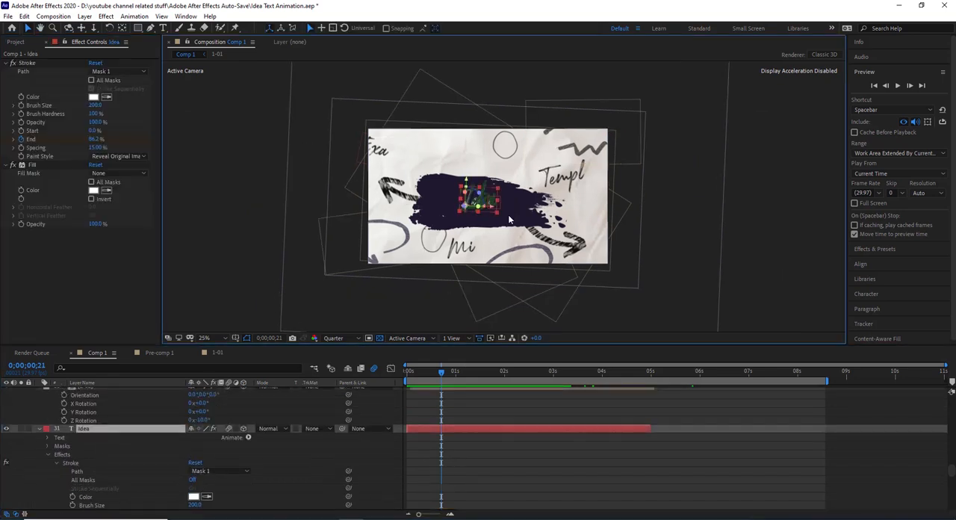
{"action": "scroll", "coordinate": [507, 216], "scroll_direction": "up", "scroll_amount": 2}
{"action": "scroll", "coordinate": [508, 214], "scroll_direction": "up", "scroll_amount": 2}
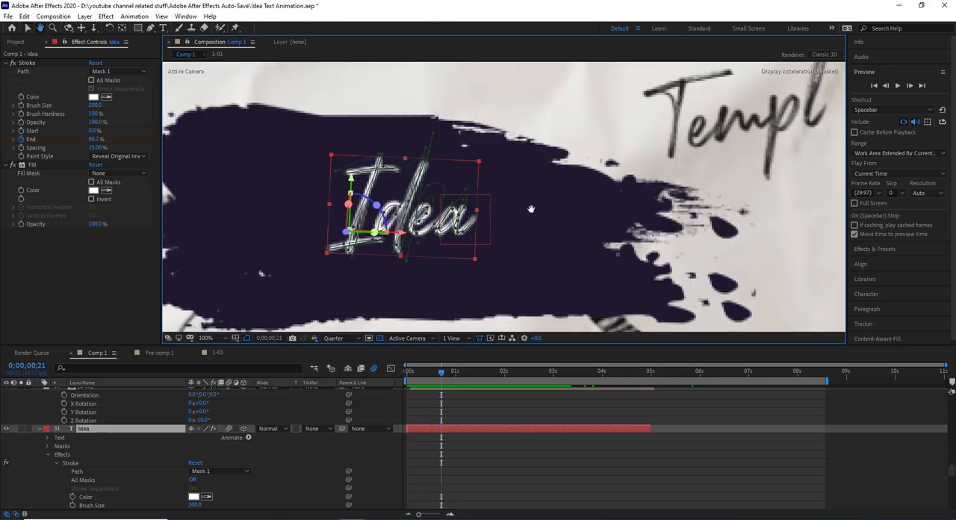
{"action": "mouse_move", "coordinate": [440, 372]}
{"action": "left_mouse_down"}
{"action": "mouse_move", "coordinate": [396, 383]}
{"action": "mouse_move", "coordinate": [458, 371]}
{"action": "left_mouse_up"}
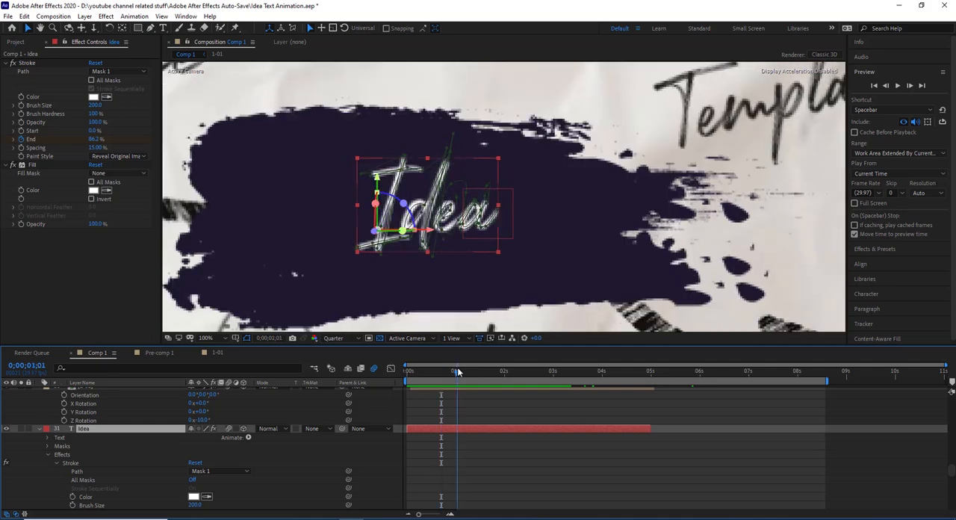
- Solo the Idea layer and check its typeface with the Type tool, keeping Rockness as the font
{"action": "left_click", "coordinate": [22, 429]}
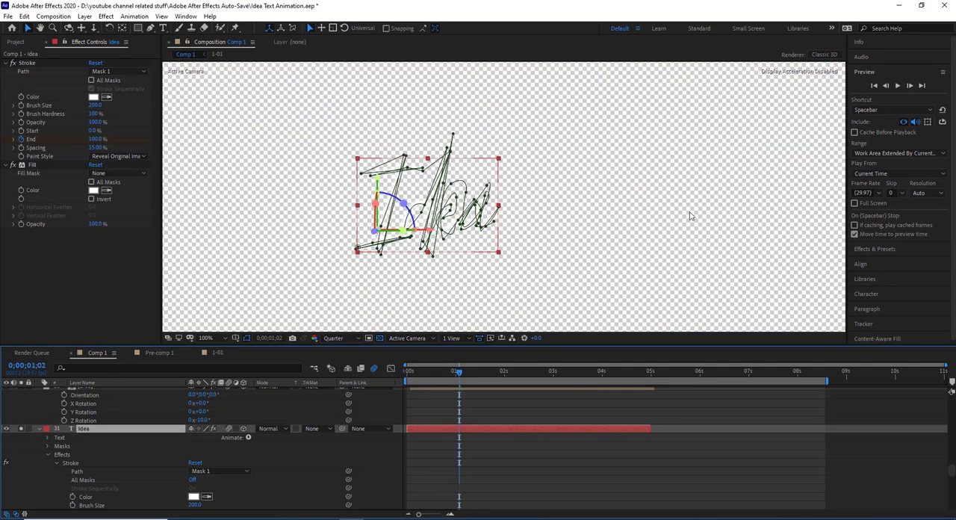
{"action": "left_click", "coordinate": [164, 27]}
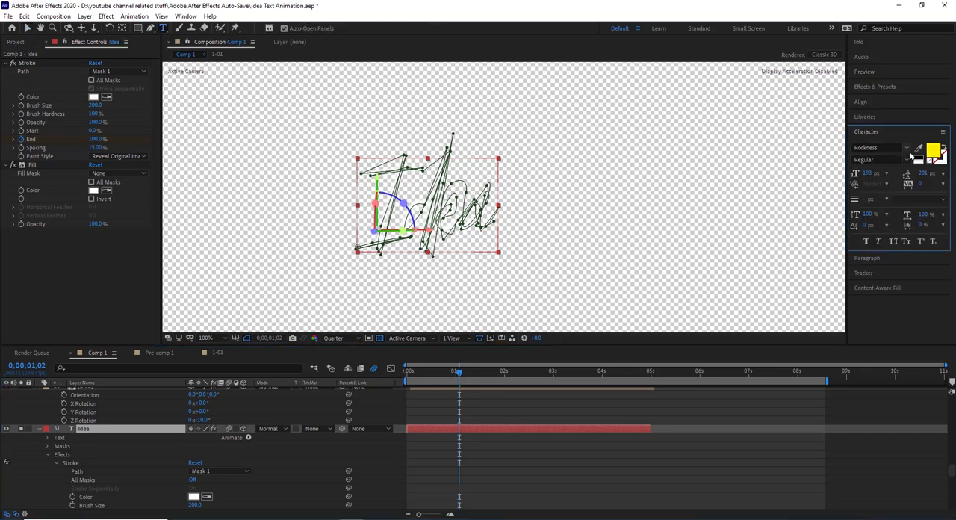
{"action": "left_click", "coordinate": [906, 148]}
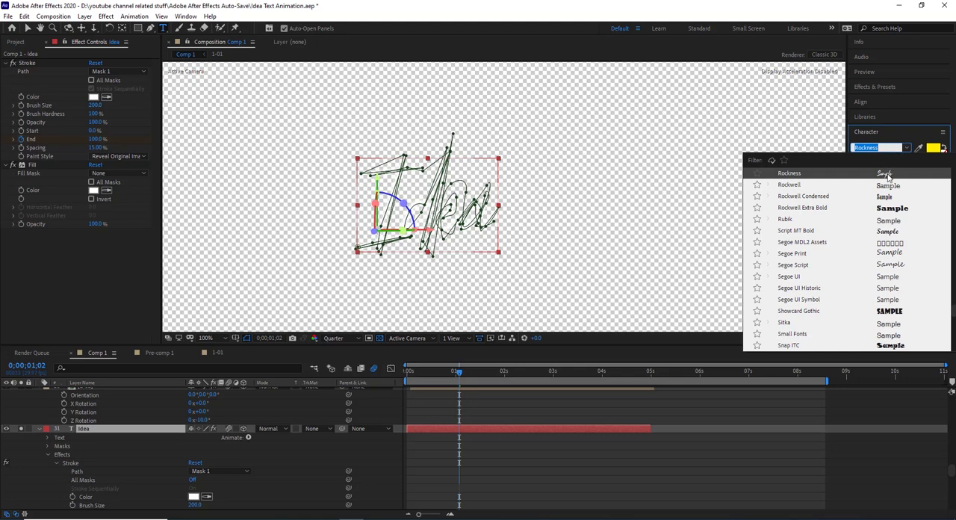
{"action": "left_click", "coordinate": [887, 175]}
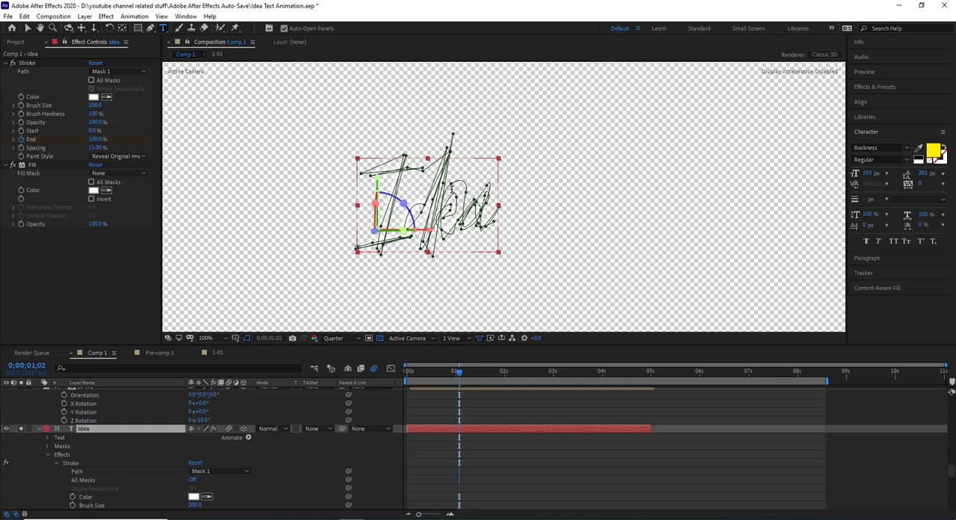
- Inspect the Idea layer's Stroke and Fill effects and review its write-on reveal between 0;00;00;00 and 0;00;01;02 without solo
{"action": "left_click", "coordinate": [39, 65]}
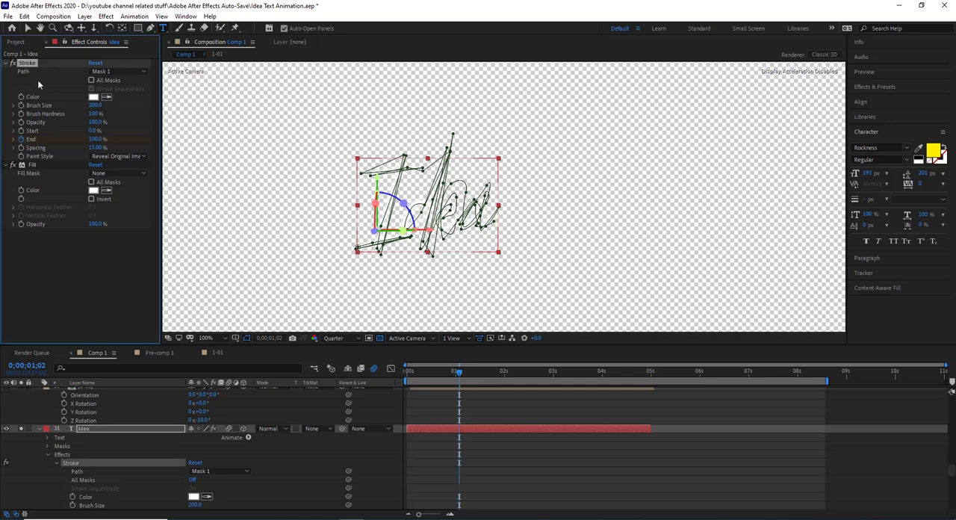
{"action": "left_click", "coordinate": [32, 165]}
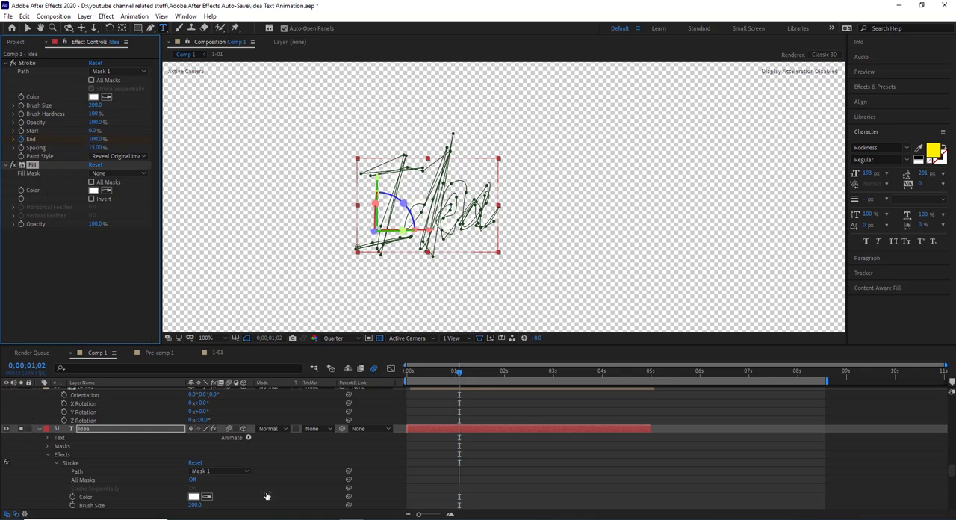
{"action": "left_click_drag", "start_coordinate": [453, 374], "coordinate": [403, 389]}
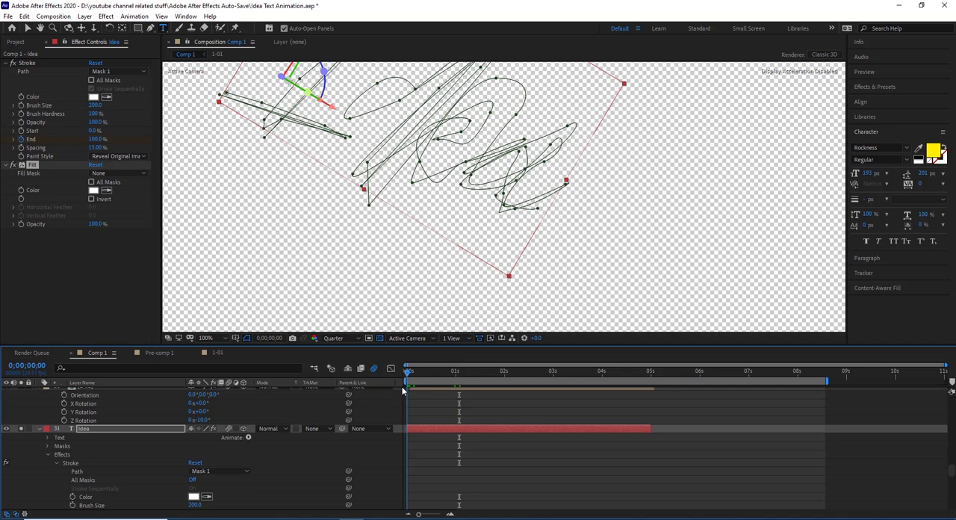
{"action": "left_click_drag", "start_coordinate": [408, 372], "coordinate": [475, 374]}
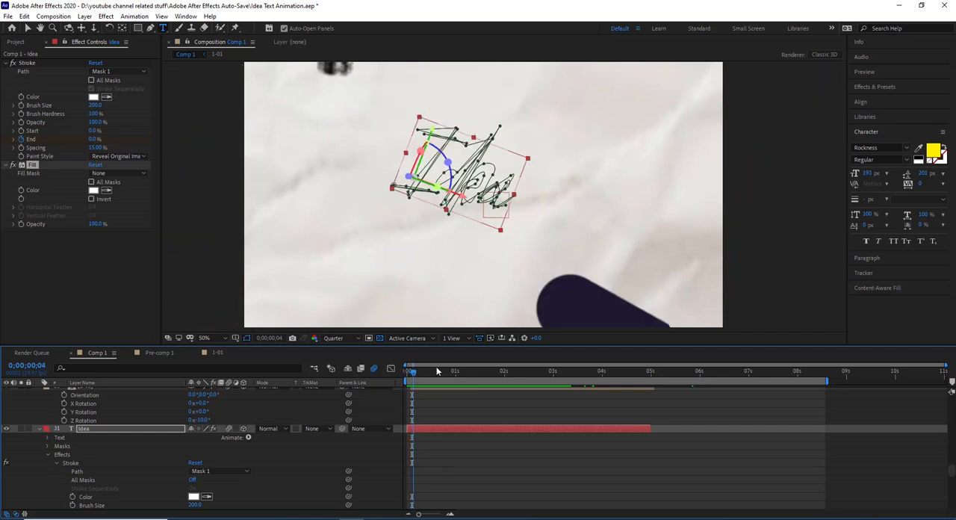
{"action": "left_click_drag", "start_coordinate": [448, 367], "coordinate": [390, 390]}
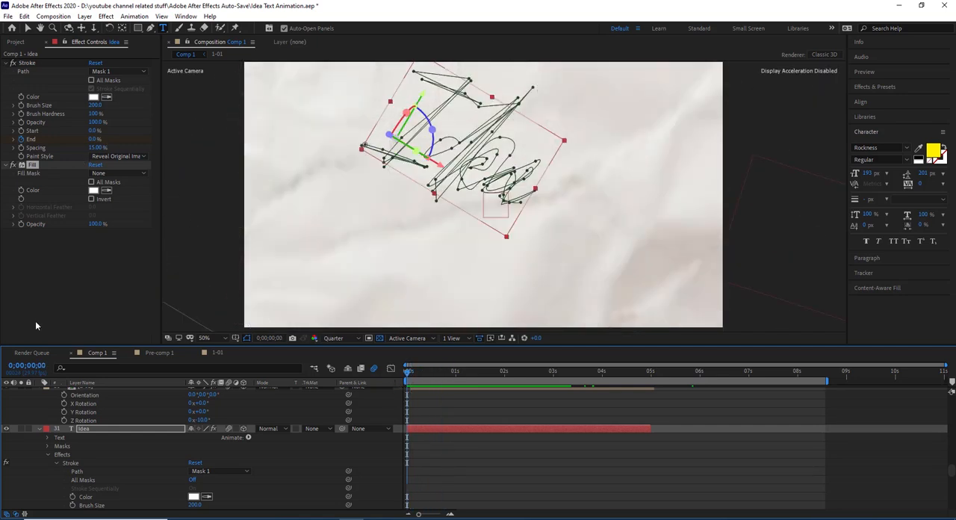
{"action": "left_click", "coordinate": [457, 369]}
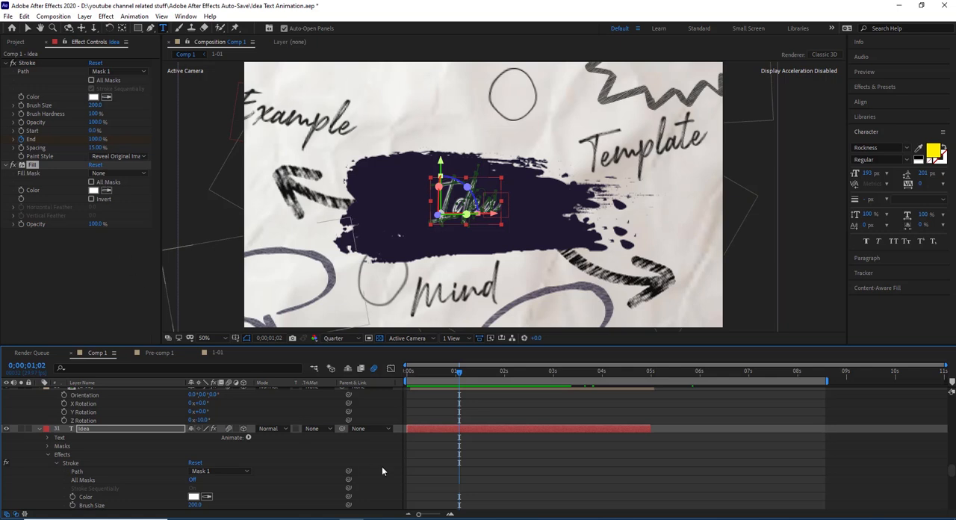
- Compare the composition with motion blur switched off and on, ending at 0;00;00;16
{"action": "scroll", "coordinate": [383, 467], "scroll_direction": "up", "scroll_amount": 3}
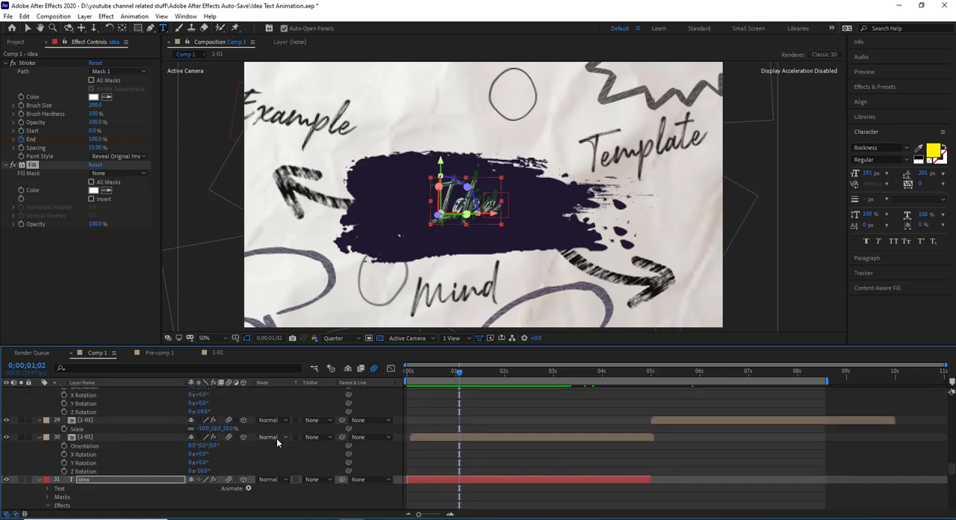
{"action": "scroll", "coordinate": [231, 444], "scroll_direction": "down", "scroll_amount": 5}
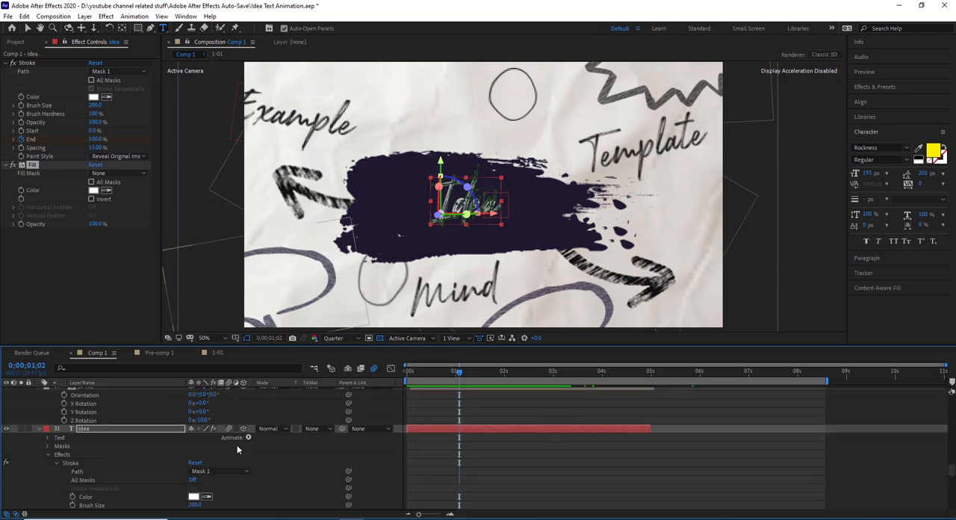
{"action": "left_click", "coordinate": [371, 368]}
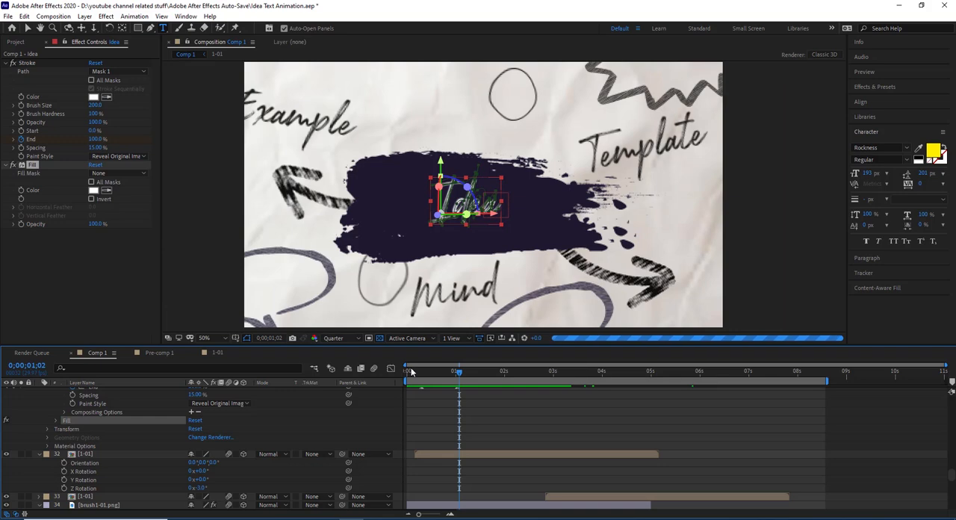
{"action": "left_click", "coordinate": [434, 371]}
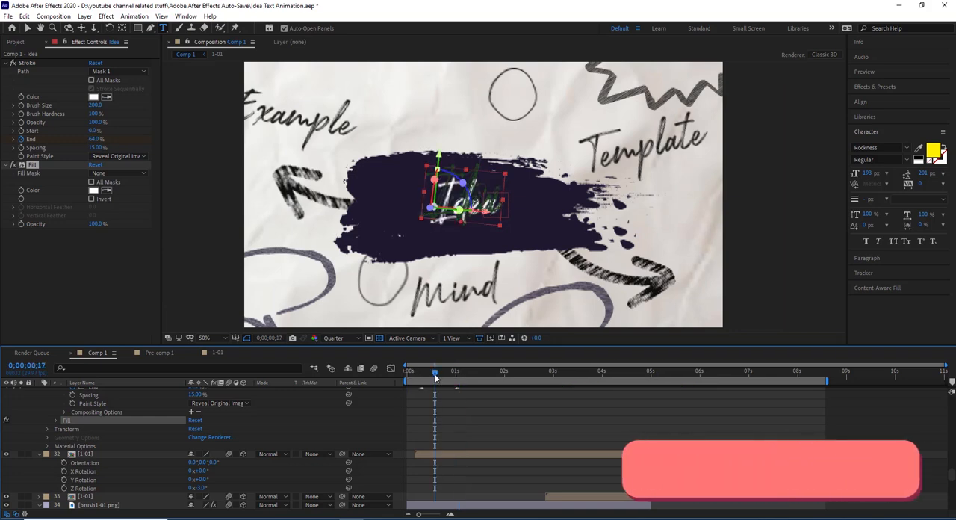
{"action": "mouse_move", "coordinate": [435, 375]}
{"action": "left_mouse_down"}
{"action": "mouse_move", "coordinate": [412, 378]}
{"action": "mouse_move", "coordinate": [445, 374]}
{"action": "left_mouse_up"}
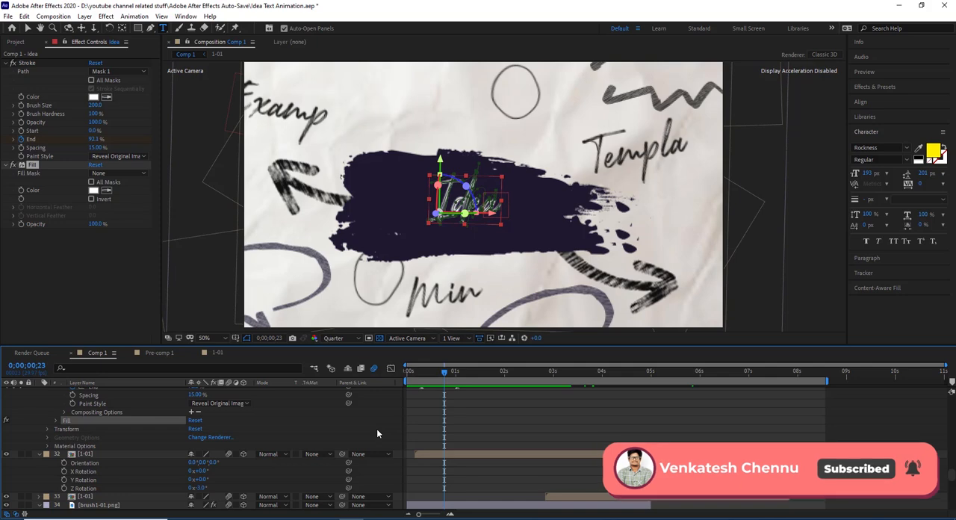
{"action": "left_click", "coordinate": [433, 374]}
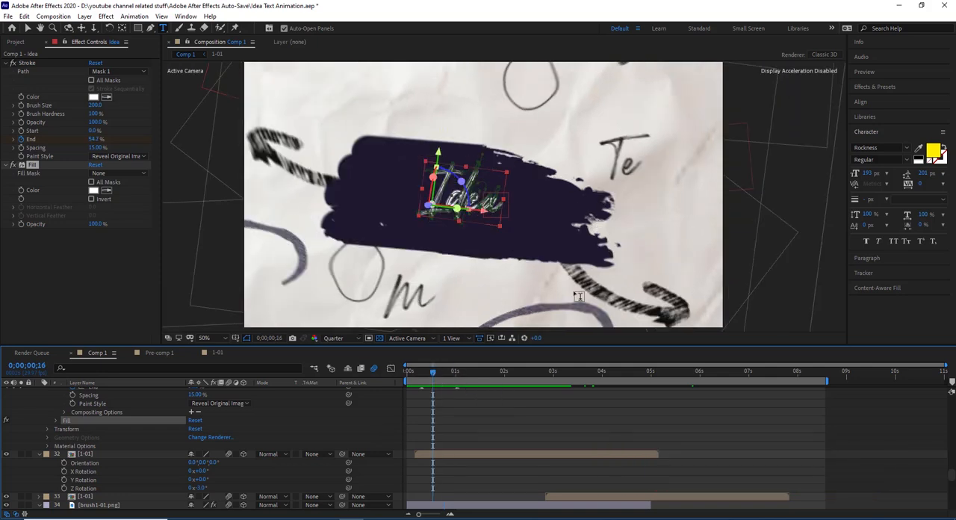
- Check the Template text layer's Range Selector Start animation by scrubbing from 0;00;00;16 to 0;00;01;02
{"action": "scroll", "coordinate": [544, 194], "scroll_direction": "down", "scroll_amount": 2}
{"action": "scroll", "coordinate": [462, 420], "scroll_direction": "up", "scroll_amount": 12}
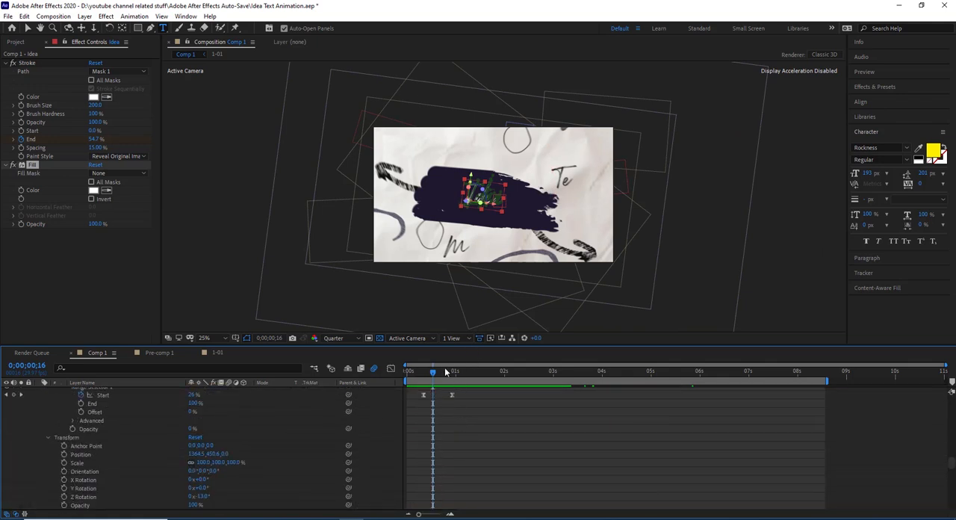
{"action": "mouse_move", "coordinate": [444, 372]}
{"action": "left_mouse_down"}
{"action": "mouse_move", "coordinate": [475, 369]}
{"action": "mouse_move", "coordinate": [458, 369]}
{"action": "left_mouse_up"}
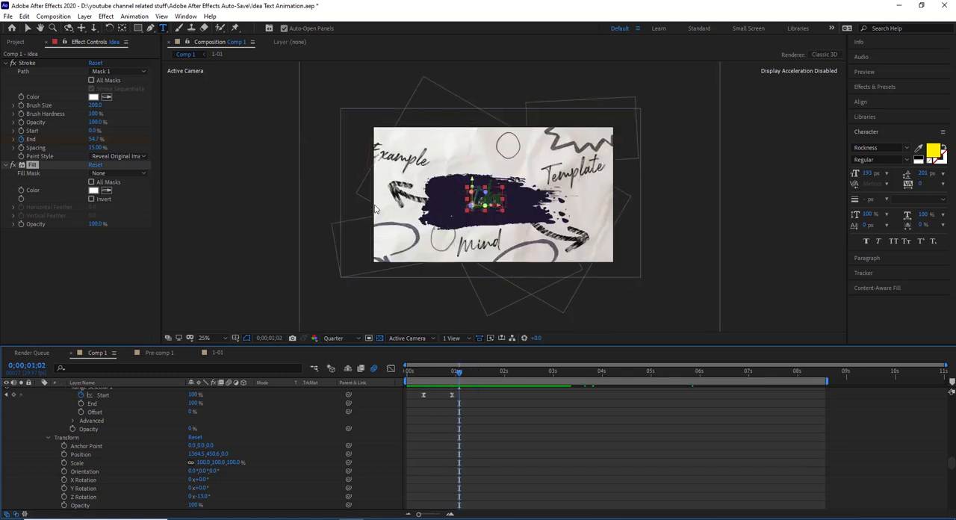
{"action": "scroll", "coordinate": [264, 452], "scroll_direction": "down", "scroll_amount": 10}
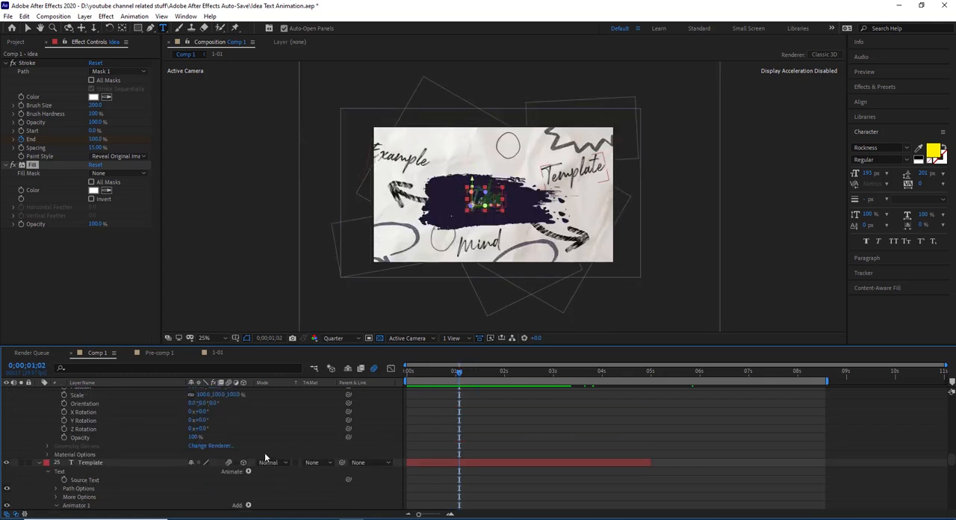
{"action": "scroll", "coordinate": [264, 453], "scroll_direction": "up", "scroll_amount": 5}
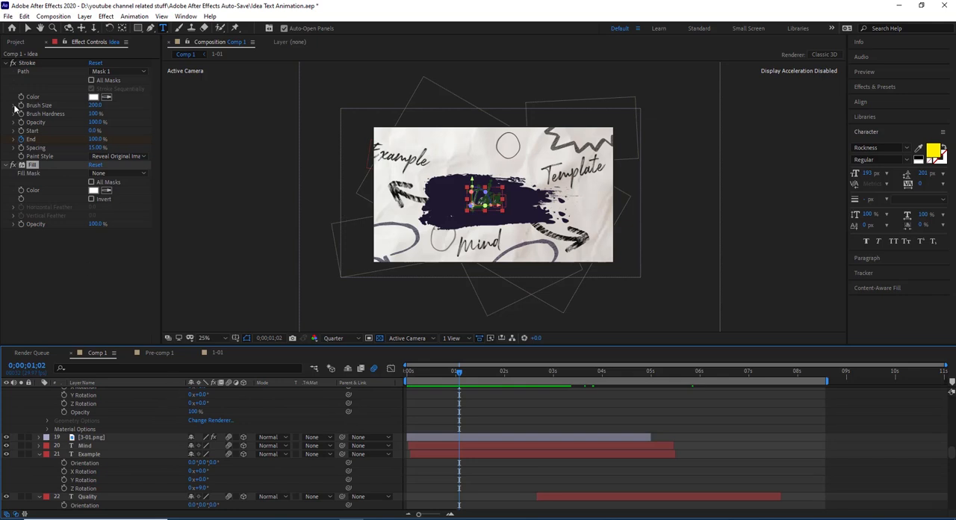
- Return to the Selection tool, look through the shape and text layers of Comp 1, and select the [2-01] precomp layer just above Idea
{"action": "left_click", "coordinate": [27, 29]}
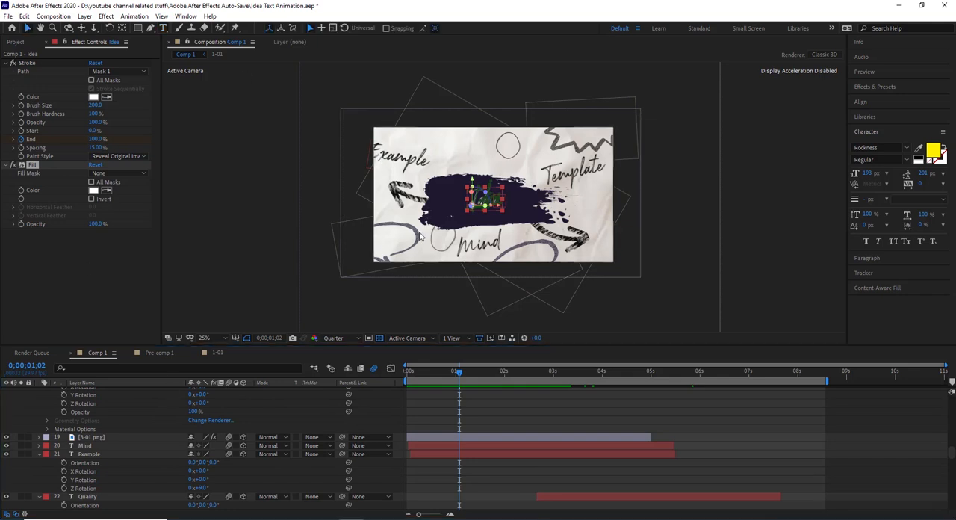
{"action": "scroll", "coordinate": [239, 424], "scroll_direction": "up", "scroll_amount": 10}
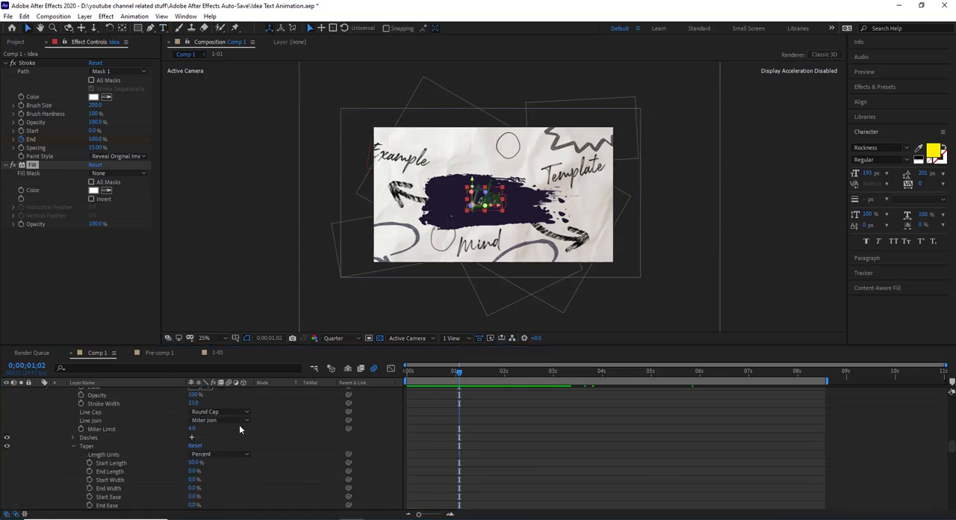
{"action": "scroll", "coordinate": [239, 424], "scroll_direction": "up", "scroll_amount": 10}
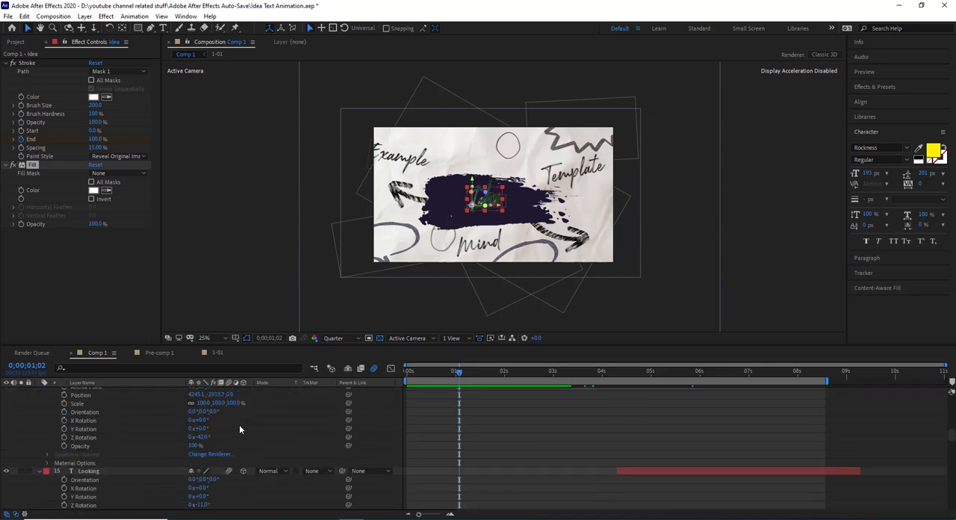
{"action": "scroll", "coordinate": [239, 424], "scroll_direction": "down", "scroll_amount": 10}
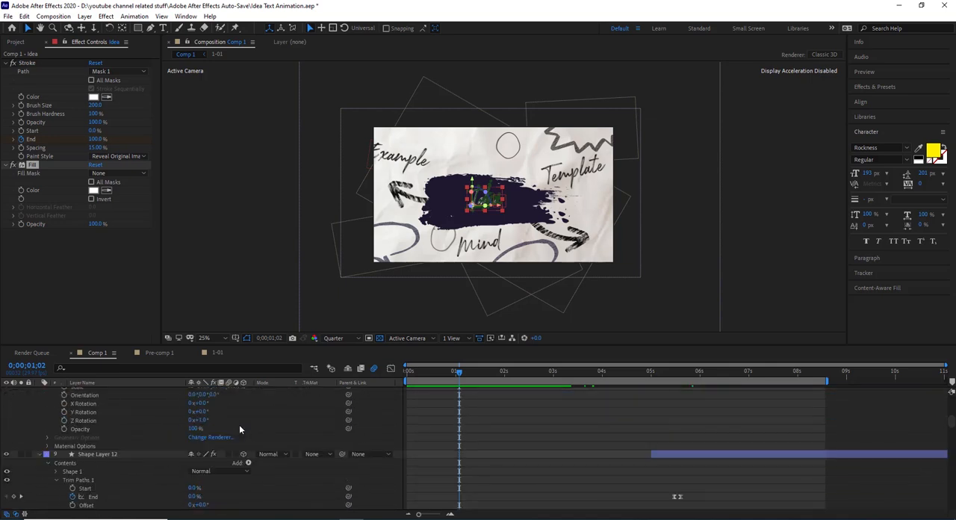
{"action": "scroll", "coordinate": [239, 424], "scroll_direction": "up", "scroll_amount": 10}
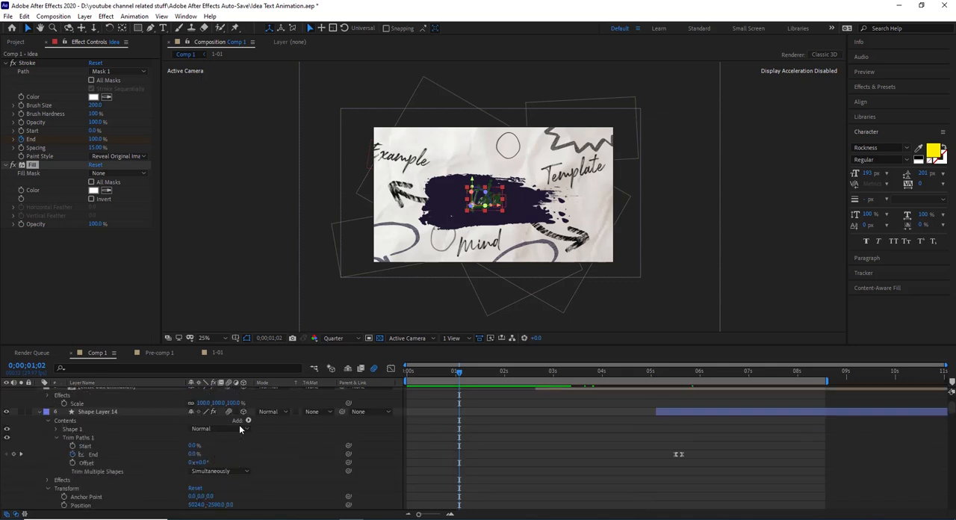
{"action": "scroll", "coordinate": [239, 424], "scroll_direction": "down", "scroll_amount": 10}
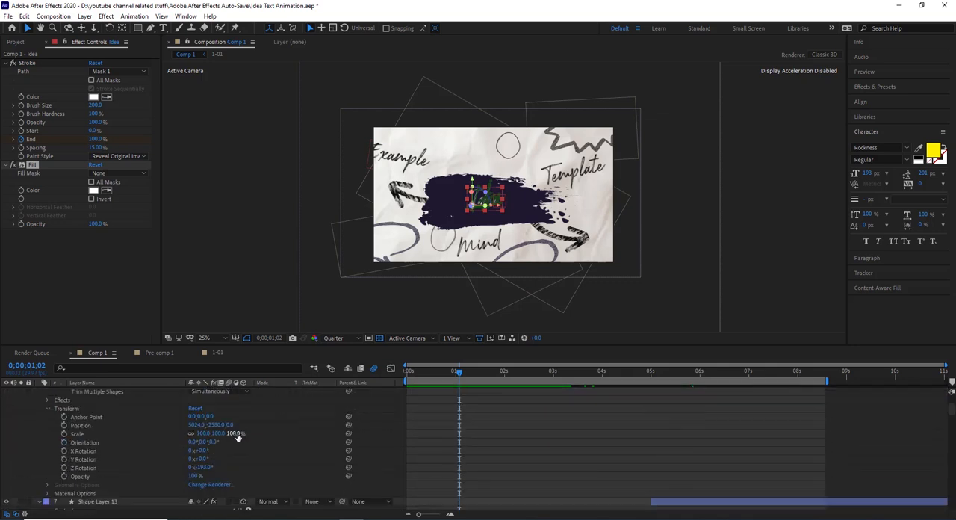
{"action": "scroll", "coordinate": [237, 436], "scroll_direction": "down", "scroll_amount": 10}
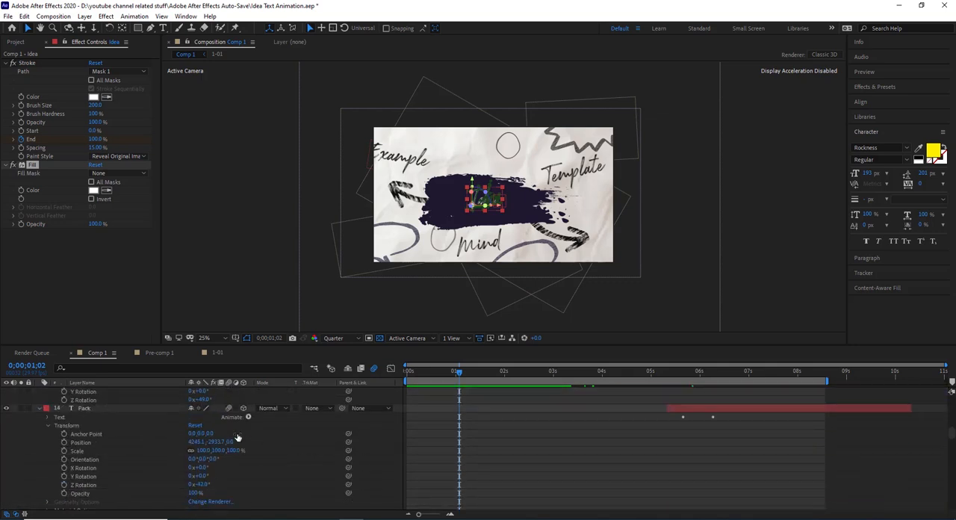
{"action": "scroll", "coordinate": [237, 437], "scroll_direction": "down", "scroll_amount": 10}
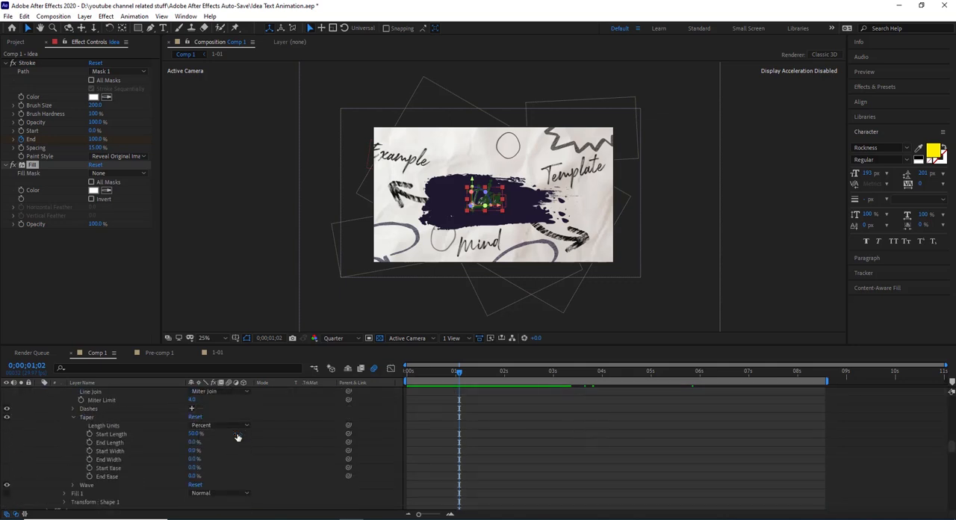
{"action": "scroll", "coordinate": [238, 437], "scroll_direction": "down", "scroll_amount": 8}
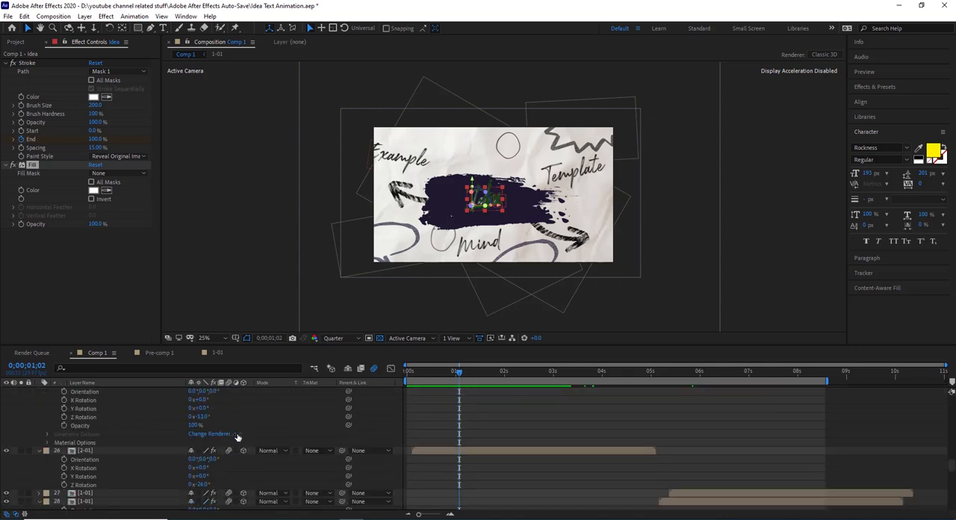
{"action": "scroll", "coordinate": [170, 470], "scroll_direction": "down", "scroll_amount": 1}
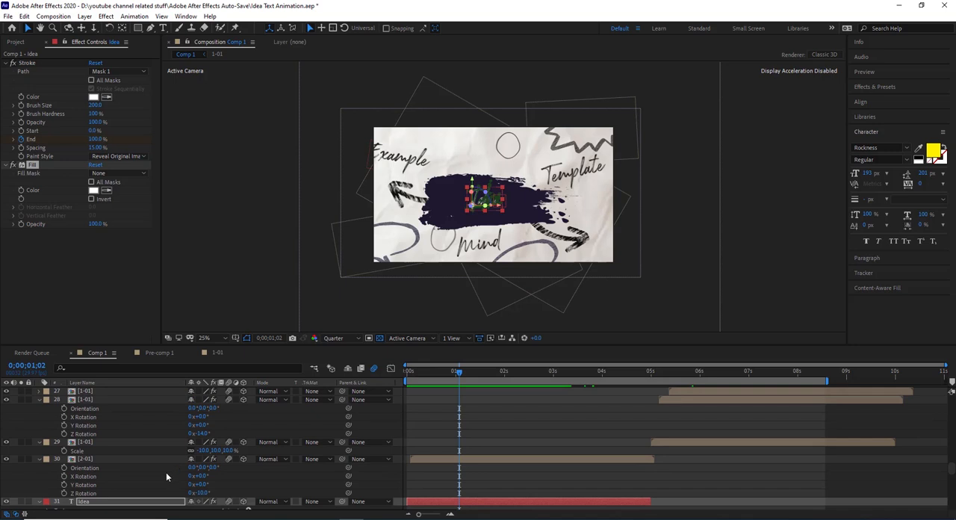
{"action": "left_click", "coordinate": [103, 458]}
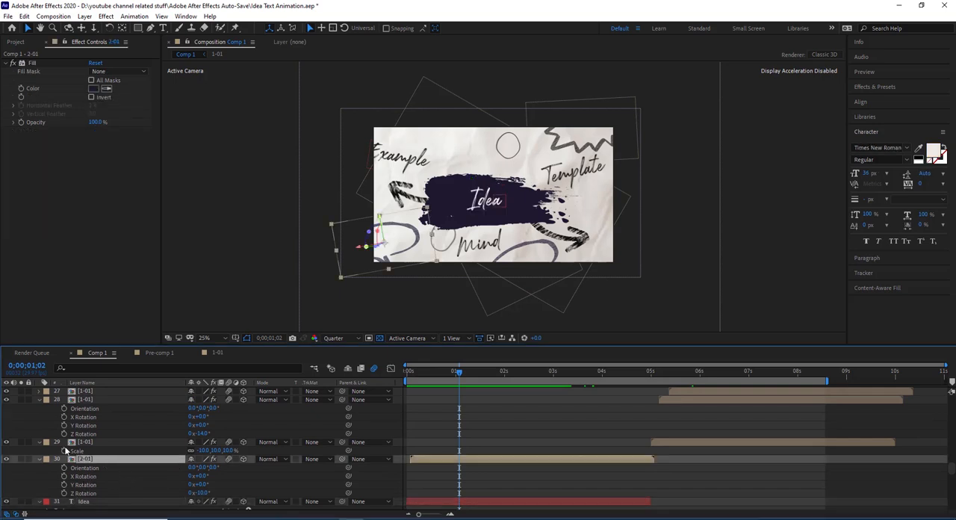
- Check the [2-01] layer in solo, open its precomp, and move to 0;00;00;12
{"action": "left_click", "coordinate": [22, 458]}
{"action": "left_click", "coordinate": [22, 458]}
{"action": "double_click", "coordinate": [140, 458]}
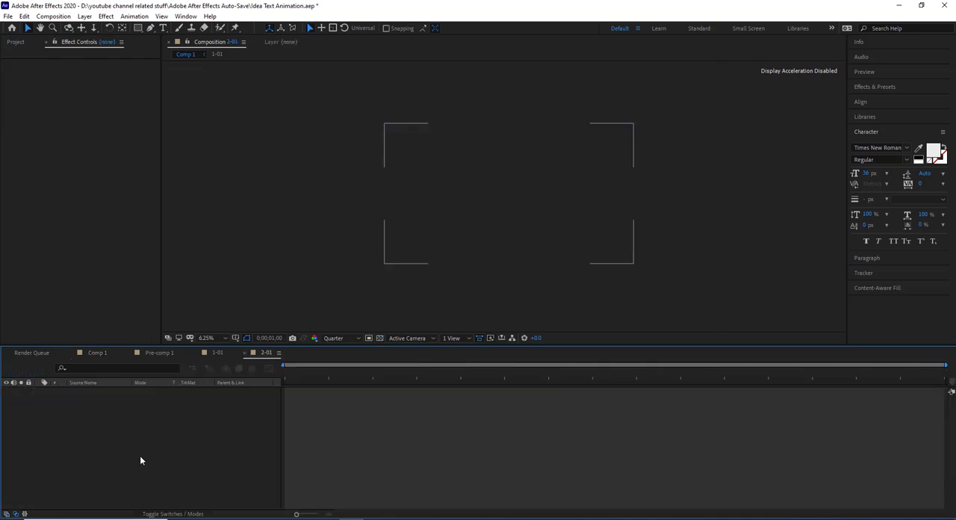
{"action": "left_click", "coordinate": [455, 373]}
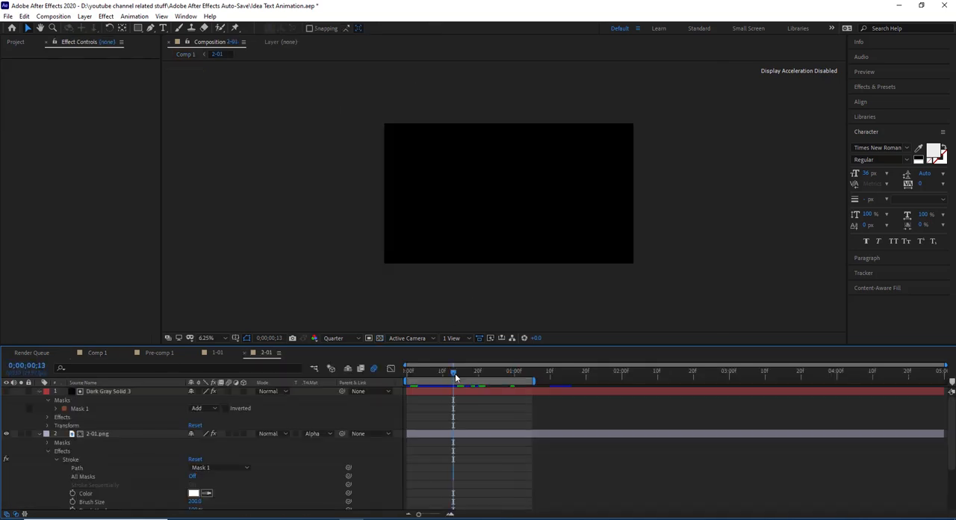
{"action": "mouse_move", "coordinate": [449, 370]}
{"action": "left_mouse_down"}
{"action": "mouse_move", "coordinate": [414, 376]}
{"action": "mouse_move", "coordinate": [449, 372]}
{"action": "left_mouse_up"}
- Show the transparency grid and compare 2-01.png with its track matte set to None and restored to Alpha
{"action": "left_click", "coordinate": [379, 338]}
{"action": "left_click", "coordinate": [323, 432]}
{"action": "left_click", "coordinate": [328, 442]}
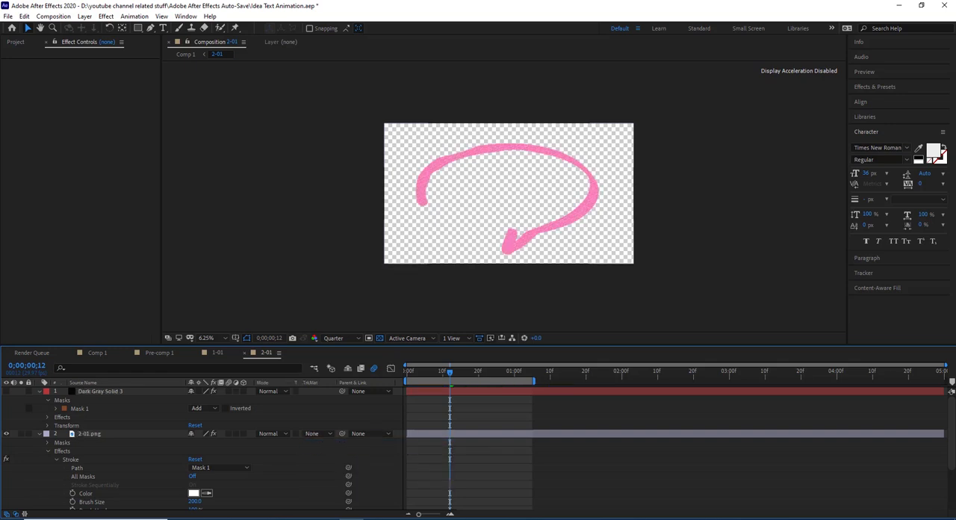
{"action": "scroll", "coordinate": [551, 229], "scroll_direction": "up", "scroll_amount": 1}
{"action": "scroll", "coordinate": [548, 236], "scroll_direction": "down", "scroll_amount": 1}
{"action": "left_click", "coordinate": [119, 431]}
{"action": "left_click", "coordinate": [248, 338]}
{"action": "left_click", "coordinate": [318, 435]}
{"action": "left_click", "coordinate": [351, 458]}
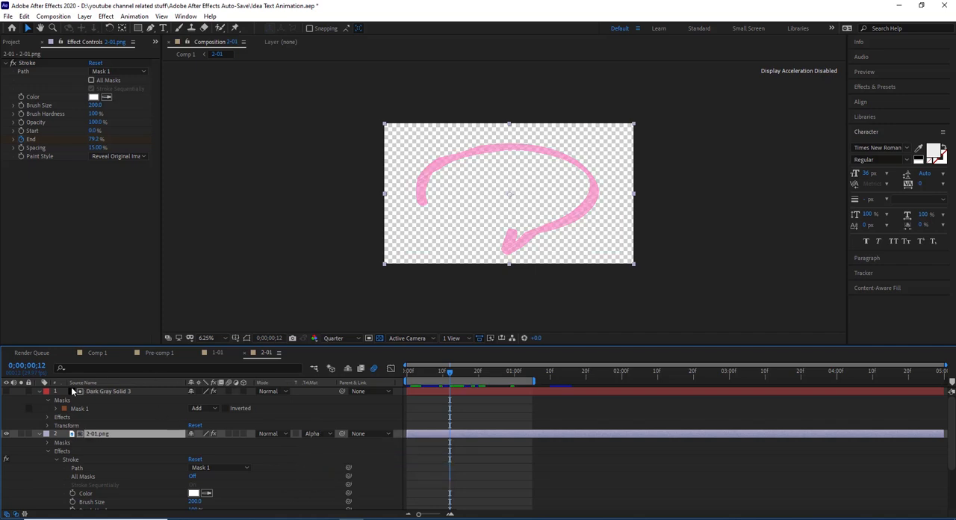
- Return to Comp 1 and look through its text, precomp and brush layers down to Camera 1 and Null 1
{"action": "left_click", "coordinate": [98, 352]}
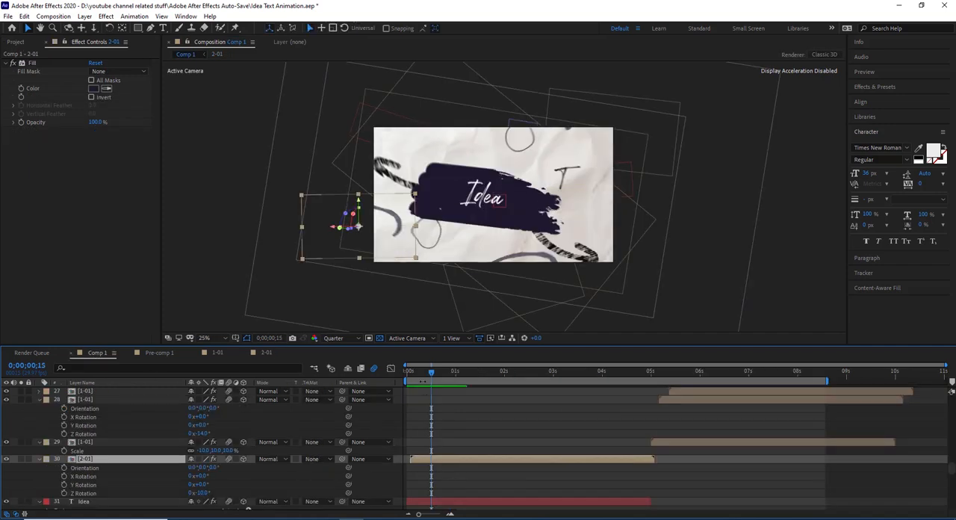
{"action": "scroll", "coordinate": [95, 440], "scroll_direction": "down", "scroll_amount": 5}
{"action": "scroll", "coordinate": [95, 440], "scroll_direction": "up", "scroll_amount": 10}
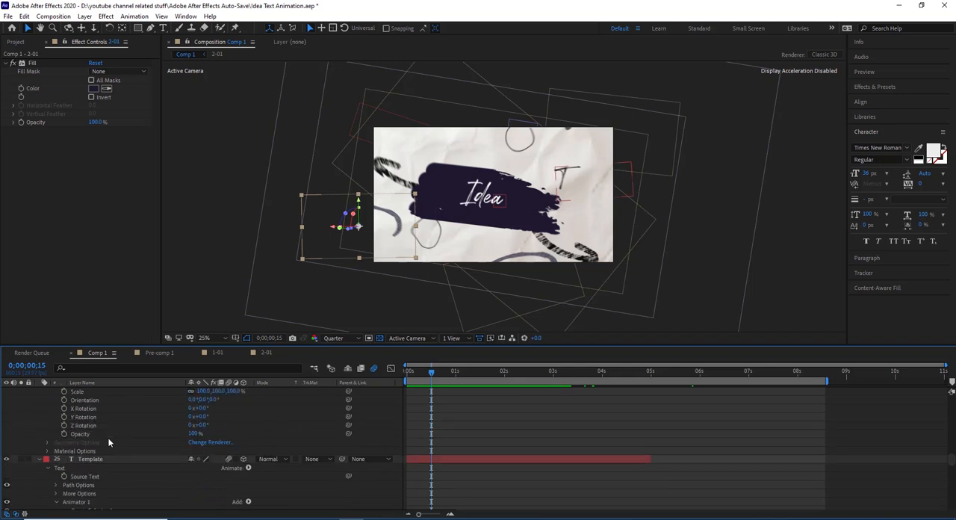
{"action": "scroll", "coordinate": [108, 442], "scroll_direction": "up", "scroll_amount": 10}
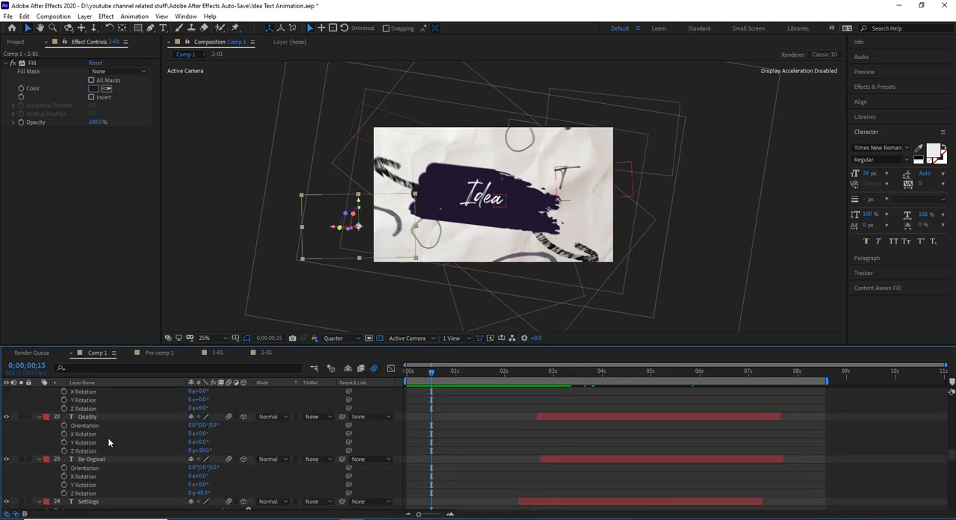
{"action": "scroll", "coordinate": [108, 442], "scroll_direction": "down", "scroll_amount": 10}
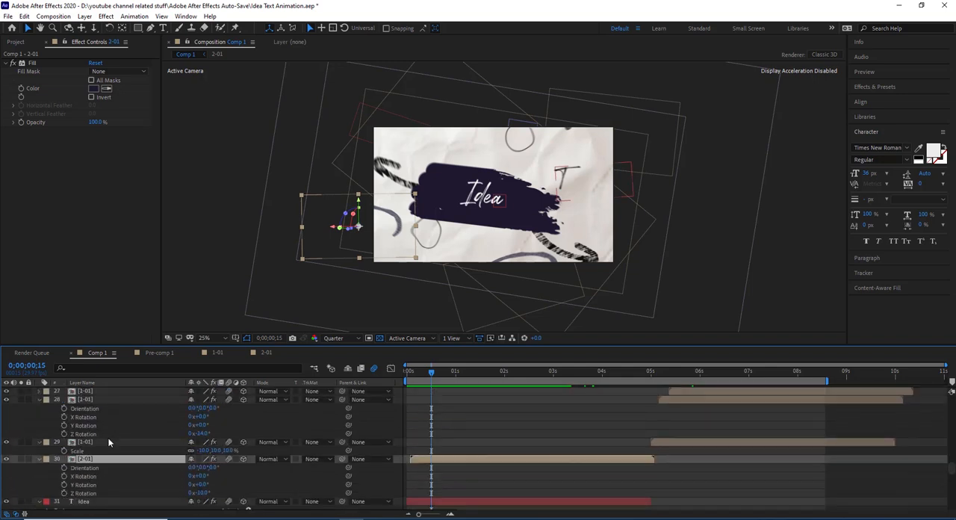
{"action": "scroll", "coordinate": [109, 442], "scroll_direction": "down", "scroll_amount": 10}
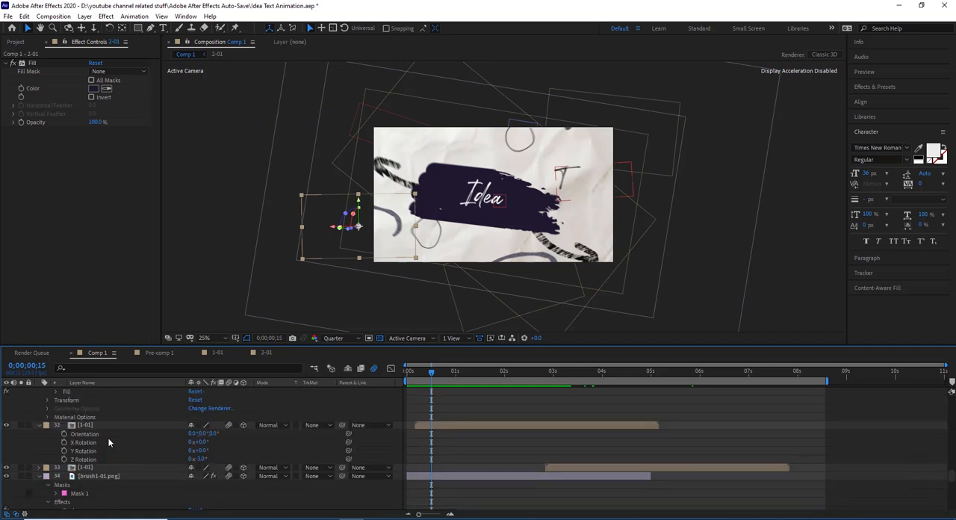
{"action": "scroll", "coordinate": [108, 442], "scroll_direction": "down", "scroll_amount": 5}
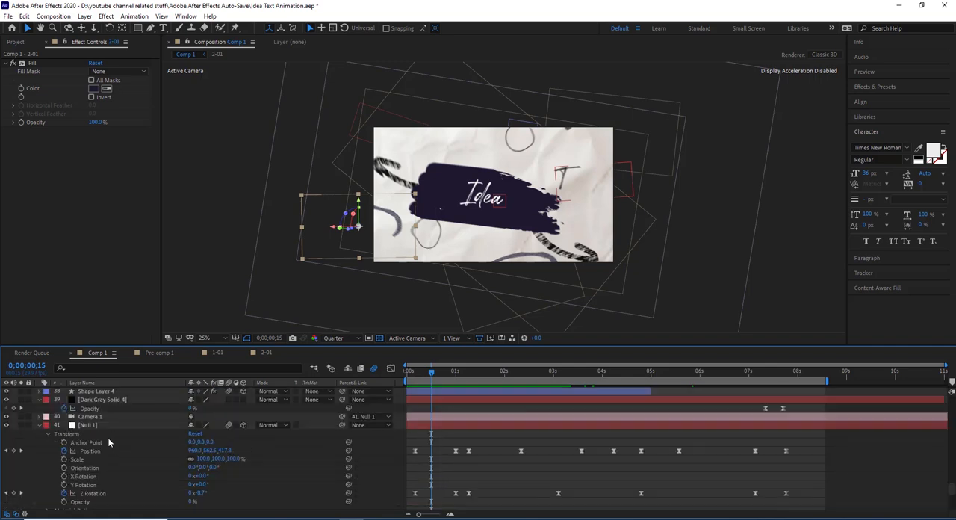
- Select Null 1 and examine its Position keyframes by scrubbing between 0;00;00;26 and 0;00;01;07
{"action": "left_click", "coordinate": [98, 427]}
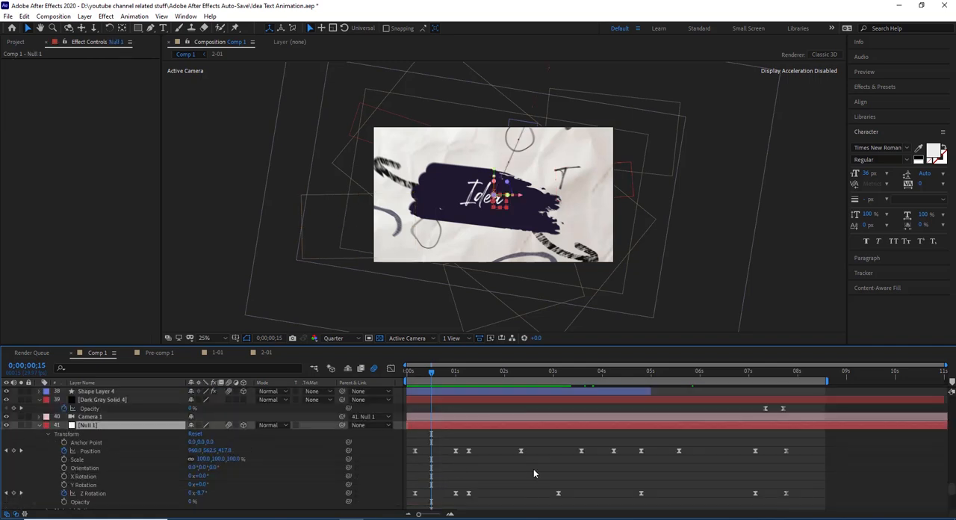
{"action": "left_click", "coordinate": [450, 376]}
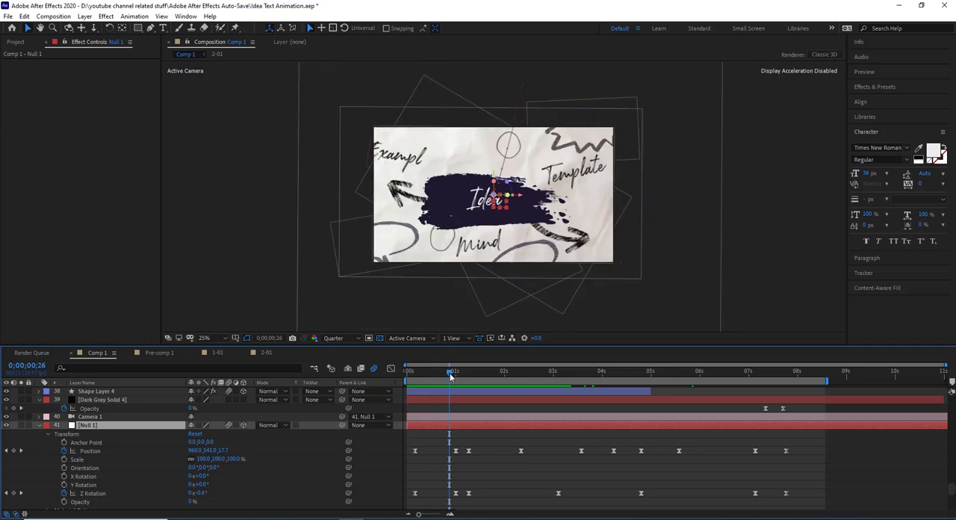
{"action": "left_click_drag", "start_coordinate": [450, 374], "coordinate": [455, 368]}
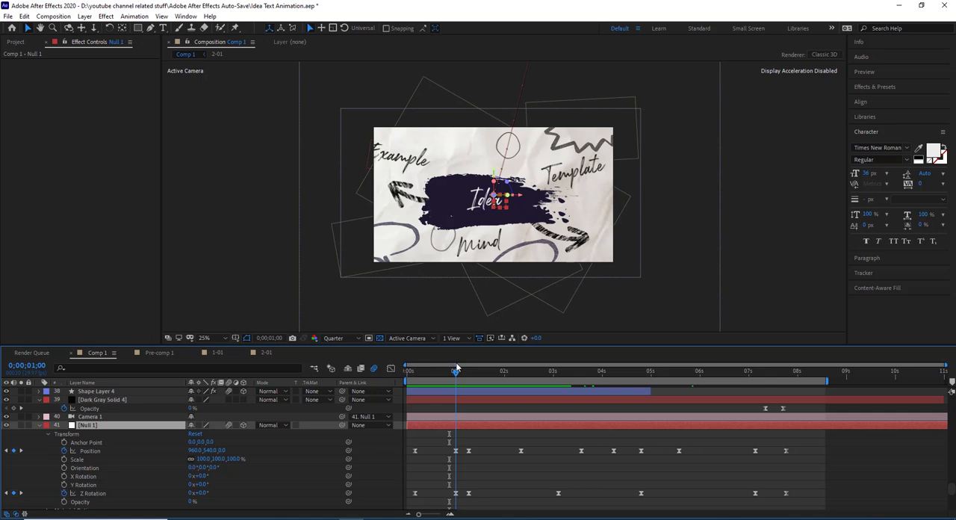
{"action": "left_click", "coordinate": [80, 453]}
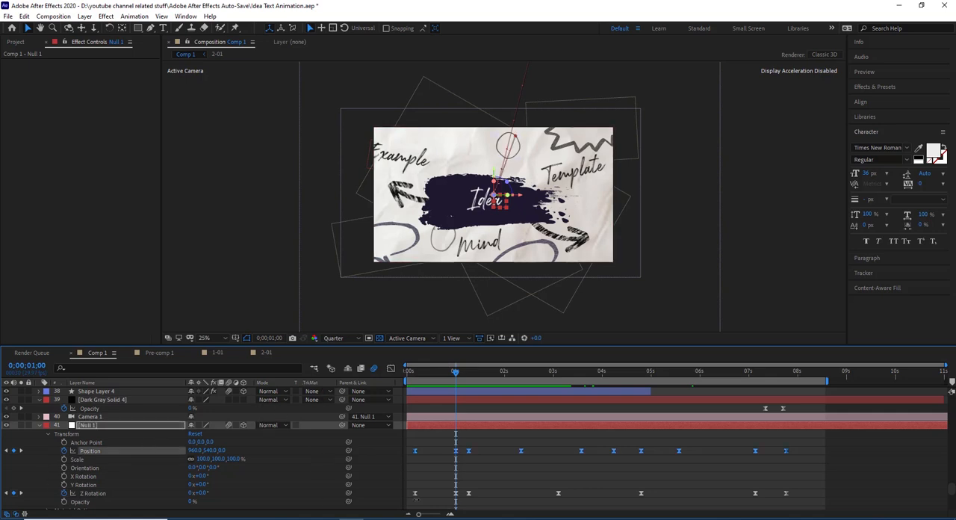
{"action": "left_click", "coordinate": [463, 370]}
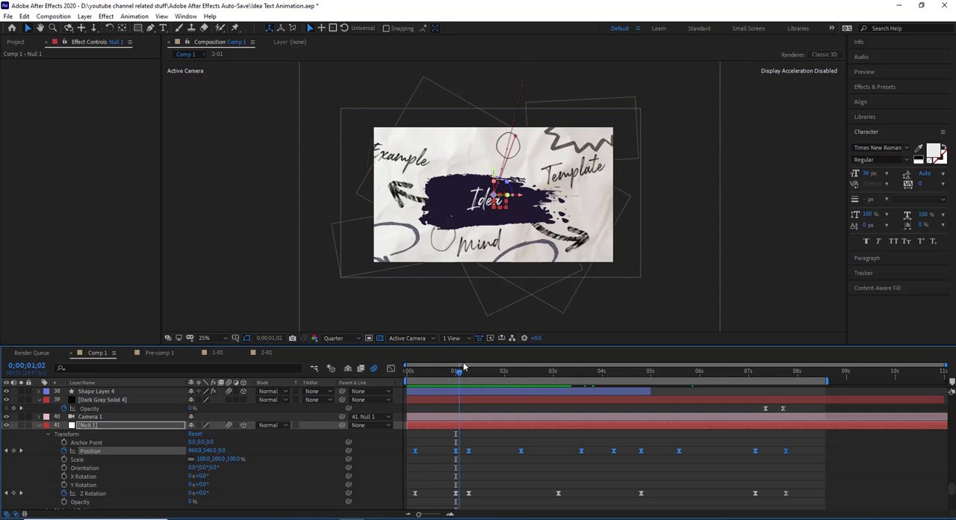
{"action": "left_click_drag", "start_coordinate": [465, 365], "coordinate": [465, 366]}
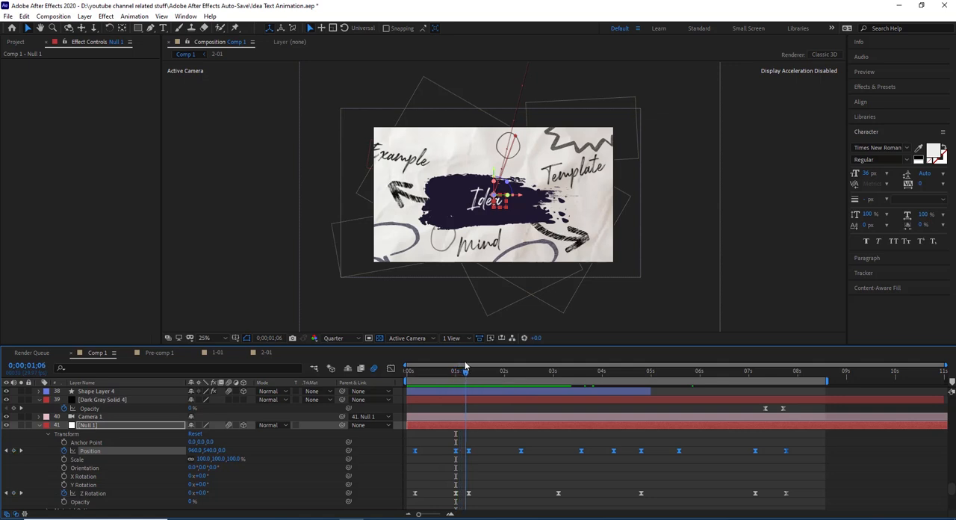
{"action": "left_click", "coordinate": [467, 366]}
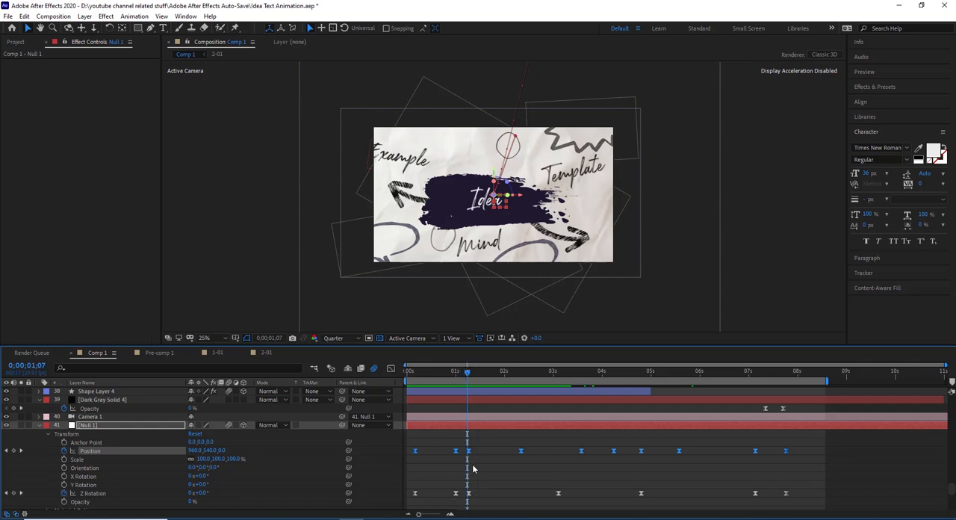
- Follow Null 1's camera move from 0;00;01;07 to its Position keyframe at 0;00;02;10
{"action": "left_click_drag", "start_coordinate": [467, 371], "coordinate": [495, 373]}
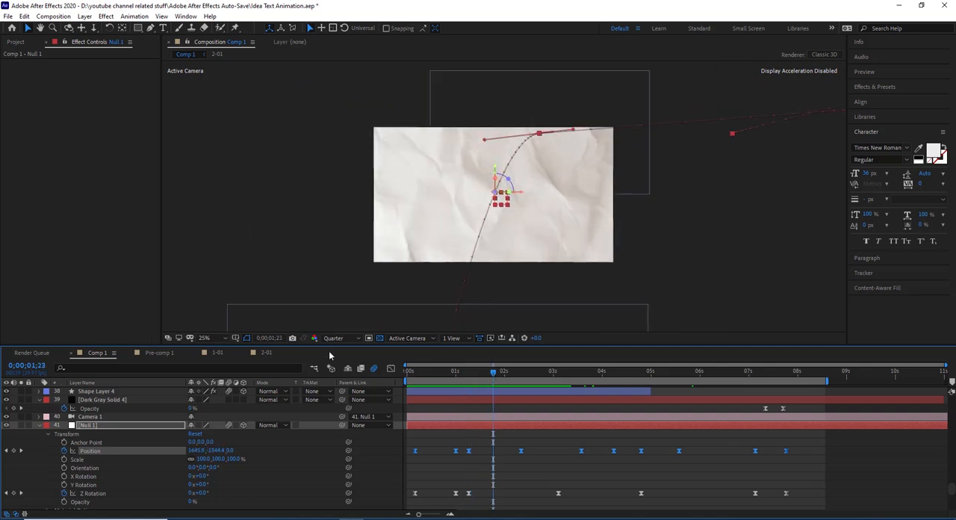
{"action": "left_click", "coordinate": [510, 376]}
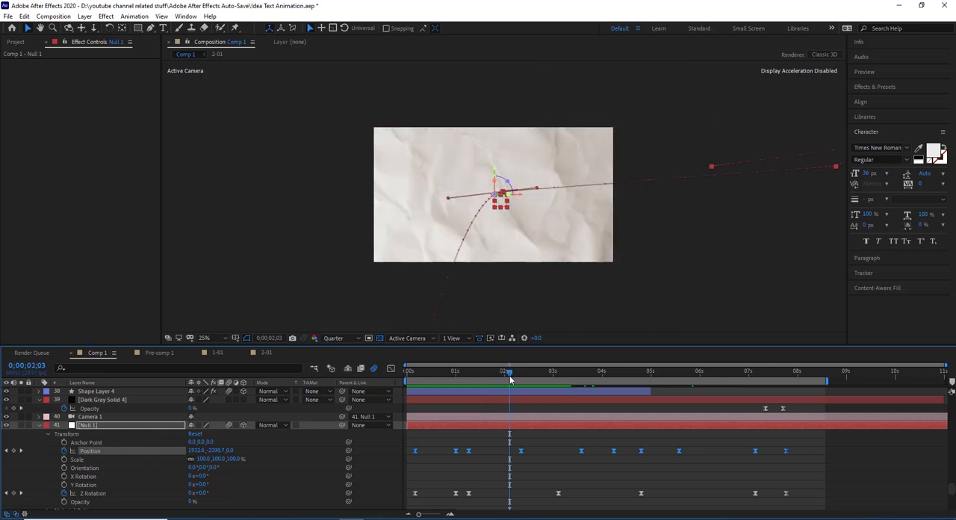
{"action": "left_click_drag", "start_coordinate": [511, 371], "coordinate": [521, 362]}
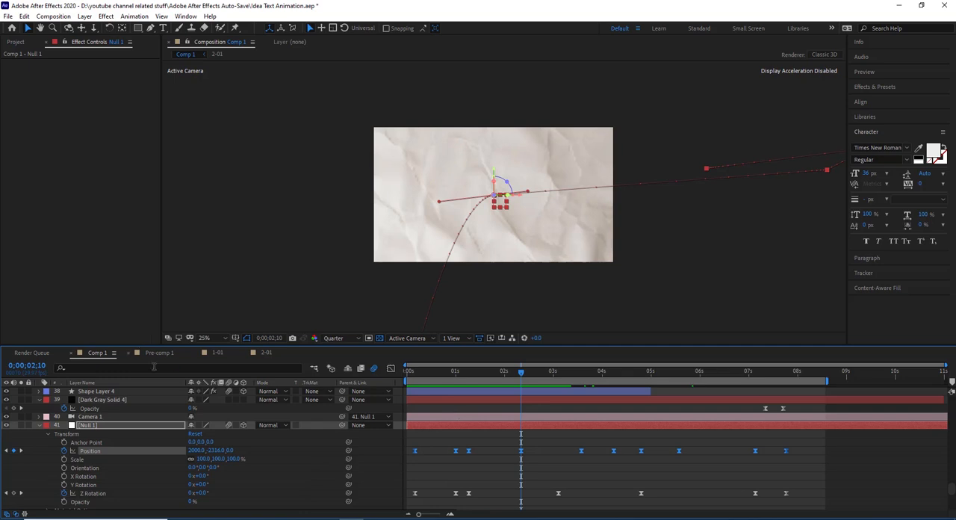
- Preview Comp 1 from 0;00;00;15 to review the camera move, and park the playhead at 0;00;02;25
{"action": "left_click", "coordinate": [432, 378]}
{"action": "left_click", "coordinate": [880, 71]}
{"action": "left_click", "coordinate": [898, 86]}
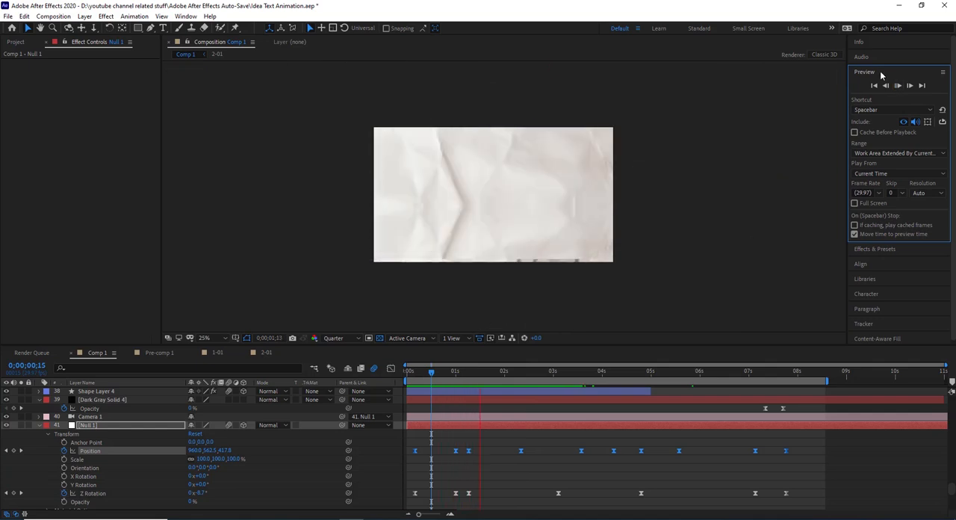
{"action": "left_click", "coordinate": [880, 70]}
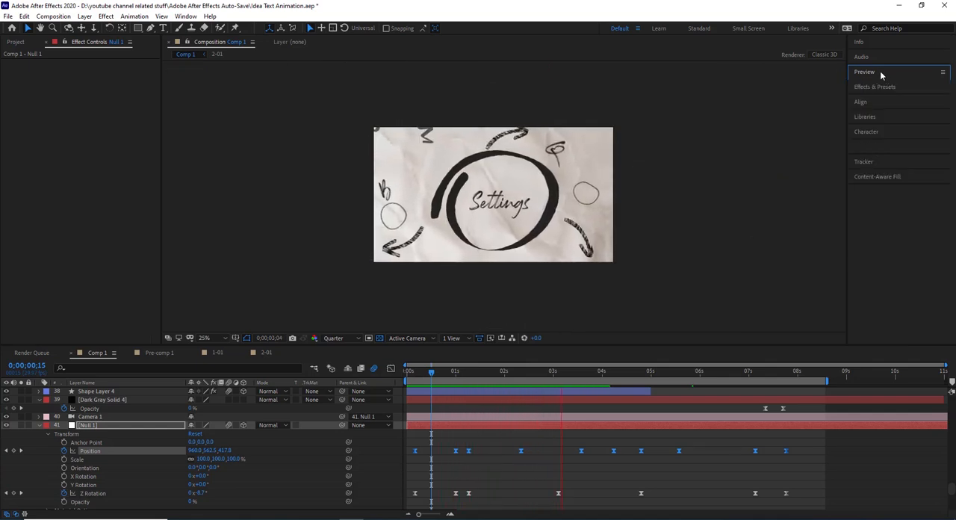
{"action": "left_click", "coordinate": [572, 371]}
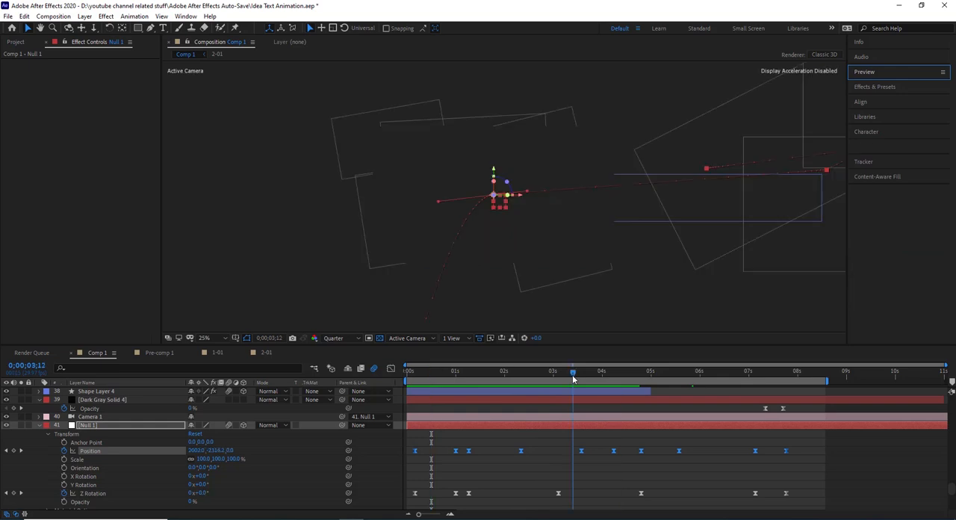
{"action": "left_click_drag", "start_coordinate": [558, 381], "coordinate": [544, 385]}
- Find the Pre-comp 1 layers below Null 1 and show the Roughen Edges and Stroke effects of one of them
{"action": "scroll", "coordinate": [224, 445], "scroll_direction": "down", "scroll_amount": 7}
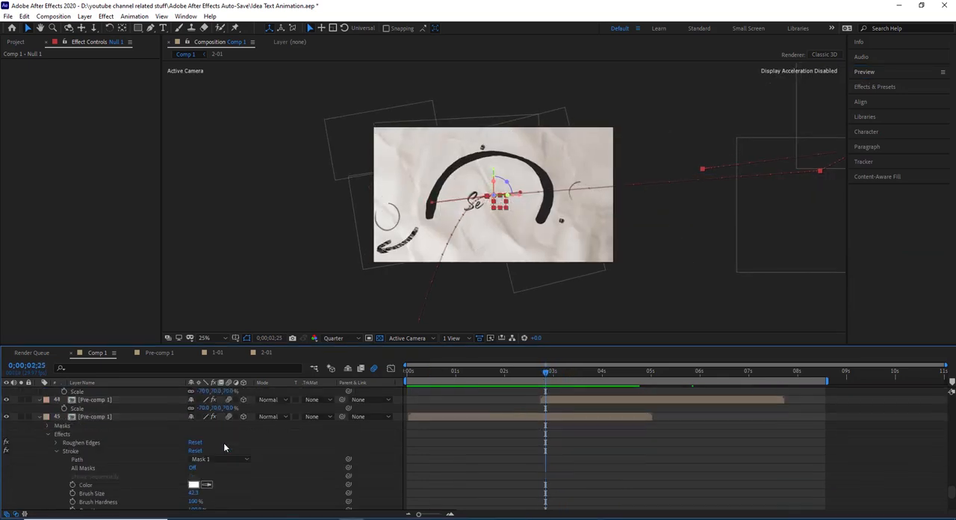
{"action": "scroll", "coordinate": [57, 480], "scroll_direction": "down", "scroll_amount": 7}
{"action": "scroll", "coordinate": [58, 476], "scroll_direction": "down", "scroll_amount": 3}
{"action": "scroll", "coordinate": [88, 424], "scroll_direction": "down", "scroll_amount": 6}
{"action": "scroll", "coordinate": [88, 422], "scroll_direction": "down", "scroll_amount": 5}
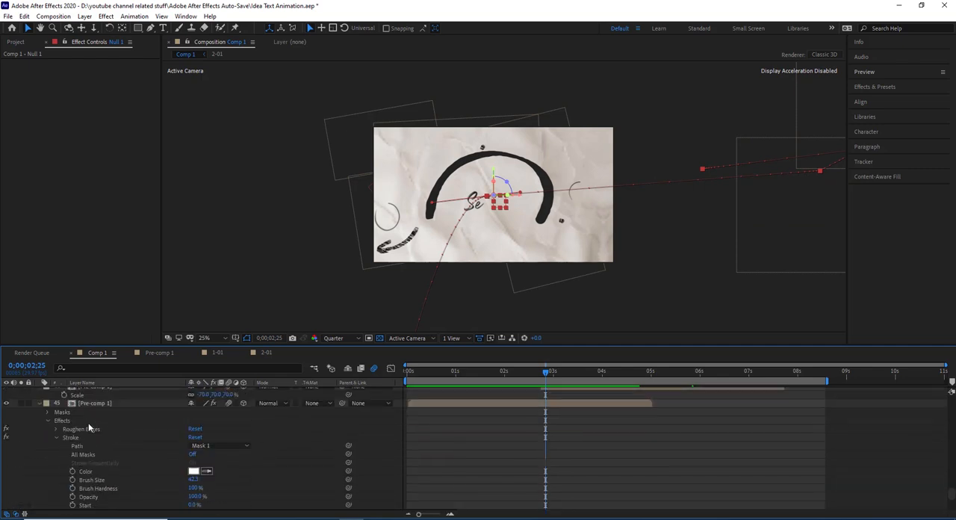
{"action": "left_click", "coordinate": [87, 446]}
- Inspect Shape Layer 7's Turbulent Displace effect with the layer soloed in a closer view, and turn solo off
{"action": "scroll", "coordinate": [88, 446], "scroll_direction": "up", "scroll_amount": 12}
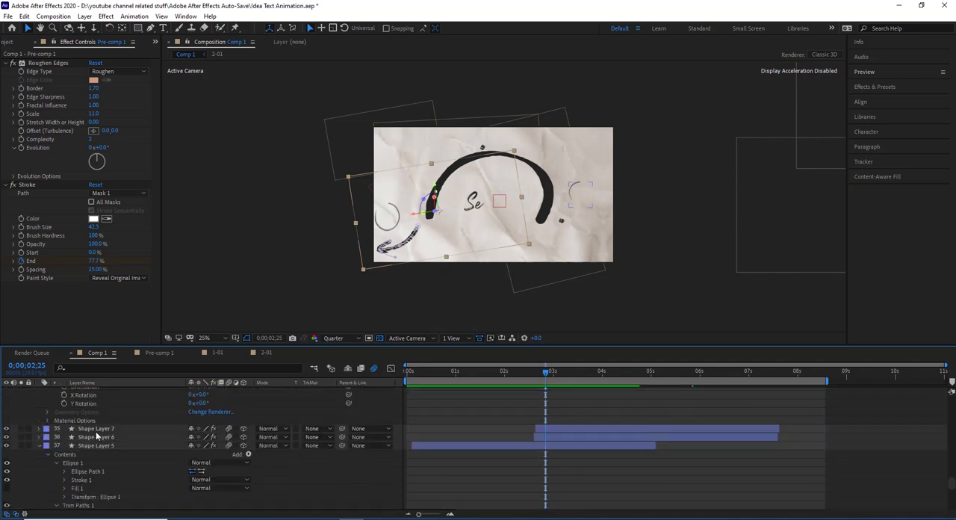
{"action": "left_click", "coordinate": [96, 431]}
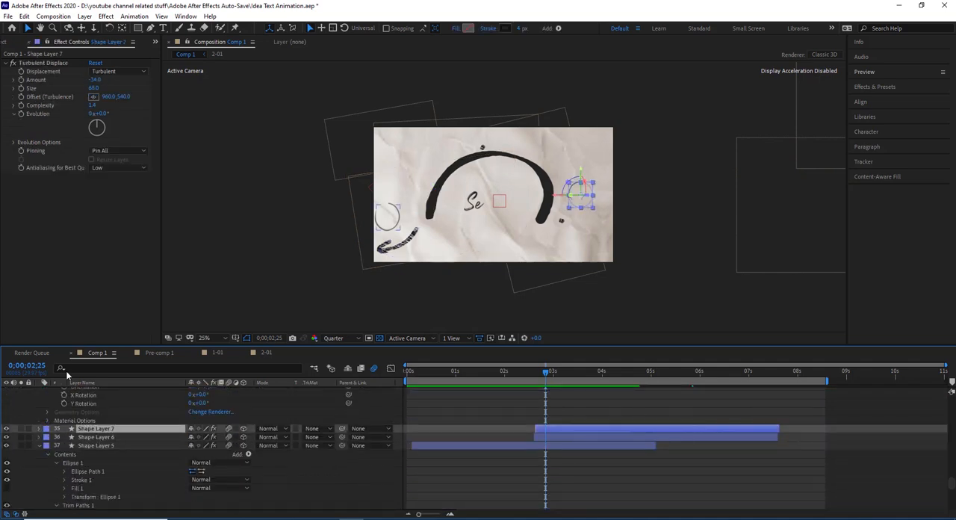
{"action": "left_click", "coordinate": [22, 428]}
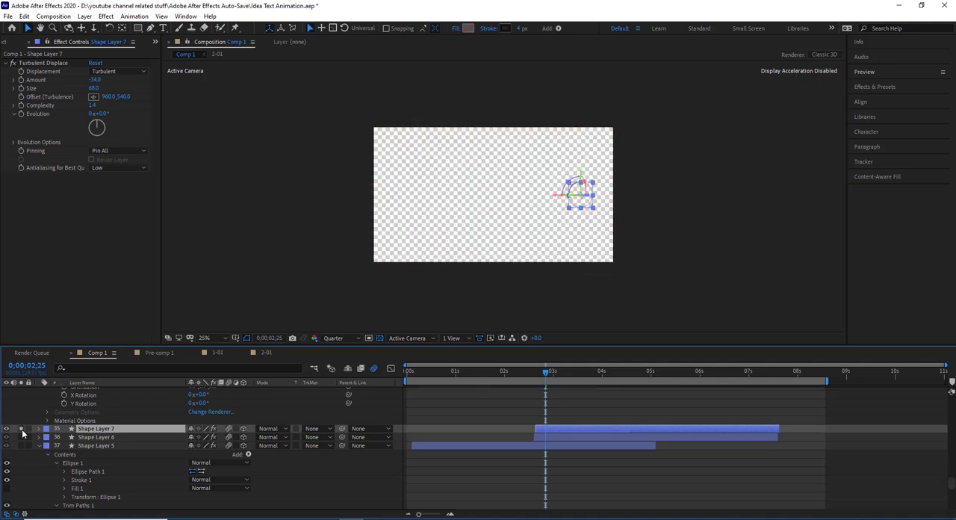
{"action": "left_click", "coordinate": [21, 428]}
{"action": "left_click", "coordinate": [22, 428]}
{"action": "scroll", "coordinate": [616, 219], "scroll_direction": "up", "scroll_amount": 3}
{"action": "scroll", "coordinate": [616, 219], "scroll_direction": "down", "scroll_amount": 1}
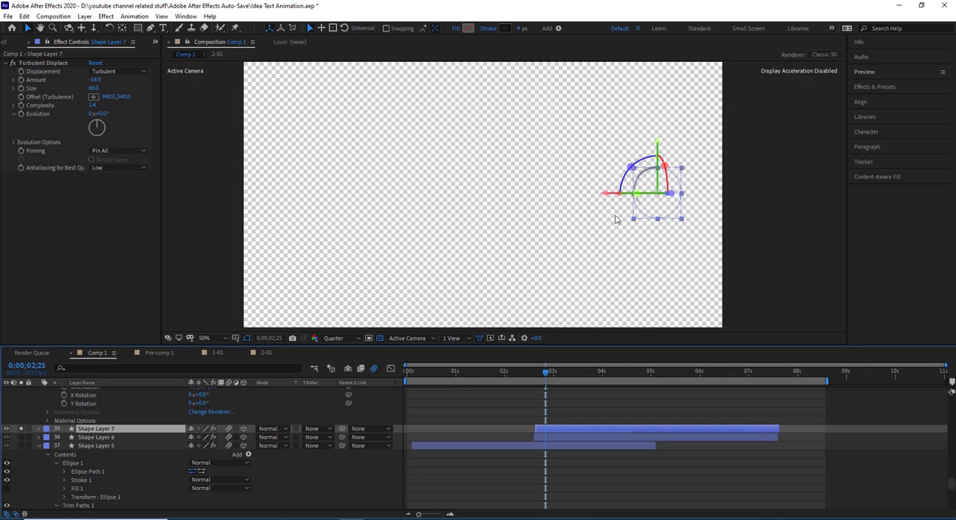
{"action": "left_click", "coordinate": [13, 63]}
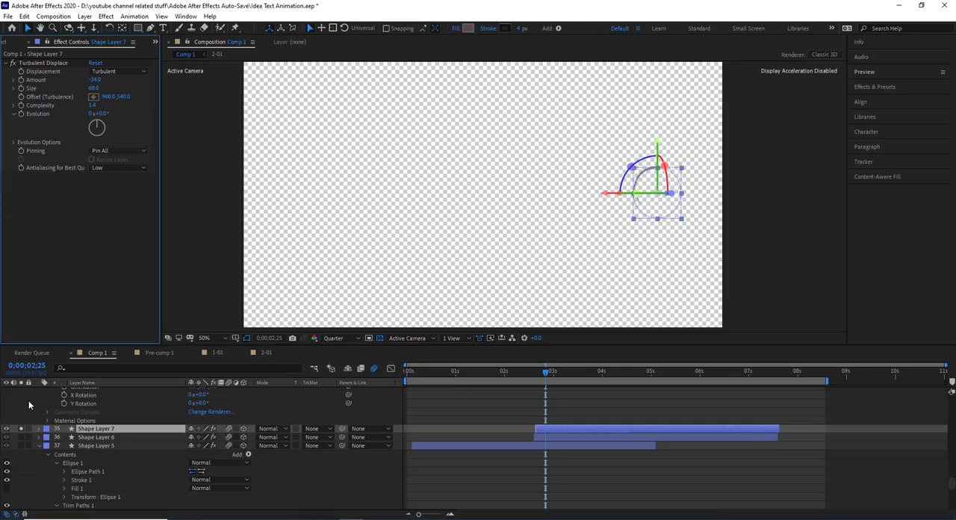
{"action": "left_click", "coordinate": [24, 438]}
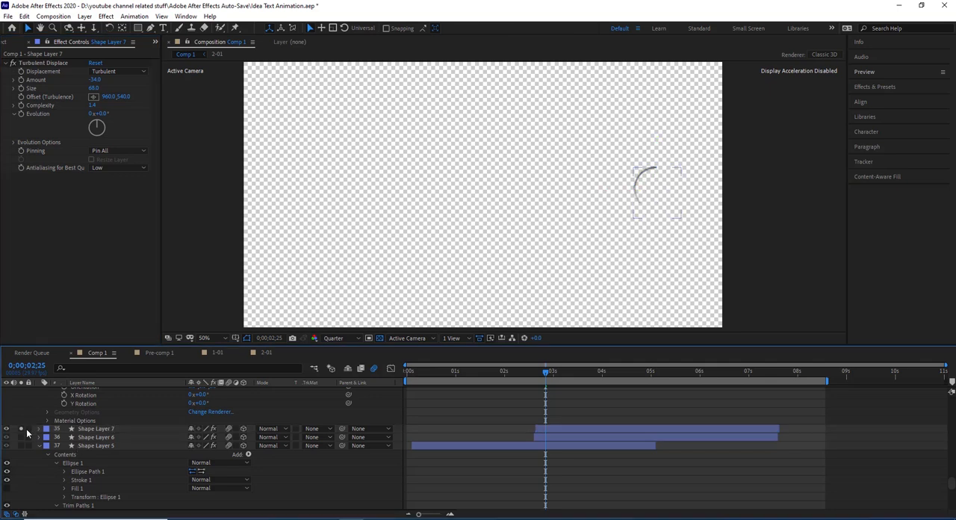
{"action": "left_click", "coordinate": [21, 428]}
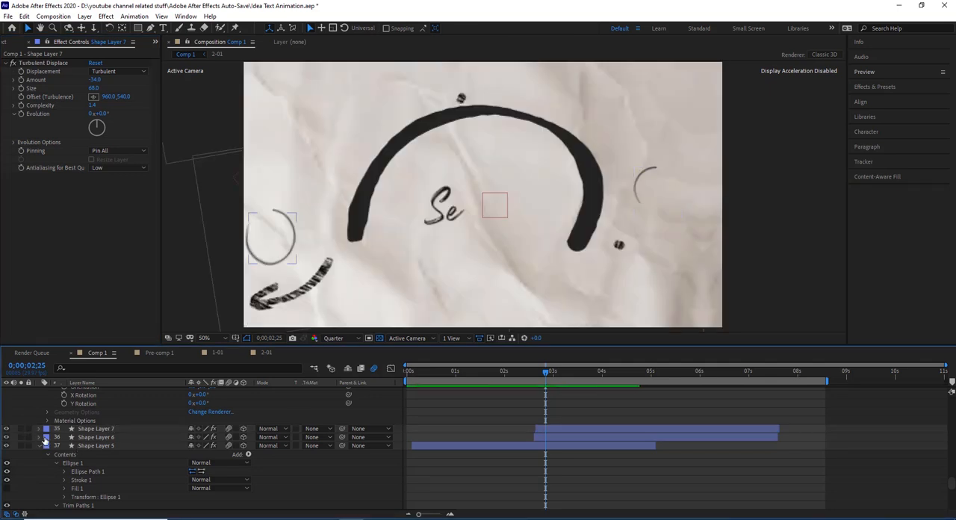
- Select the [1-01] layer just above brush1-01.png, check it in solo, and move to 0;00;03;09
{"action": "scroll", "coordinate": [154, 433], "scroll_direction": "up", "scroll_amount": 6}
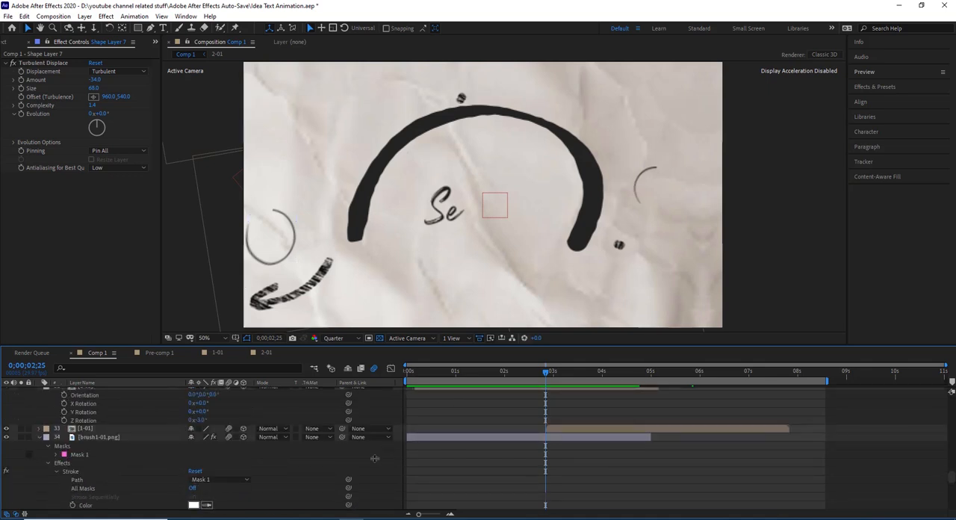
{"action": "left_click", "coordinate": [110, 427]}
{"action": "left_click_drag", "start_coordinate": [544, 117], "coordinate": [561, 189]}
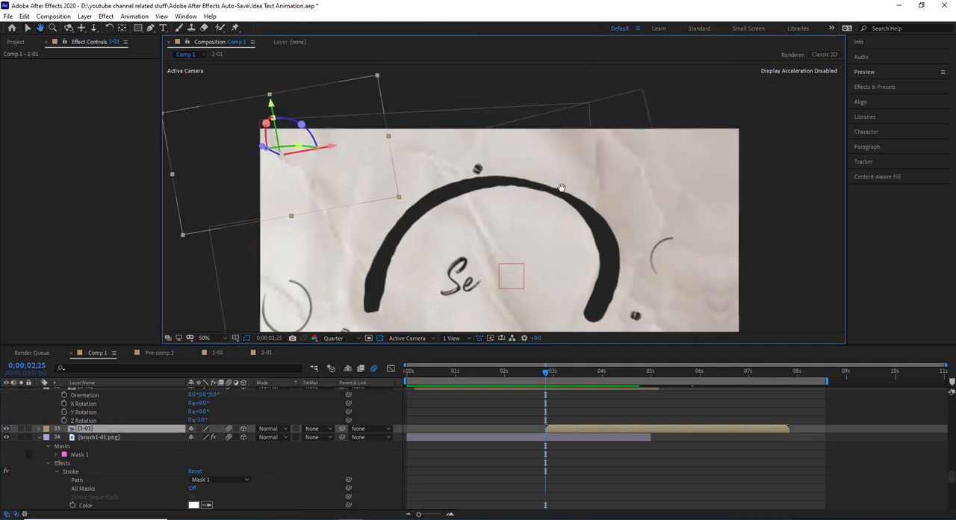
{"action": "left_click", "coordinate": [20, 428]}
{"action": "left_click", "coordinate": [20, 429]}
{"action": "left_click", "coordinate": [567, 378]}
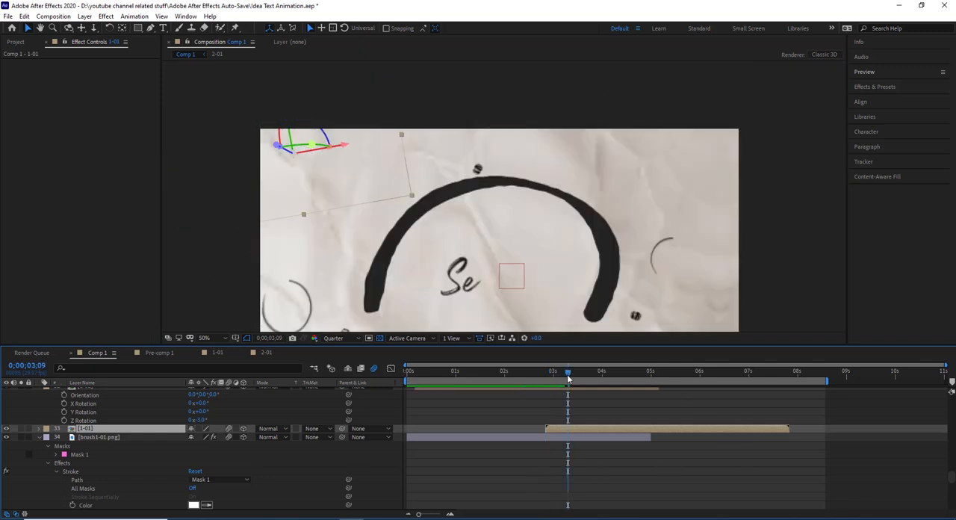
- Check the [1-01] layer above brush1-01.png in solo, turn solo off, and select the [1-01] layer above it with the whole composition in view
{"action": "left_click", "coordinate": [22, 428]}
{"action": "left_click", "coordinate": [22, 428]}
{"action": "left_click", "coordinate": [22, 429]}
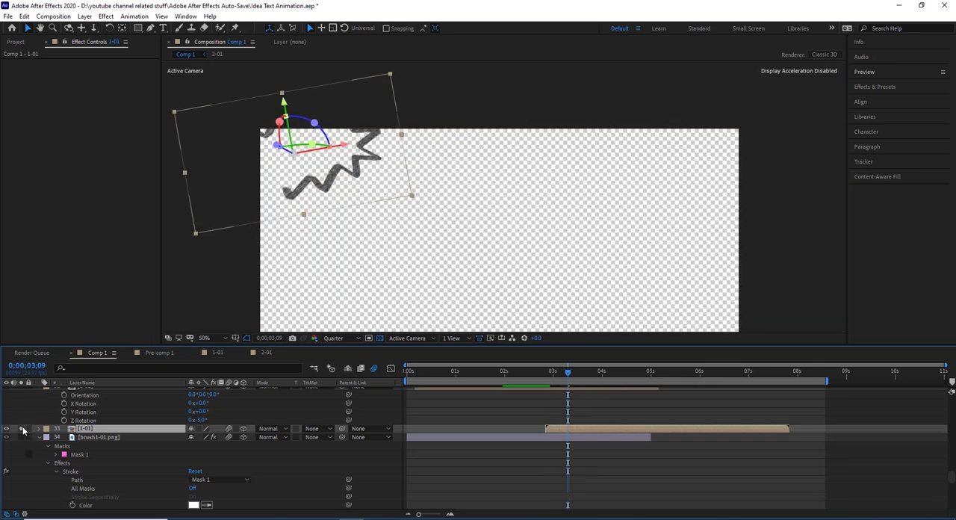
{"action": "left_click", "coordinate": [22, 428]}
{"action": "scroll", "coordinate": [134, 431], "scroll_direction": "up", "scroll_amount": 3}
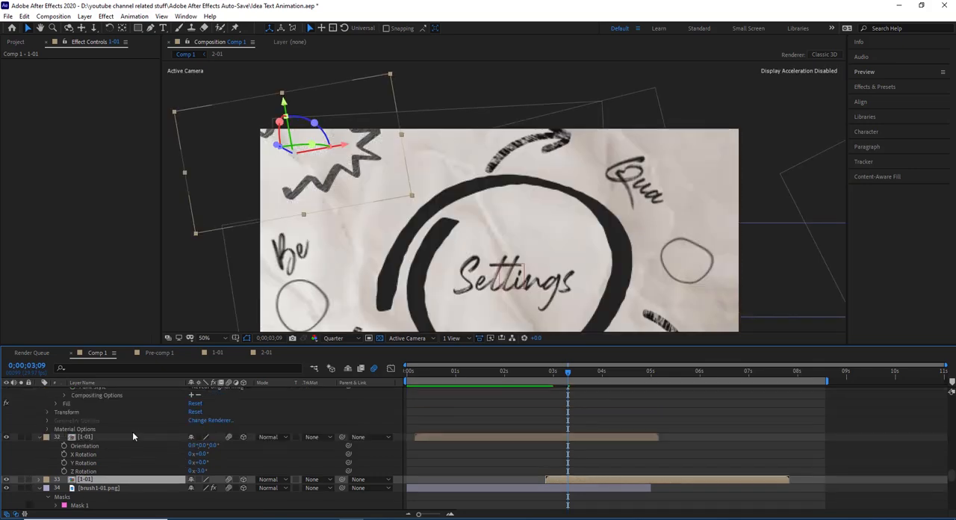
{"action": "left_click", "coordinate": [90, 438]}
{"action": "scroll", "coordinate": [552, 244], "scroll_direction": "down", "scroll_amount": 2}
{"action": "left_click_drag", "start_coordinate": [551, 240], "coordinate": [539, 210]}
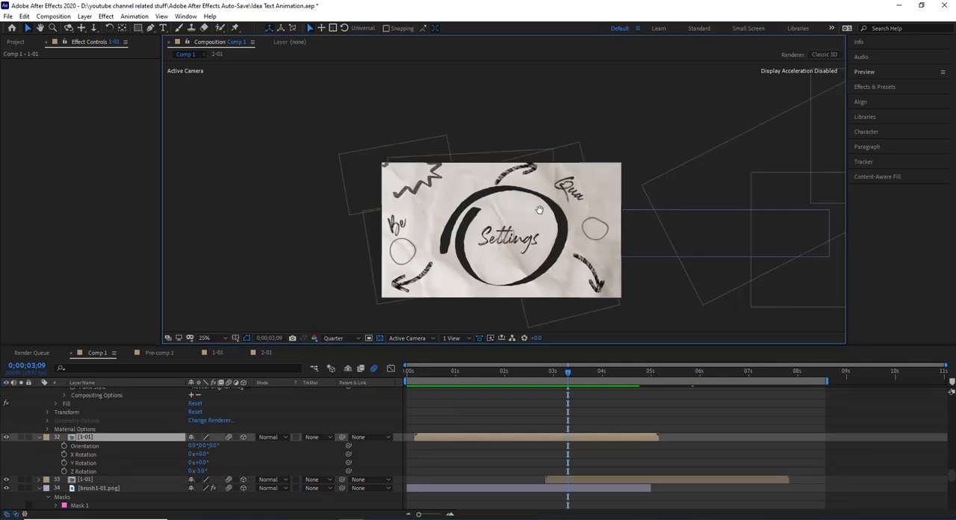
- Show the effects of the Idea text layer and of the [2-01] and [1-01] layers directly above it
{"action": "scroll", "coordinate": [95, 435], "scroll_direction": "up", "scroll_amount": 9}
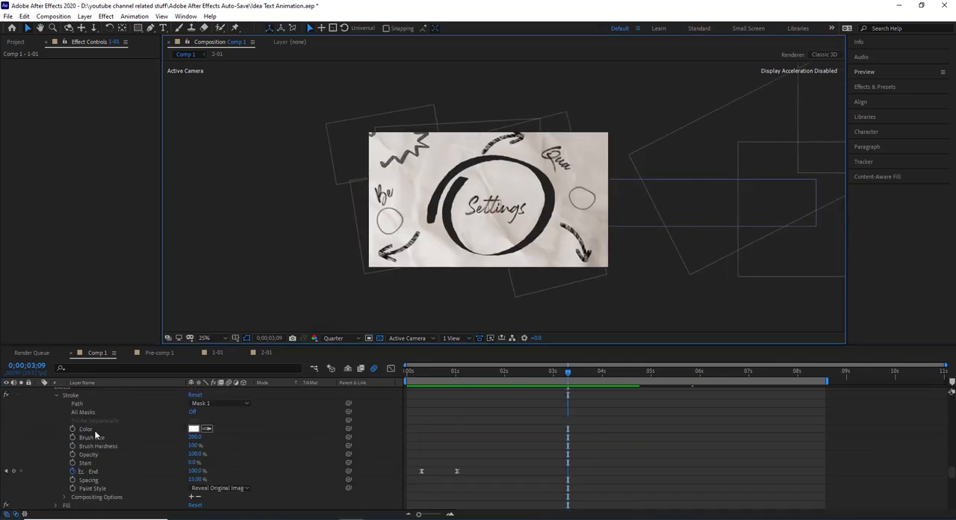
{"action": "left_click", "coordinate": [86, 412]}
{"action": "scroll", "coordinate": [96, 430], "scroll_direction": "up", "scroll_amount": 4}
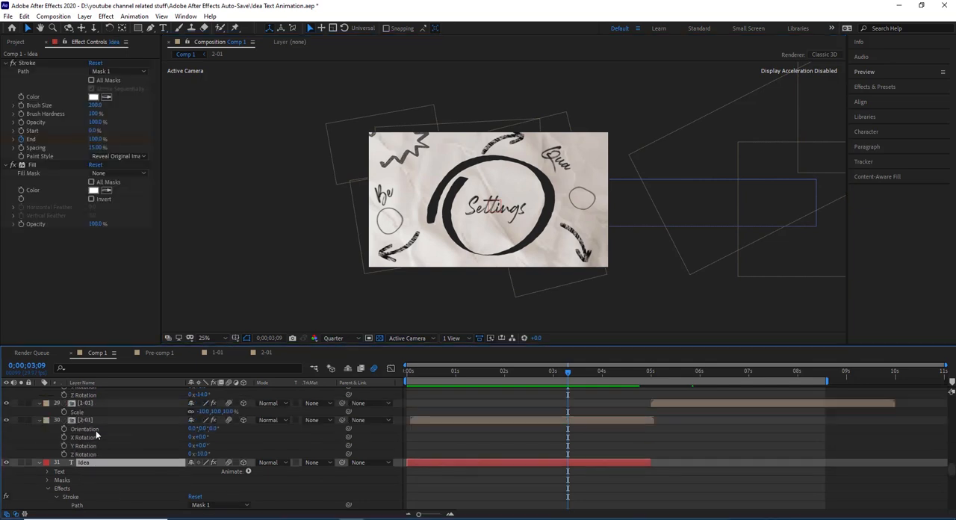
{"action": "left_click", "coordinate": [92, 444]}
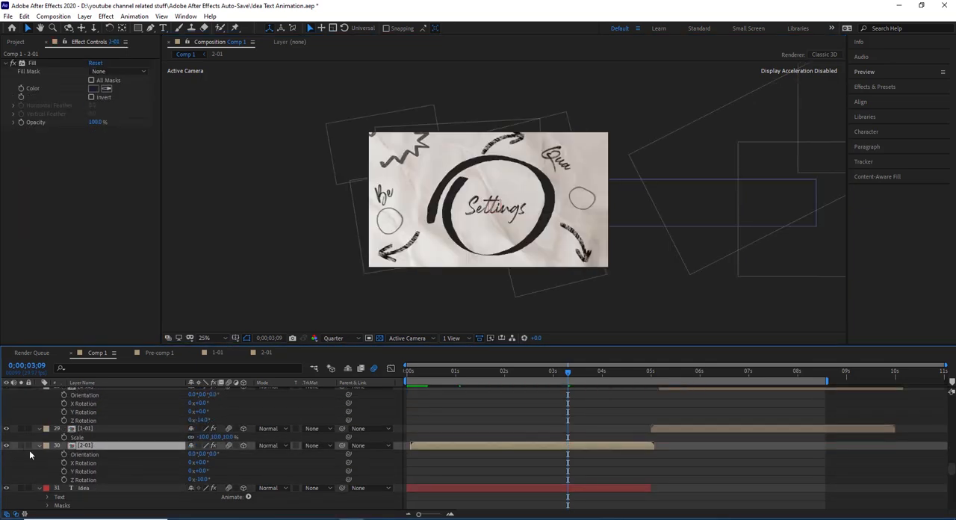
{"action": "left_click", "coordinate": [76, 427]}
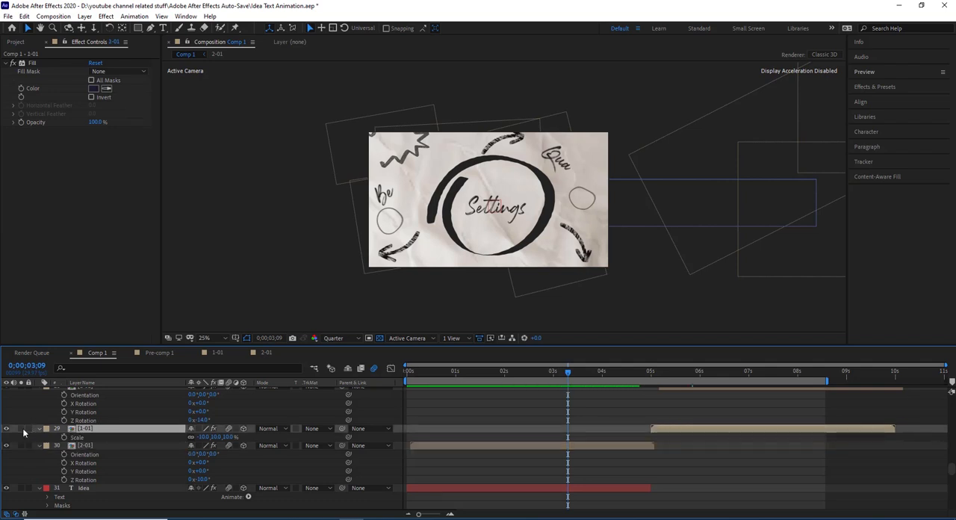
- Go through [1-01] layers 28 and 27, and check the [2-01] layer 26 above them in solo
{"action": "scroll", "coordinate": [23, 428], "scroll_direction": "up", "scroll_amount": 3}
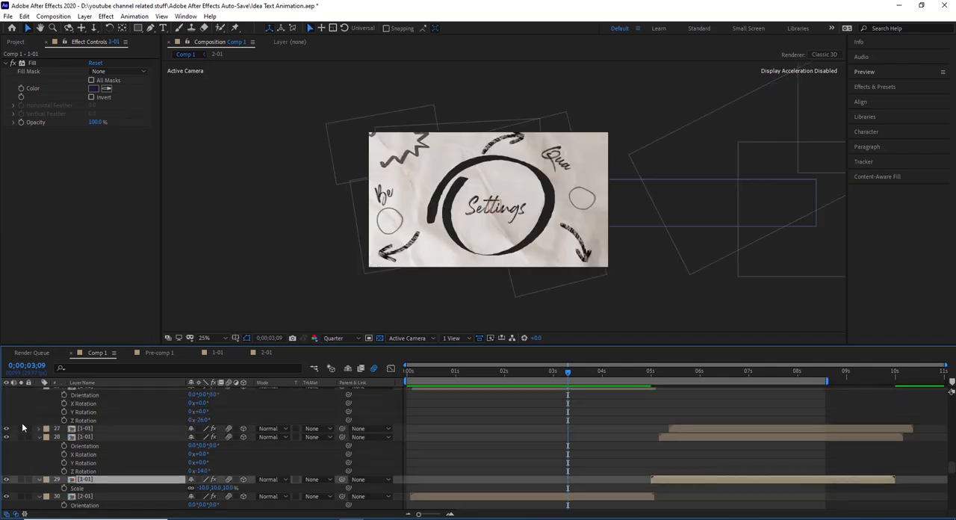
{"action": "left_click", "coordinate": [95, 439]}
{"action": "left_click", "coordinate": [94, 429]}
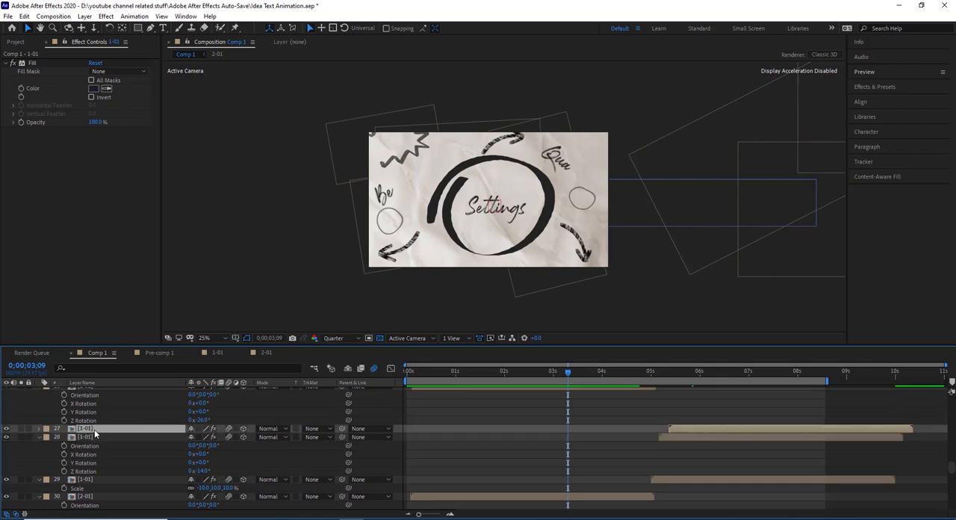
{"action": "scroll", "coordinate": [94, 429], "scroll_direction": "up", "scroll_amount": 3}
{"action": "left_click", "coordinate": [88, 463]}
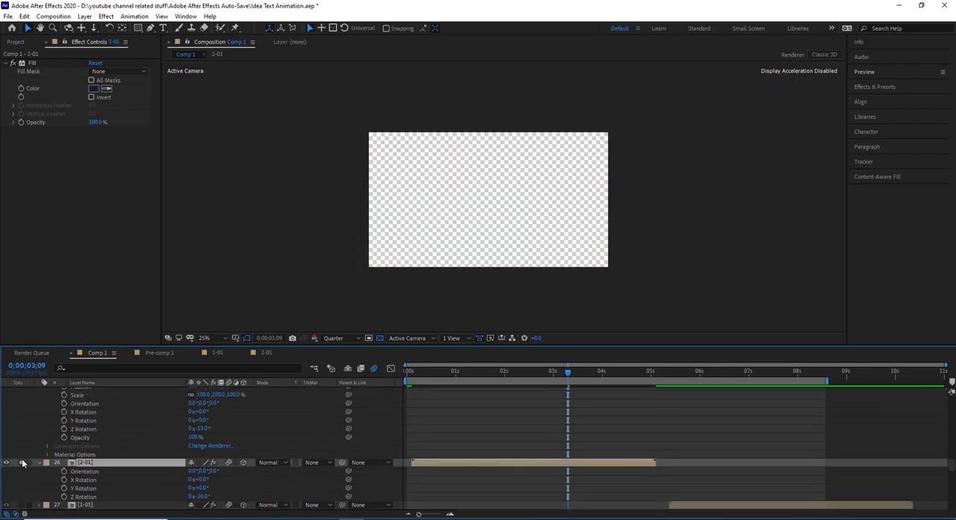
{"action": "scroll", "coordinate": [58, 443], "scroll_direction": "up", "scroll_amount": 5}
- Select the Template text layer and the Settings text layer above it
{"action": "scroll", "coordinate": [91, 442], "scroll_direction": "up", "scroll_amount": 2}
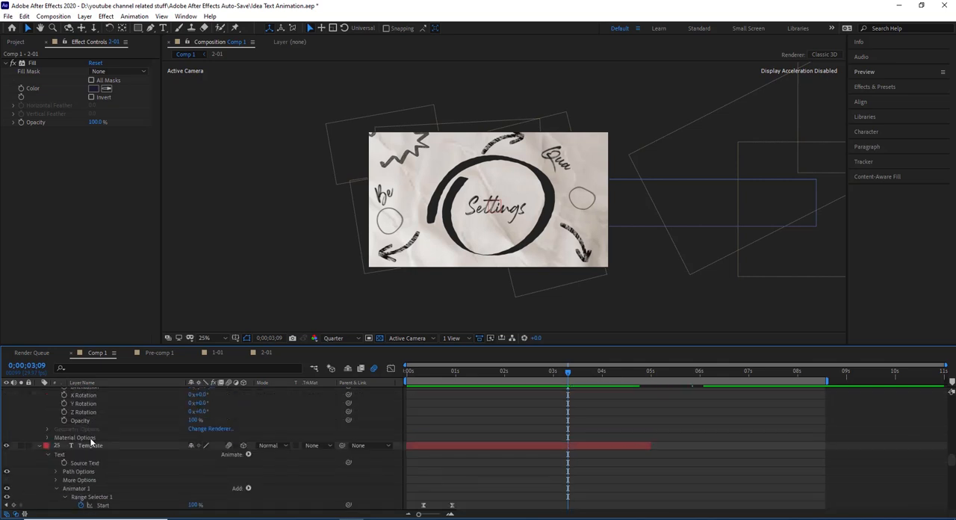
{"action": "left_click", "coordinate": [90, 445]}
{"action": "scroll", "coordinate": [91, 446], "scroll_direction": "up", "scroll_amount": 2}
{"action": "scroll", "coordinate": [90, 448], "scroll_direction": "up", "scroll_amount": 3}
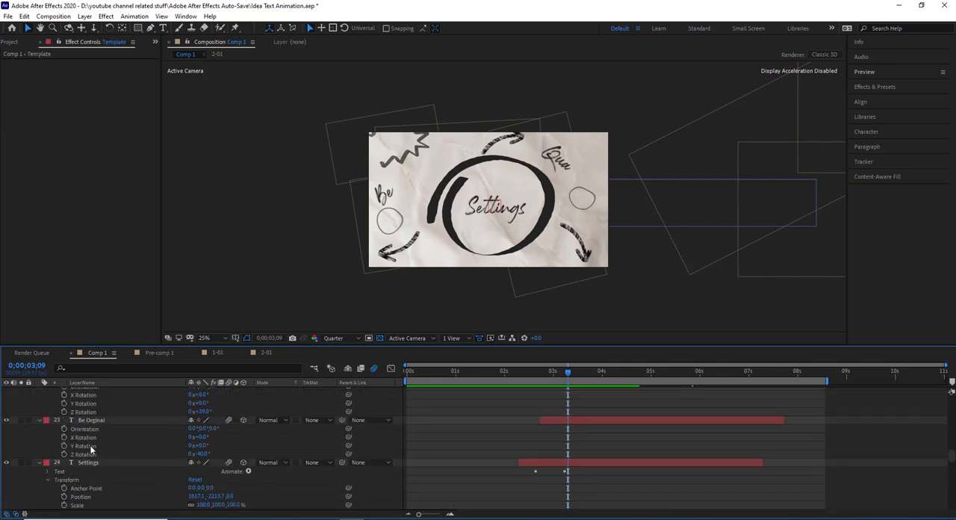
{"action": "left_click", "coordinate": [95, 461]}
- View the Settings text more closely at 0;00;03;08, expand its Text properties and select Animator 1
{"action": "scroll", "coordinate": [452, 242], "scroll_direction": "up", "scroll_amount": 2}
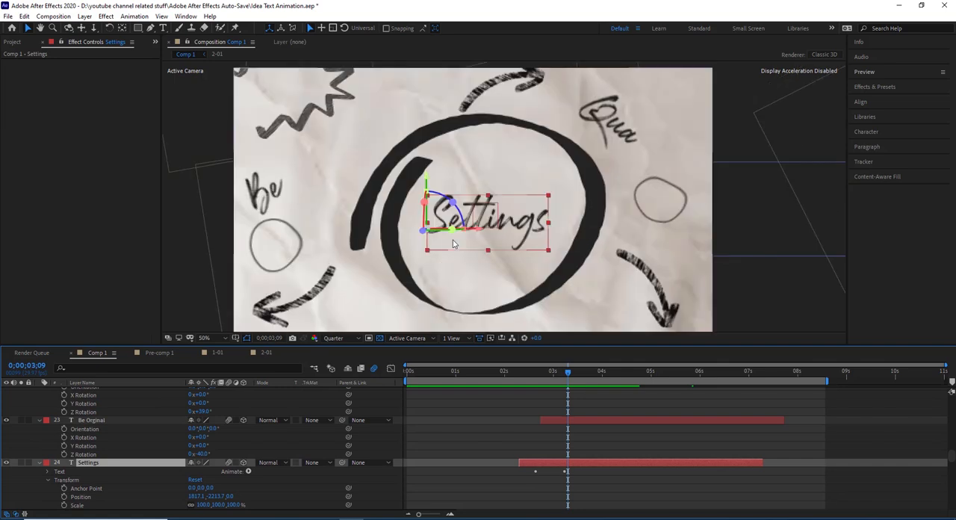
{"action": "scroll", "coordinate": [224, 450], "scroll_direction": "down", "scroll_amount": 1}
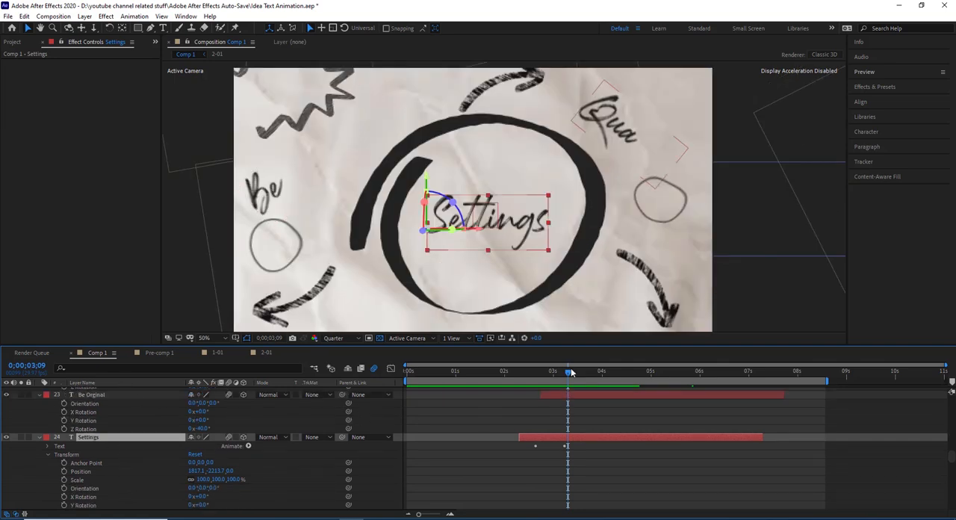
{"action": "mouse_move", "coordinate": [564, 377]}
{"action": "left_mouse_down"}
{"action": "mouse_move", "coordinate": [545, 386]}
{"action": "mouse_move", "coordinate": [565, 382]}
{"action": "left_mouse_up"}
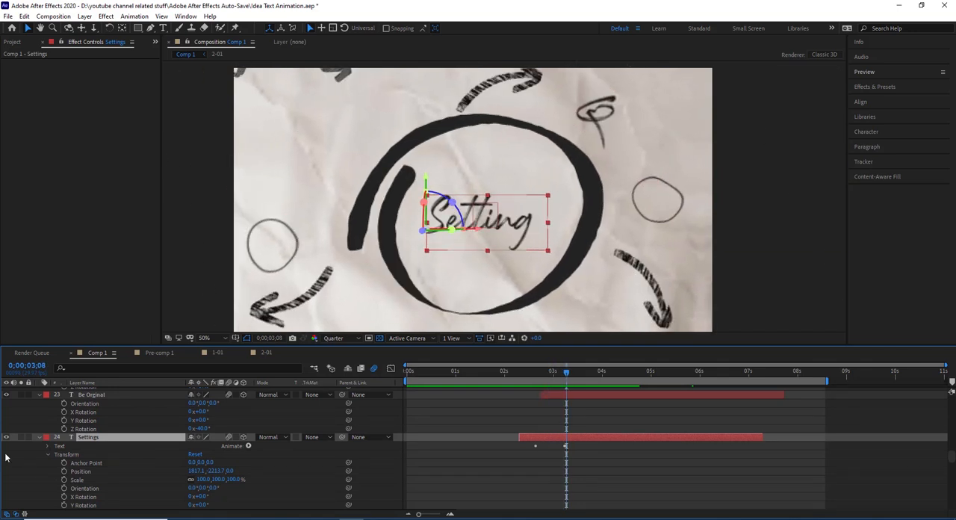
{"action": "left_click", "coordinate": [48, 447]}
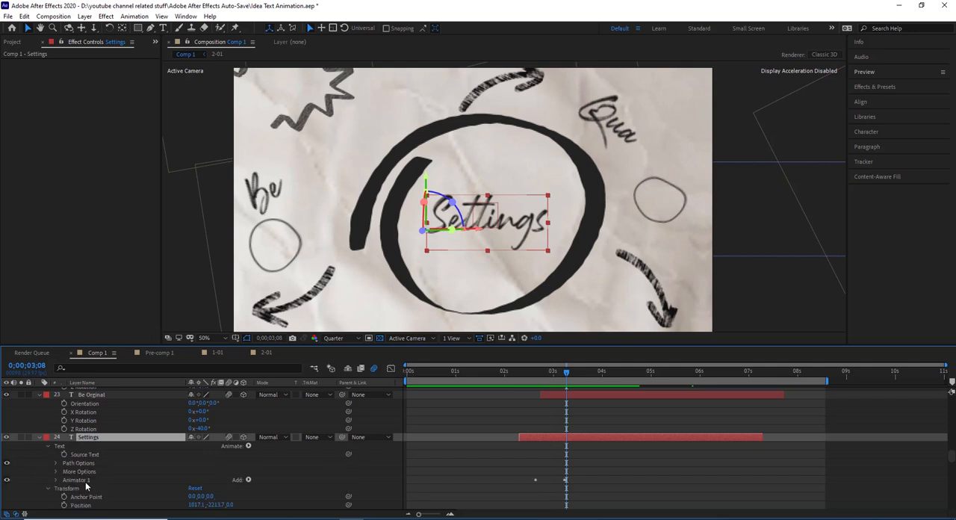
{"action": "left_click", "coordinate": [85, 482]}
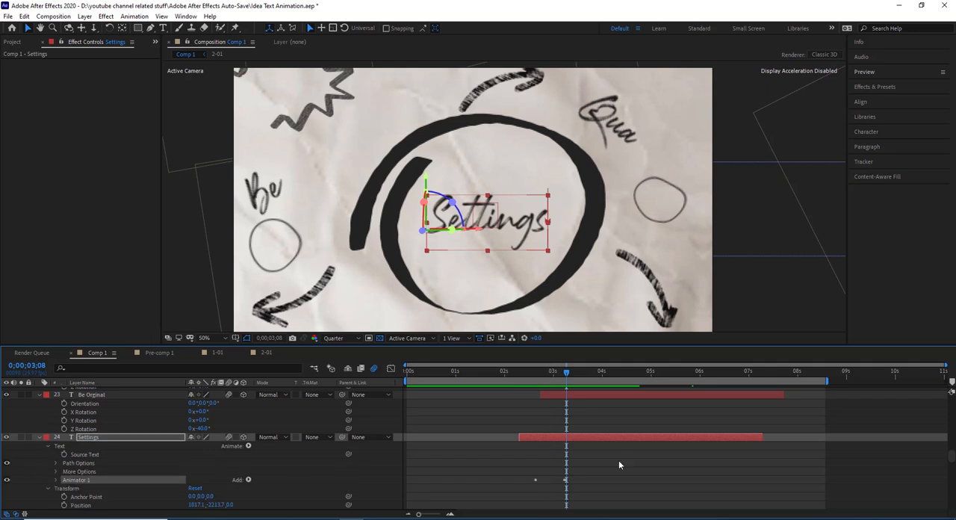
- Search the effects and presets for "type" and select the Typewriter preset to show the animation used on the Settings text
{"action": "left_click", "coordinate": [878, 87]}
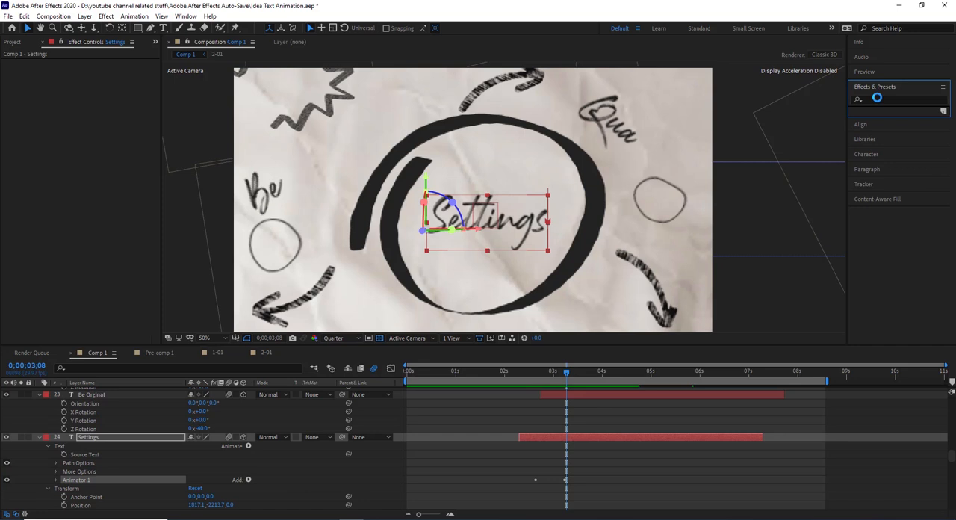
{"action": "left_click", "coordinate": [869, 98]}
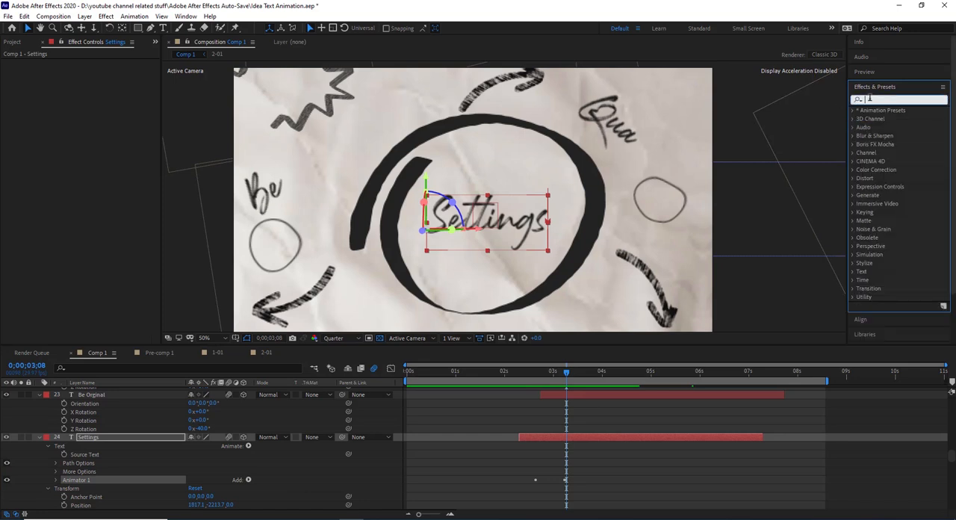
{"action": "type", "text": "text"}
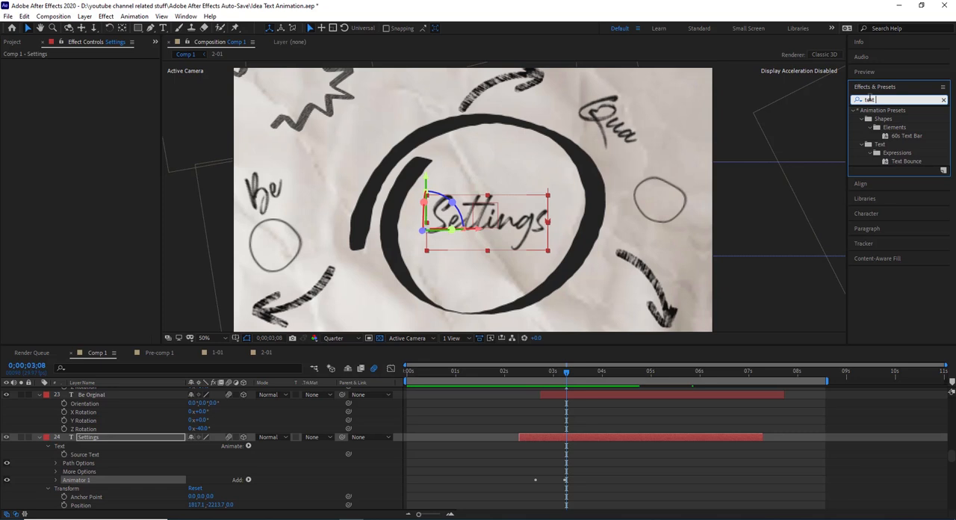
{"action": "key", "text": "BackSpace"}
{"action": "key", "text": "BackSpace"}
{"action": "key", "text": "BackSpace"}
{"action": "key", "text": "BackSpace"}
{"action": "type", "text": "type"}
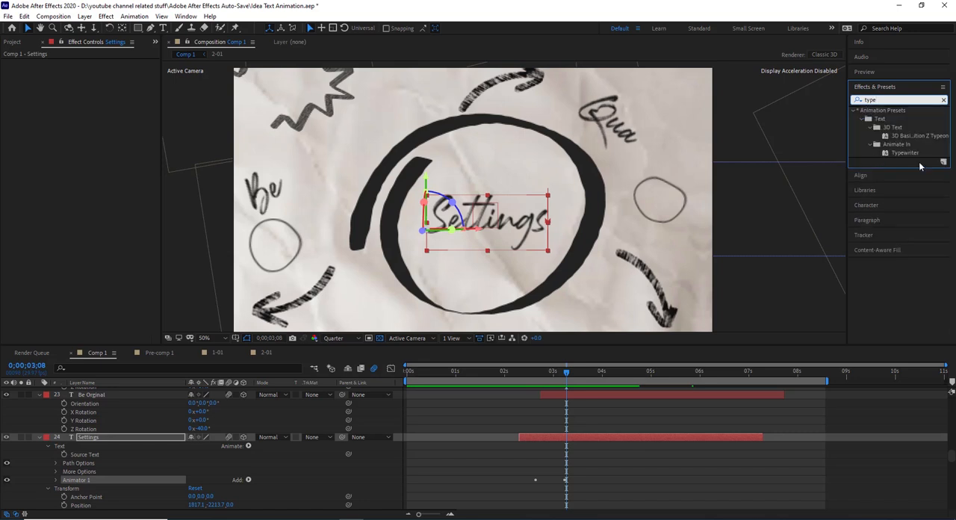
{"action": "left_click", "coordinate": [902, 153]}
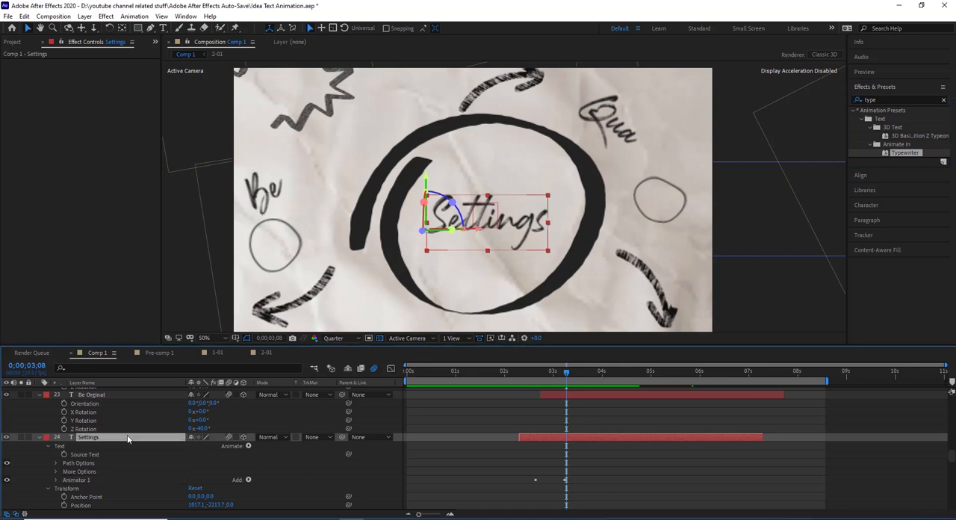
- Look through the text layers above Settings, from Be Orginal and Quality up to Example and Mind, with the whole composition in view
{"action": "scroll", "coordinate": [127, 437], "scroll_direction": "up", "scroll_amount": 4}
{"action": "scroll", "coordinate": [378, 194], "scroll_direction": "down", "scroll_amount": 2}
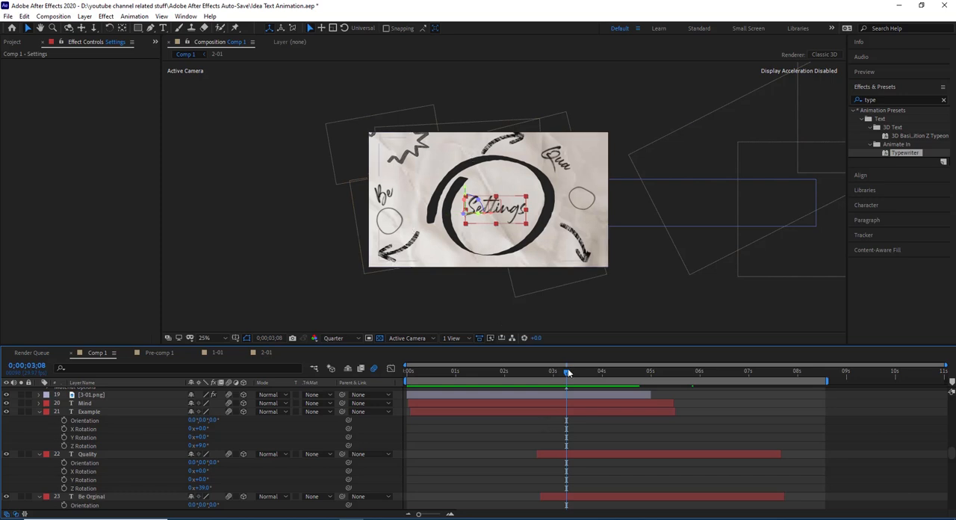
{"action": "scroll", "coordinate": [127, 430], "scroll_direction": "up", "scroll_amount": 1}
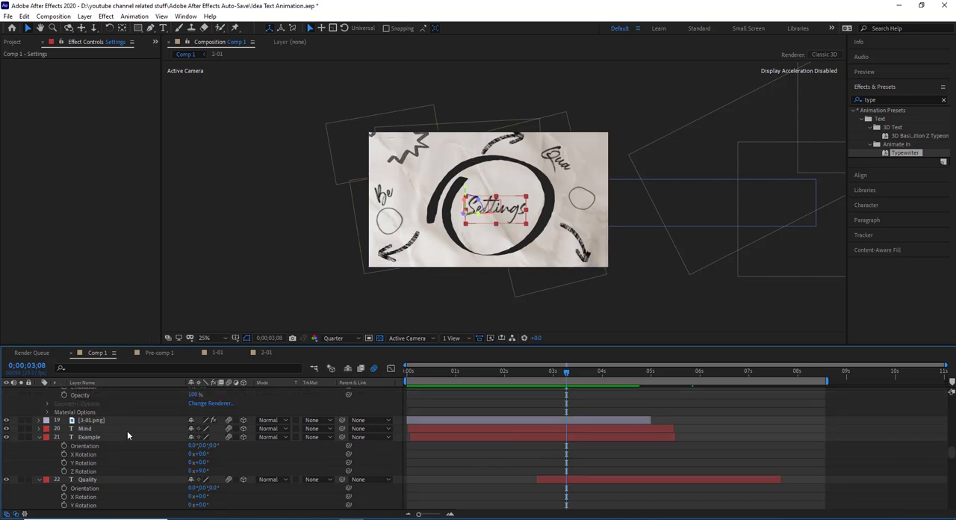
{"action": "scroll", "coordinate": [127, 430], "scroll_direction": "down", "scroll_amount": 2}
{"action": "scroll", "coordinate": [179, 433], "scroll_direction": "up", "scroll_amount": 3}
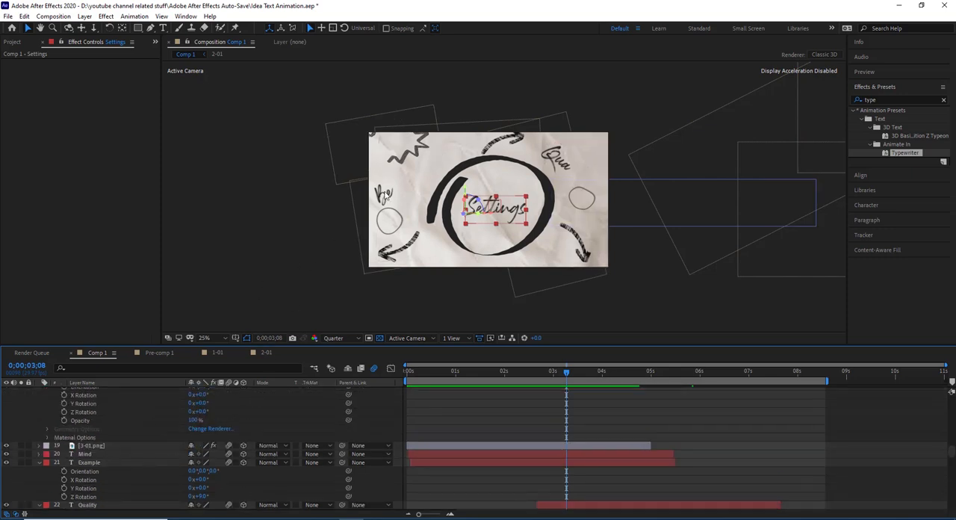
{"action": "scroll", "coordinate": [98, 429], "scroll_direction": "down", "scroll_amount": 4}
{"action": "scroll", "coordinate": [99, 433], "scroll_direction": "down", "scroll_amount": 1}
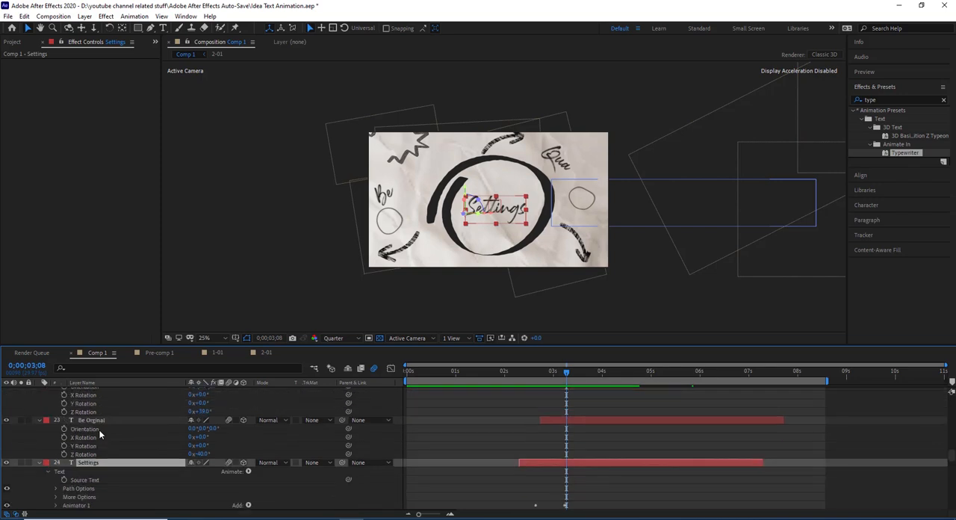
- Check the Be Orginal text layer's reveal in solo, move the playhead to 0;00;03;10, and turn solo off
{"action": "left_click", "coordinate": [101, 420]}
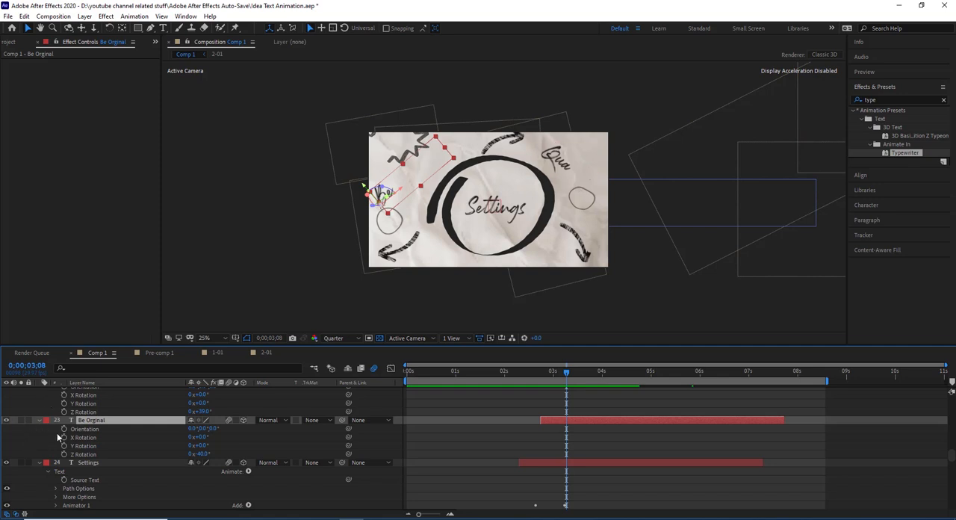
{"action": "left_click", "coordinate": [20, 420]}
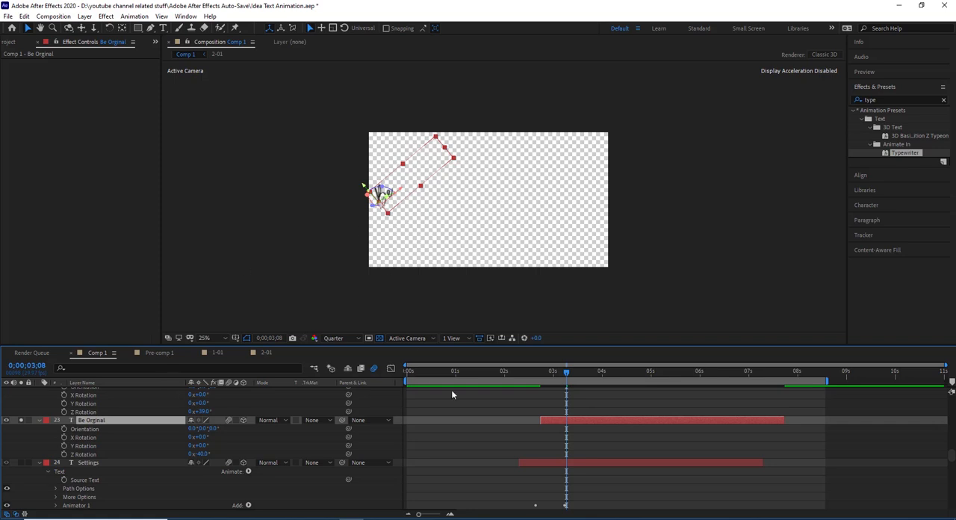
{"action": "mouse_move", "coordinate": [564, 373]}
{"action": "left_mouse_down"}
{"action": "mouse_move", "coordinate": [607, 373]}
{"action": "mouse_move", "coordinate": [562, 377]}
{"action": "mouse_move", "coordinate": [585, 365]}
{"action": "mouse_move", "coordinate": [563, 367]}
{"action": "left_mouse_up"}
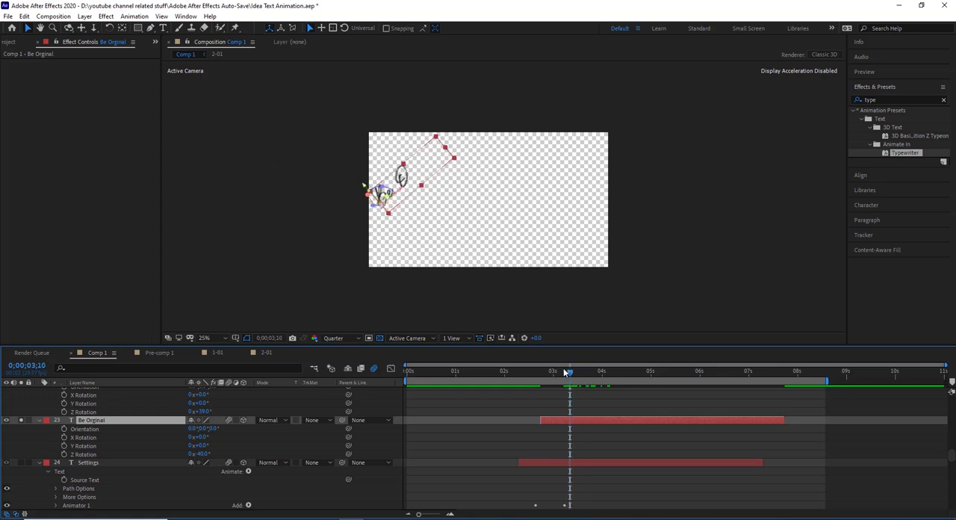
{"action": "left_click", "coordinate": [20, 420]}
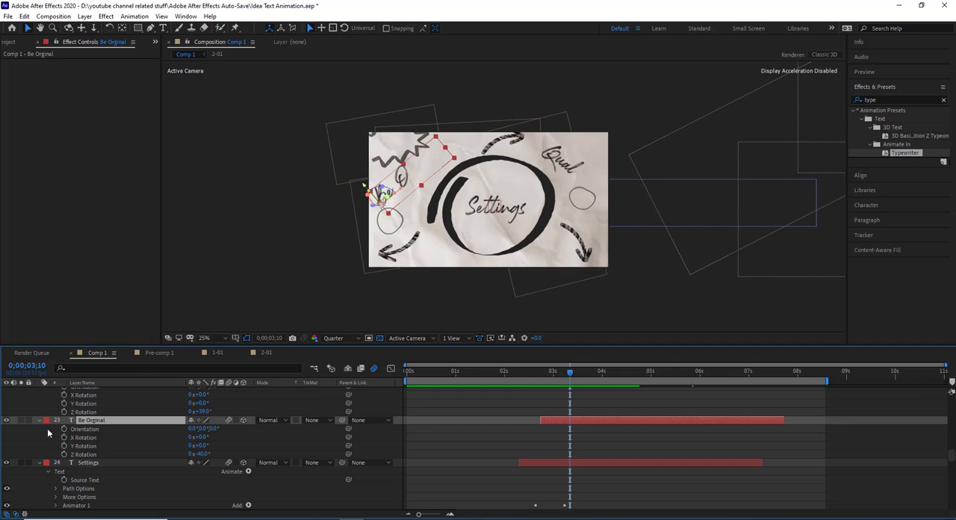
- Select the Quality text layer, scrub to 0;00;03;14 to check its reveal, and return to the layers below it
{"action": "scroll", "coordinate": [47, 432], "scroll_direction": "up", "scroll_amount": 3}
{"action": "left_click", "coordinate": [88, 428]}
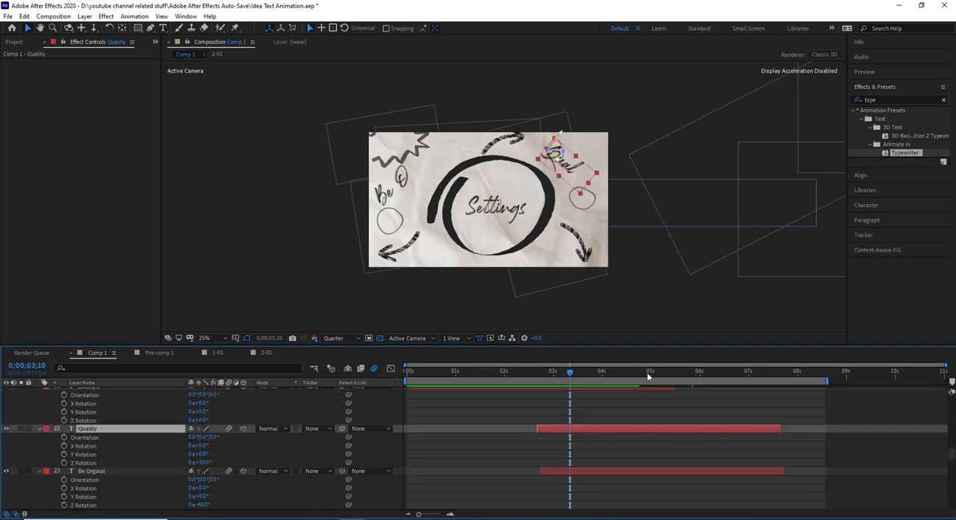
{"action": "left_click", "coordinate": [601, 377]}
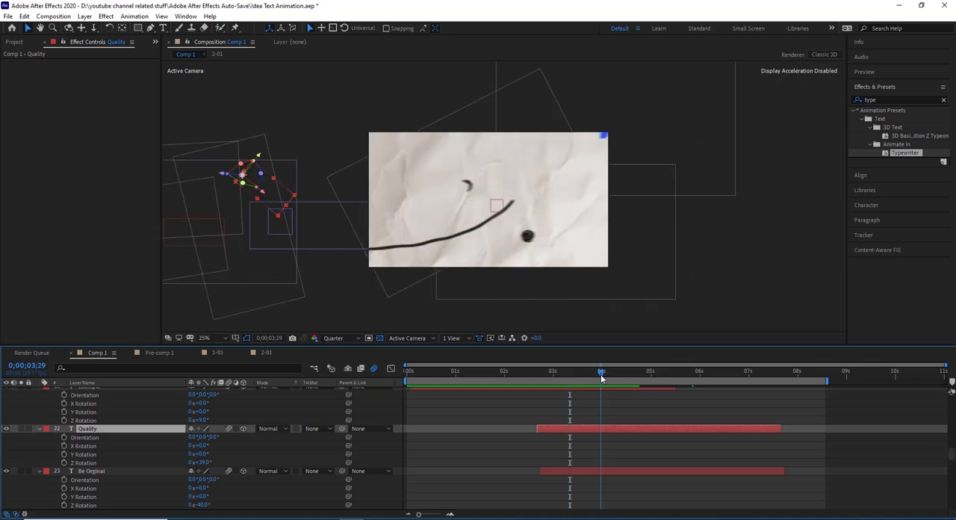
{"action": "left_click_drag", "start_coordinate": [601, 377], "coordinate": [577, 397]}
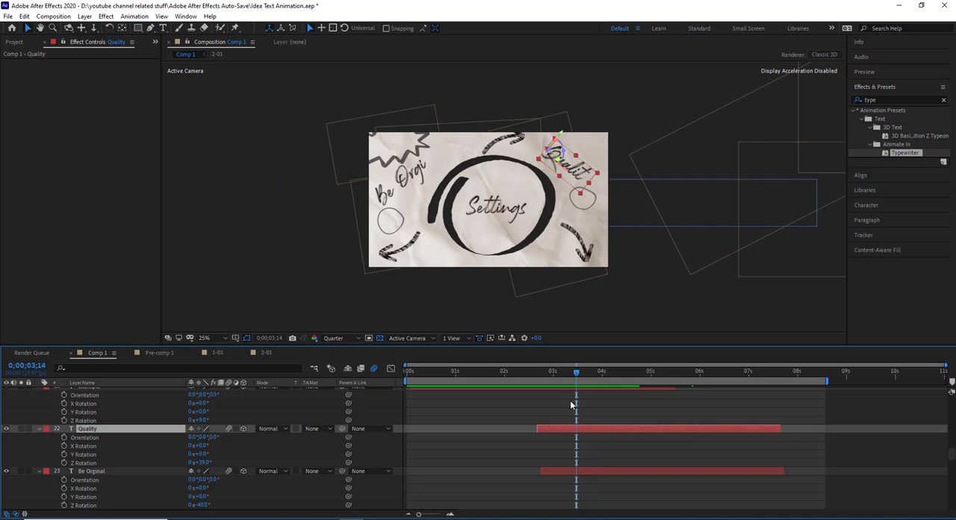
{"action": "scroll", "coordinate": [274, 435], "scroll_direction": "down", "scroll_amount": 10}
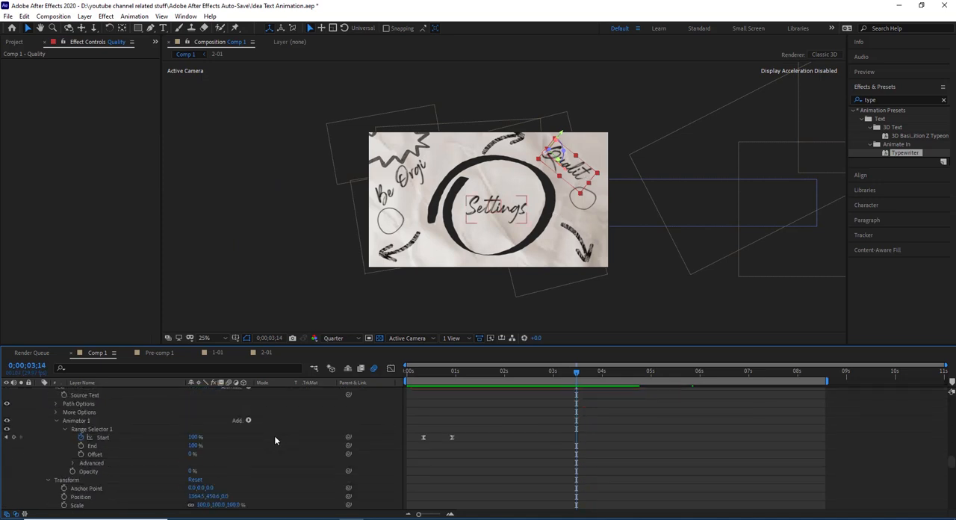
{"action": "scroll", "coordinate": [274, 439], "scroll_direction": "down", "scroll_amount": 10}
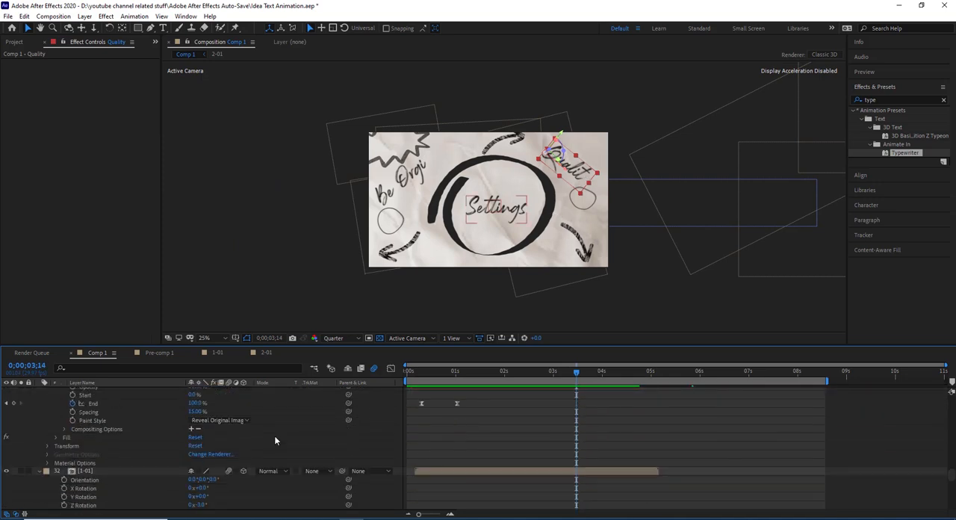
- Select the Null 1 layer and scrub between 0;00;03;13 and 0;00;04;04 to check its camera move, ending at 0;00;03;17
{"action": "scroll", "coordinate": [274, 440], "scroll_direction": "down", "scroll_amount": 10}
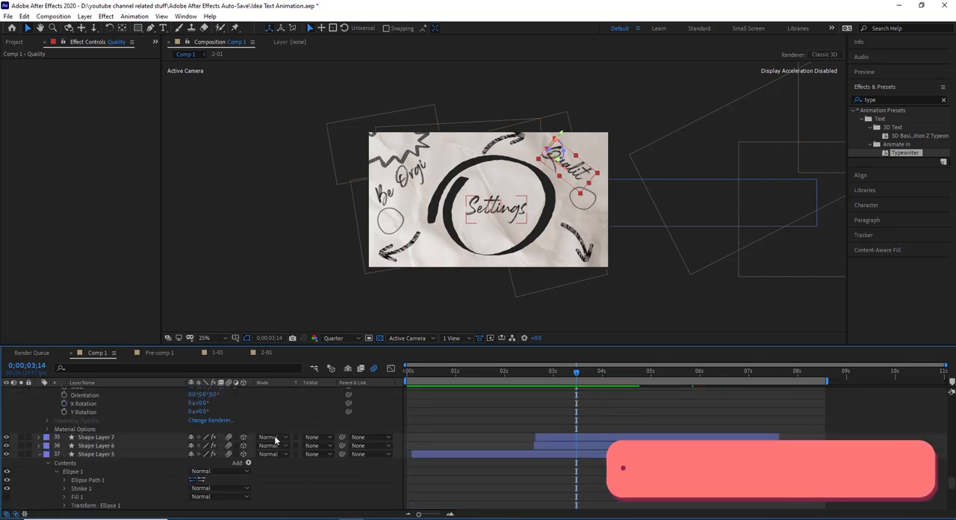
{"action": "scroll", "coordinate": [274, 440], "scroll_direction": "down", "scroll_amount": 3}
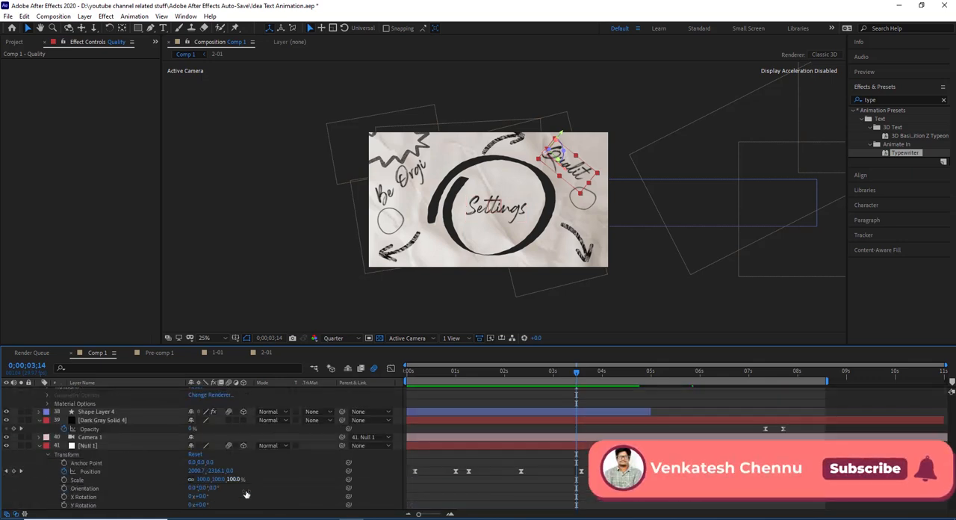
{"action": "left_click", "coordinate": [105, 446]}
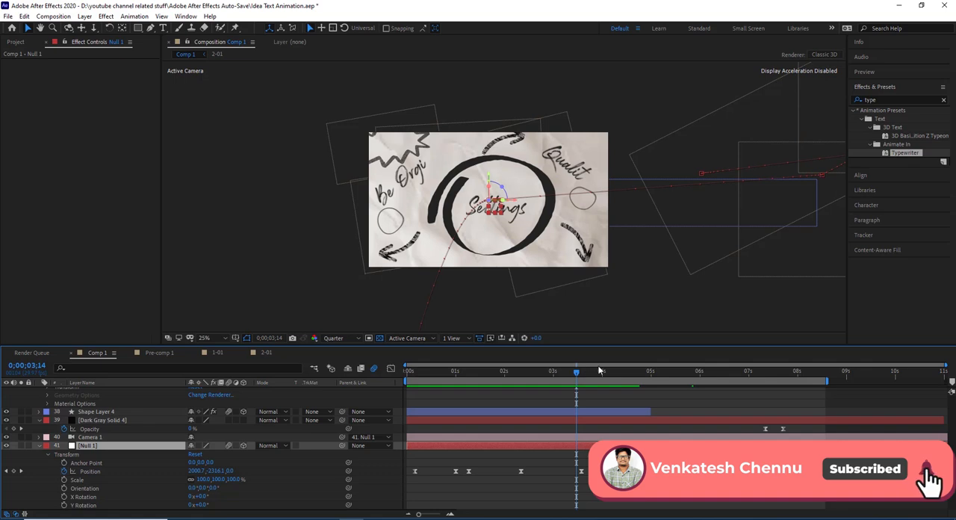
{"action": "left_click_drag", "start_coordinate": [606, 379], "coordinate": [575, 406]}
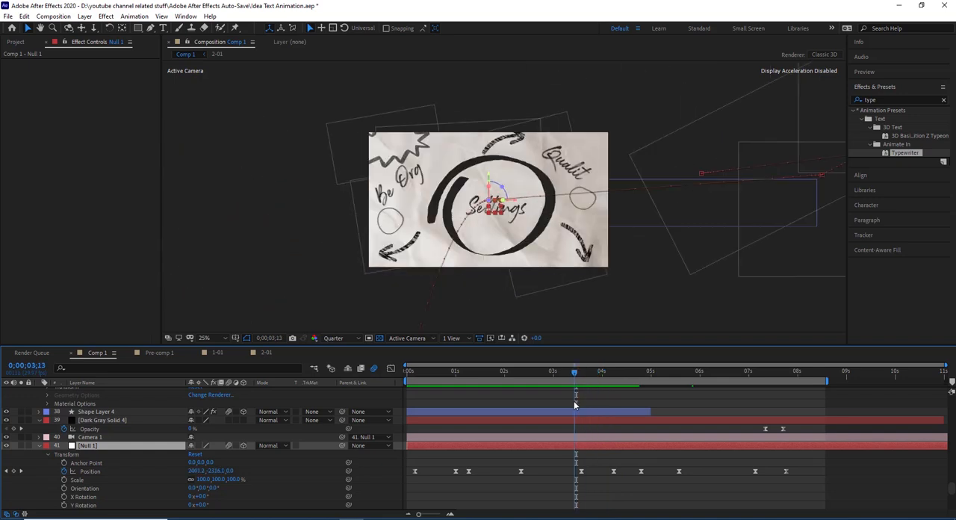
{"action": "left_click", "coordinate": [608, 383]}
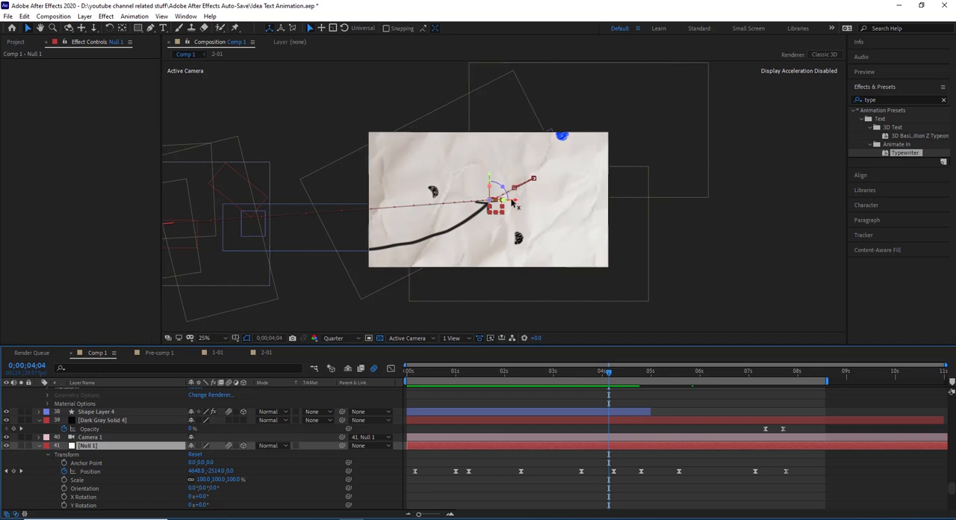
{"action": "left_click", "coordinate": [587, 377]}
{"action": "left_click_drag", "start_coordinate": [587, 377], "coordinate": [581, 374]}
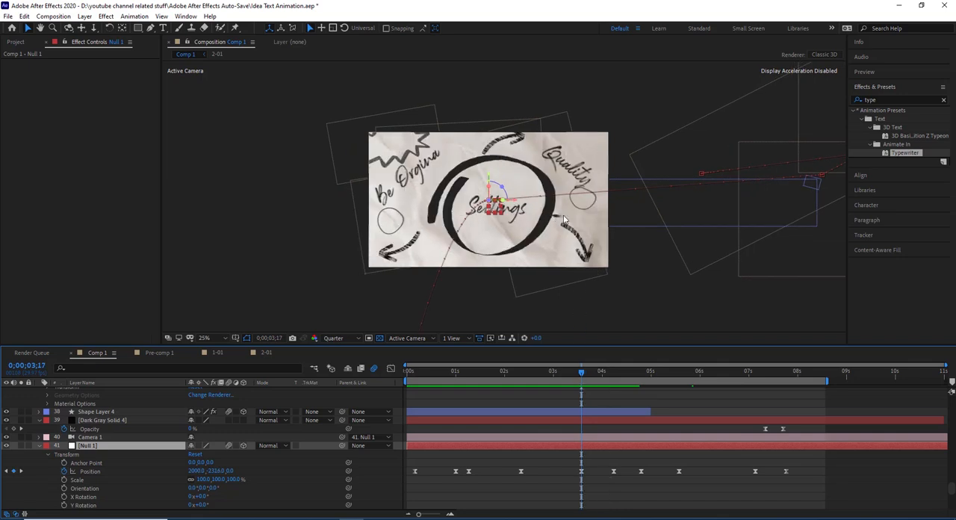
- Select Shape Layer 7, Shape Layer 6 and Shape Layer 5 one after another to identify the shapes they hold
{"action": "scroll", "coordinate": [140, 410], "scroll_direction": "up", "scroll_amount": 5}
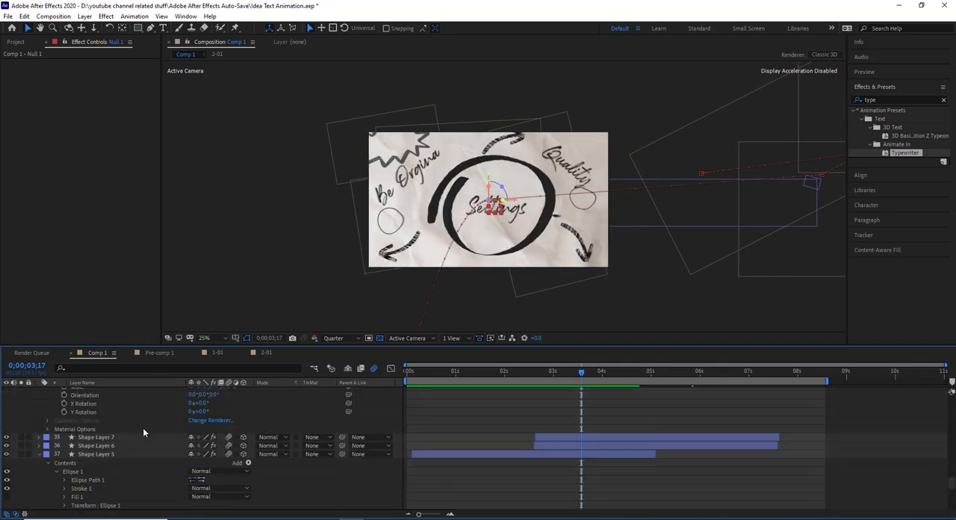
{"action": "left_click", "coordinate": [121, 438]}
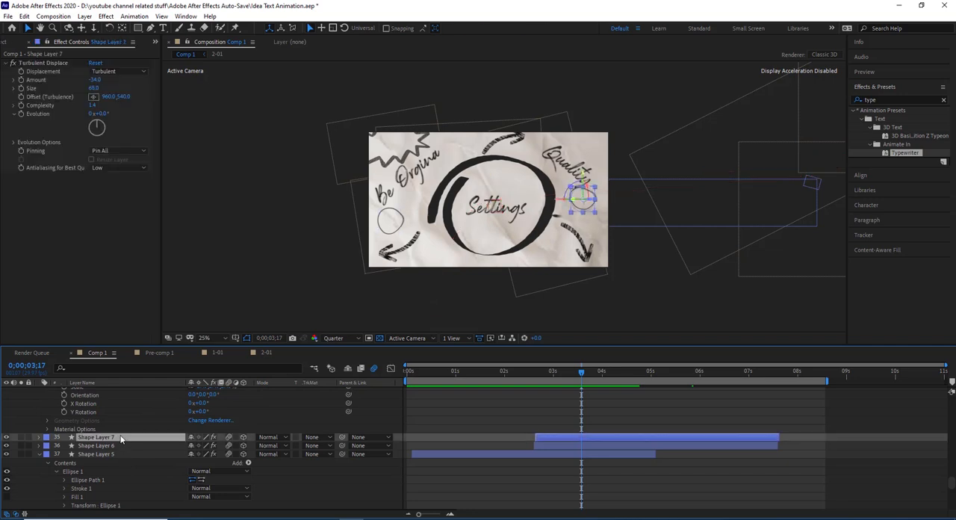
{"action": "left_click", "coordinate": [111, 446]}
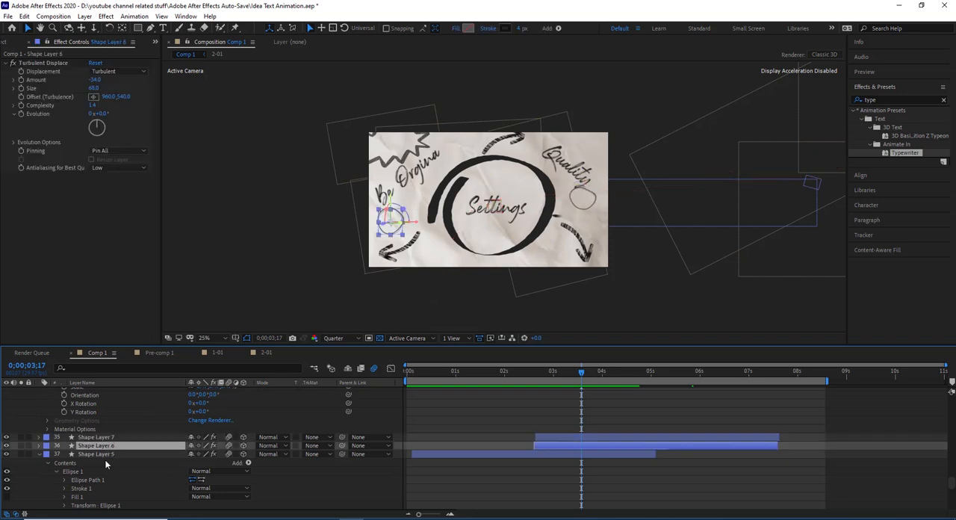
{"action": "left_click", "coordinate": [106, 454]}
- Look back up through the layer stack and select Shape Layer 8, the curved line leading away from the Settings circle
{"action": "scroll", "coordinate": [109, 450], "scroll_direction": "up", "scroll_amount": 5}
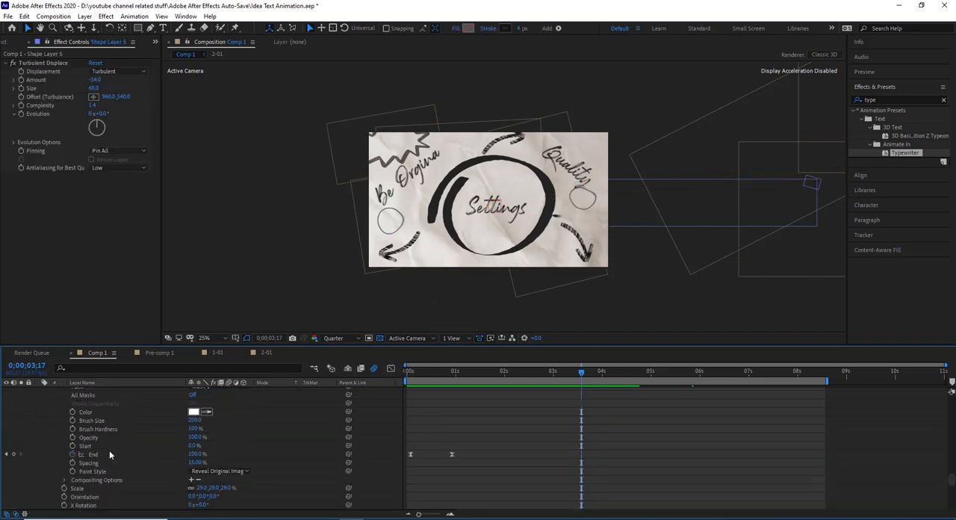
{"action": "scroll", "coordinate": [109, 435], "scroll_direction": "up", "scroll_amount": 6}
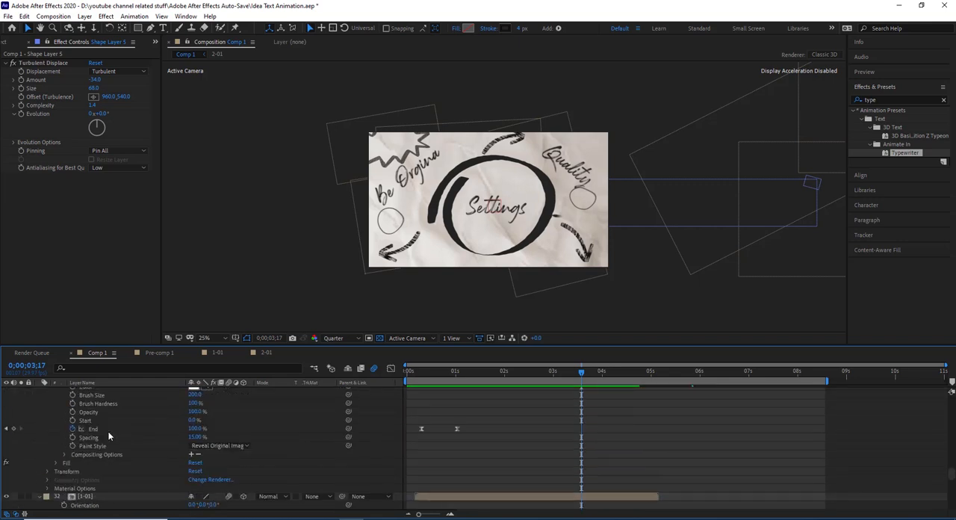
{"action": "scroll", "coordinate": [108, 436], "scroll_direction": "up", "scroll_amount": 4}
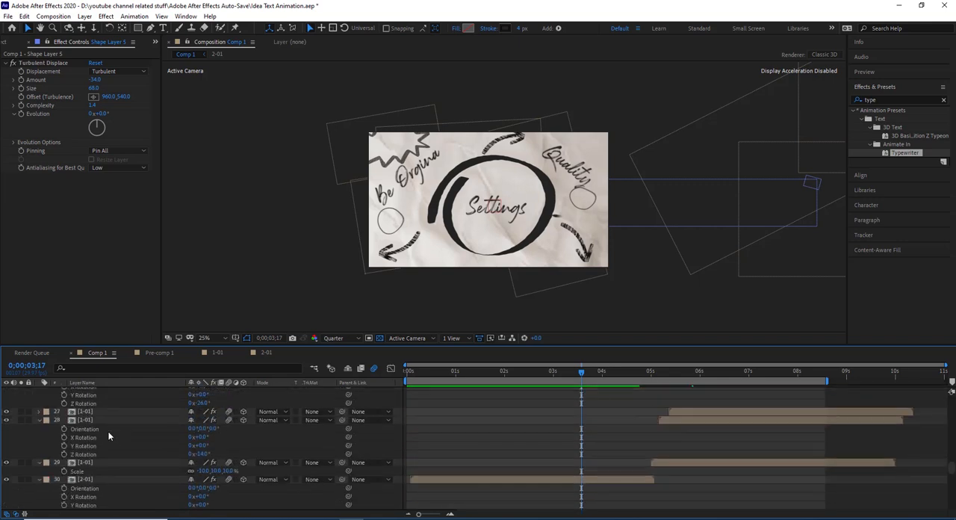
{"action": "scroll", "coordinate": [108, 436], "scroll_direction": "up", "scroll_amount": 8}
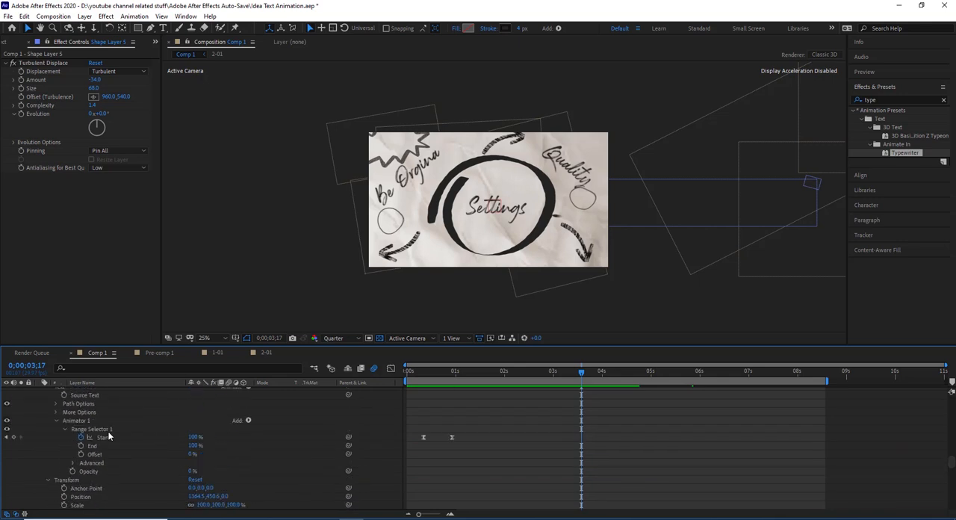
{"action": "scroll", "coordinate": [109, 436], "scroll_direction": "up", "scroll_amount": 3}
{"action": "scroll", "coordinate": [109, 436], "scroll_direction": "up", "scroll_amount": 10}
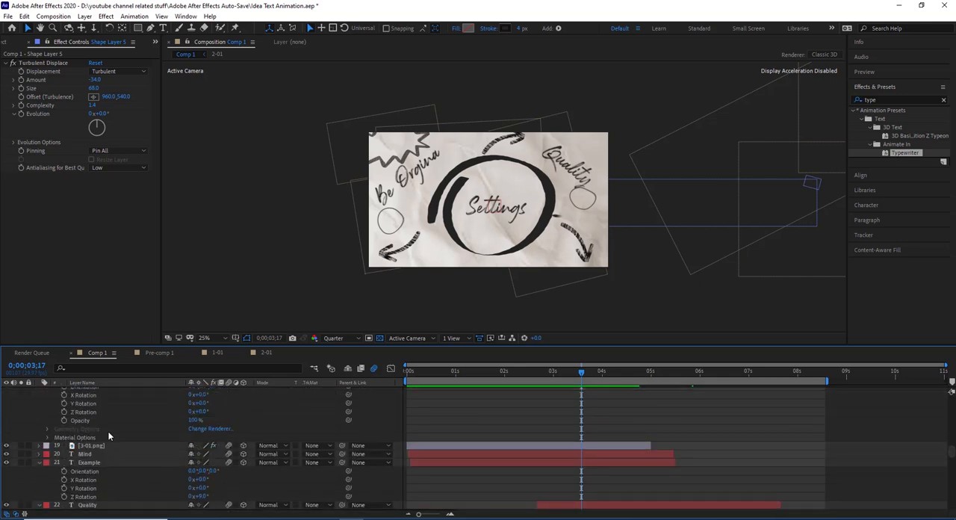
{"action": "scroll", "coordinate": [109, 436], "scroll_direction": "up", "scroll_amount": 10}
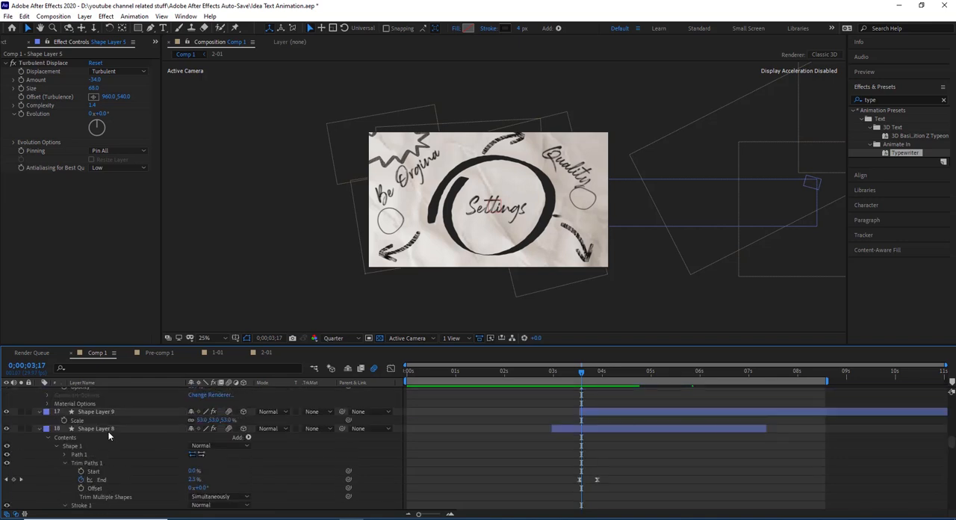
{"action": "left_click", "coordinate": [97, 429]}
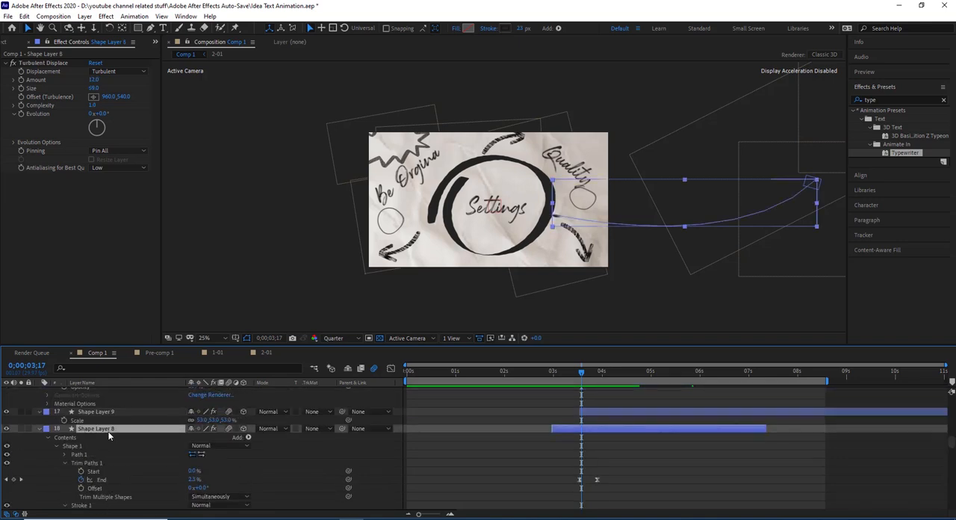
- Collapse Trim Paths 1 and Stroke 1 in Shape Layer 8, then reopen Stroke 1 to examine its settings
{"action": "scroll", "coordinate": [105, 440], "scroll_direction": "down", "scroll_amount": 2}
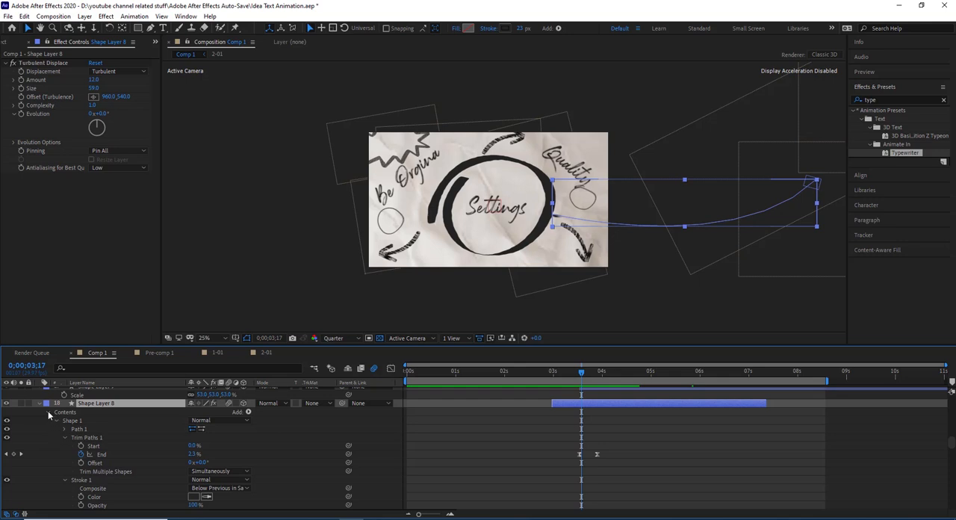
{"action": "scroll", "coordinate": [48, 415], "scroll_direction": "down", "scroll_amount": 1}
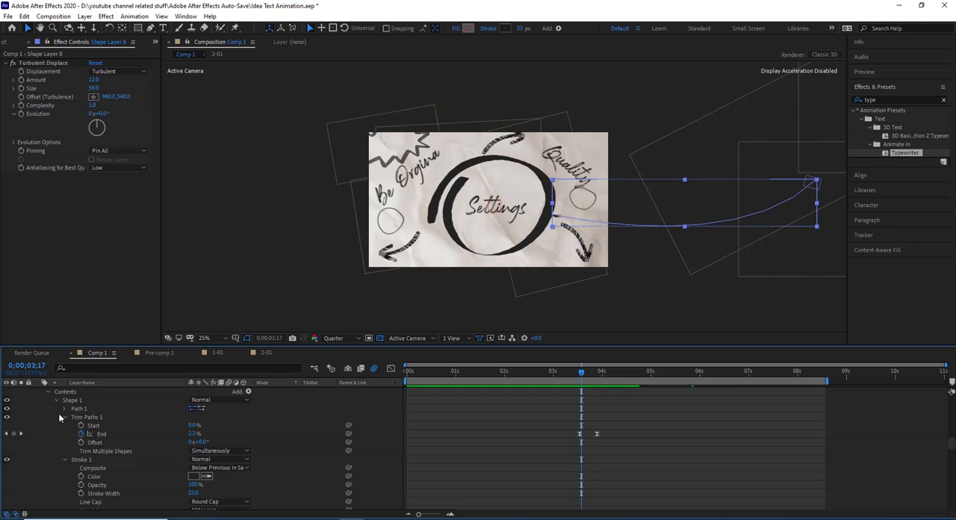
{"action": "left_click", "coordinate": [63, 416]}
{"action": "left_click", "coordinate": [63, 424]}
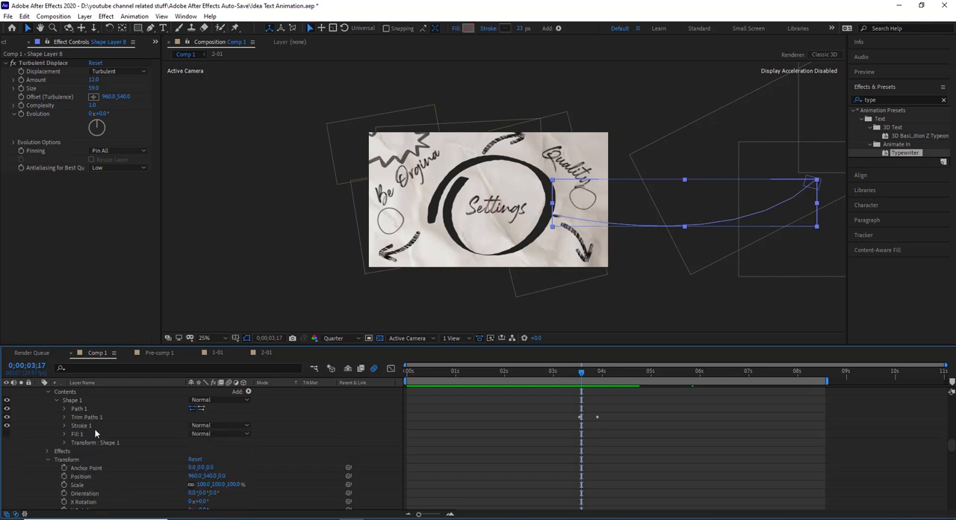
{"action": "left_click", "coordinate": [64, 425]}
{"action": "scroll", "coordinate": [119, 477], "scroll_direction": "down", "scroll_amount": 2}
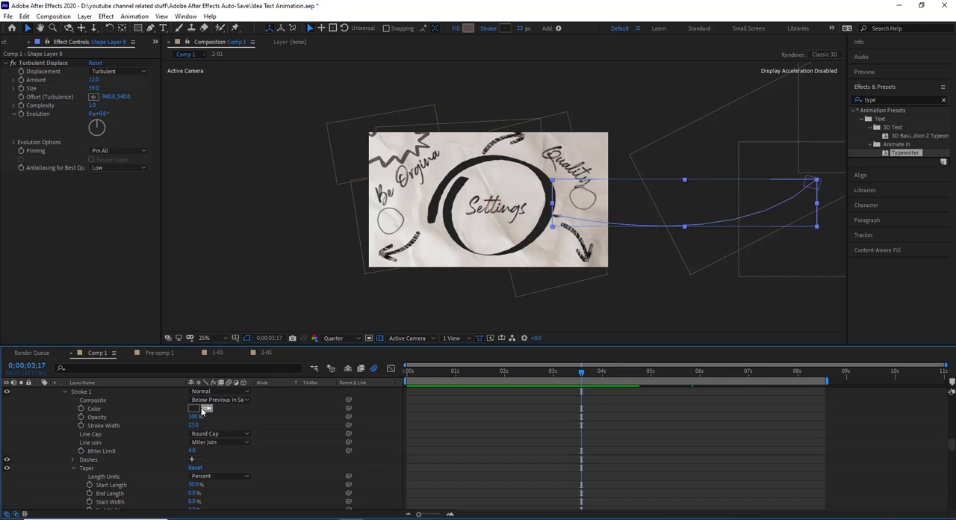
{"action": "scroll", "coordinate": [206, 465], "scroll_direction": "up", "scroll_amount": 3}
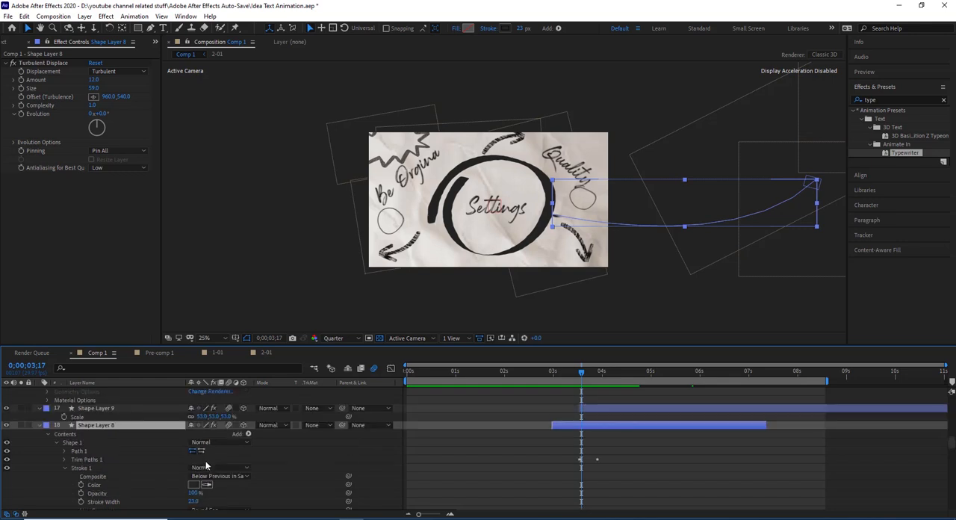
- Point out Shape Layer 8's Turbulent Displace effect and examine the Taper settings of its stroke
{"action": "left_click", "coordinate": [14, 64]}
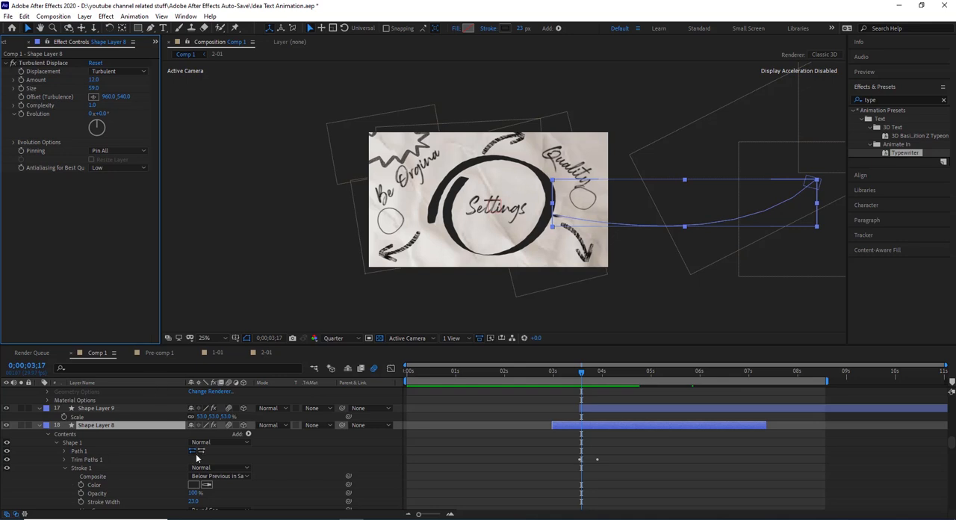
{"action": "scroll", "coordinate": [200, 421], "scroll_direction": "down", "scroll_amount": 10}
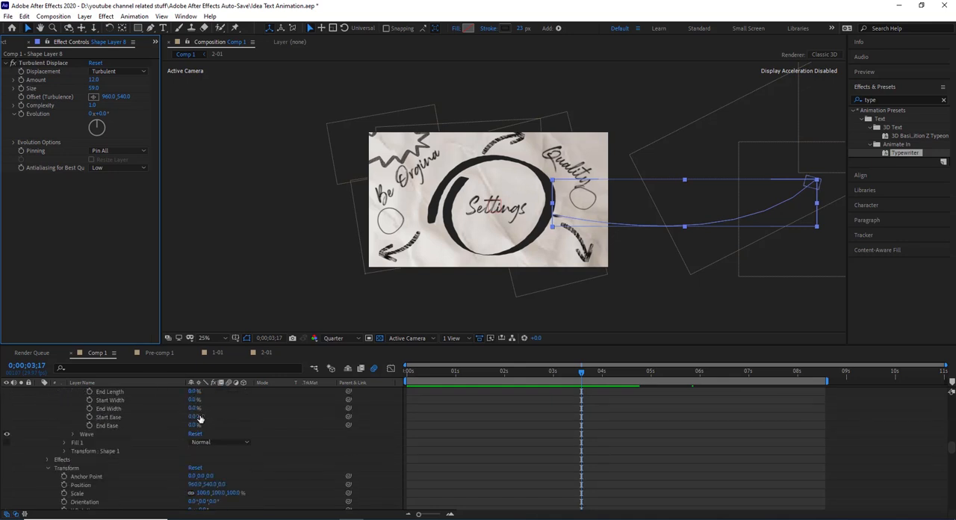
{"action": "scroll", "coordinate": [200, 418], "scroll_direction": "up", "scroll_amount": 5}
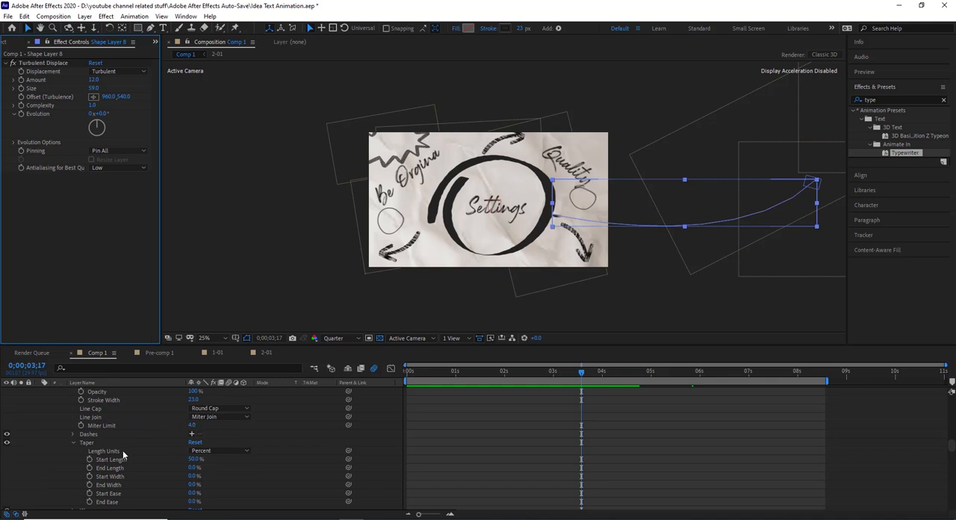
{"action": "scroll", "coordinate": [123, 450], "scroll_direction": "up", "scroll_amount": 3}
- Expand Trim Paths 1 in Shape Layer 8 and scrub to 0;00;04;13 to check how the line draws on
{"action": "left_click", "coordinate": [65, 433]}
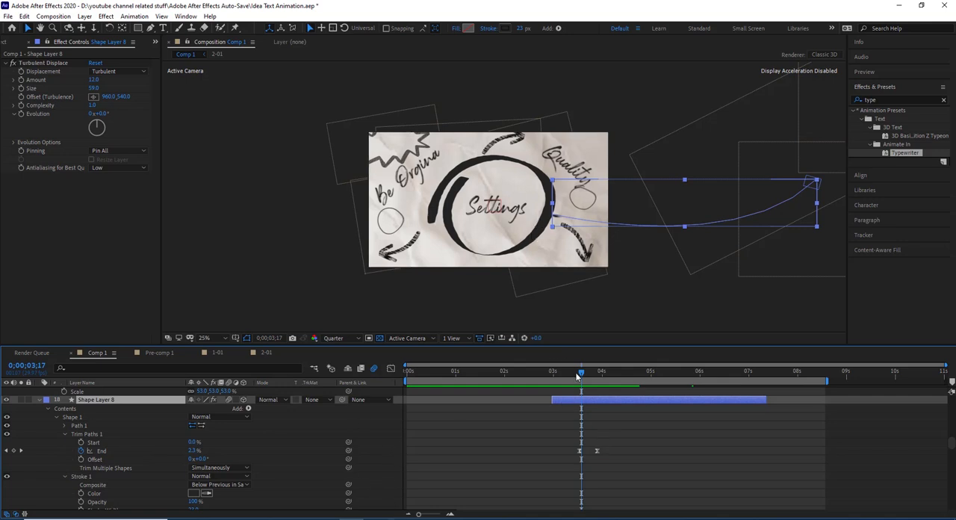
{"action": "left_click_drag", "start_coordinate": [578, 374], "coordinate": [605, 359]}
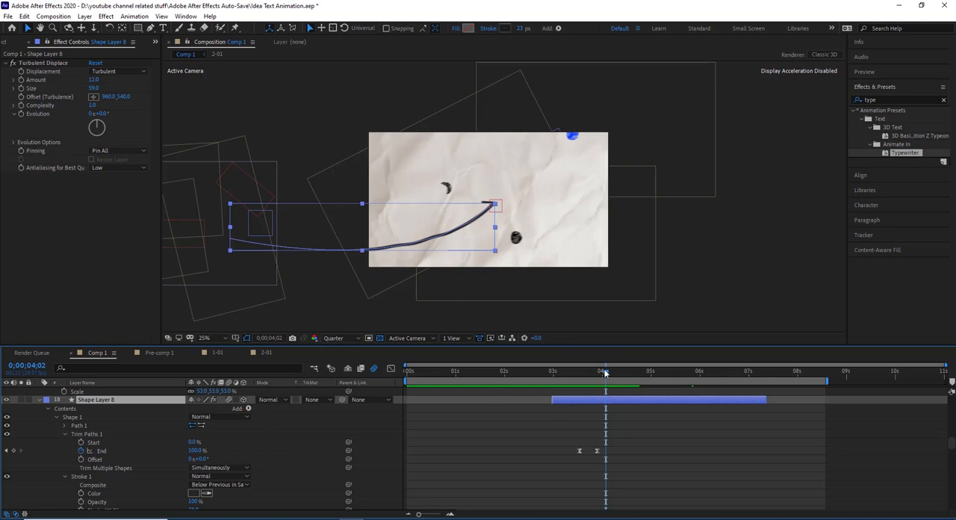
{"action": "left_click_drag", "start_coordinate": [614, 371], "coordinate": [622, 370]}
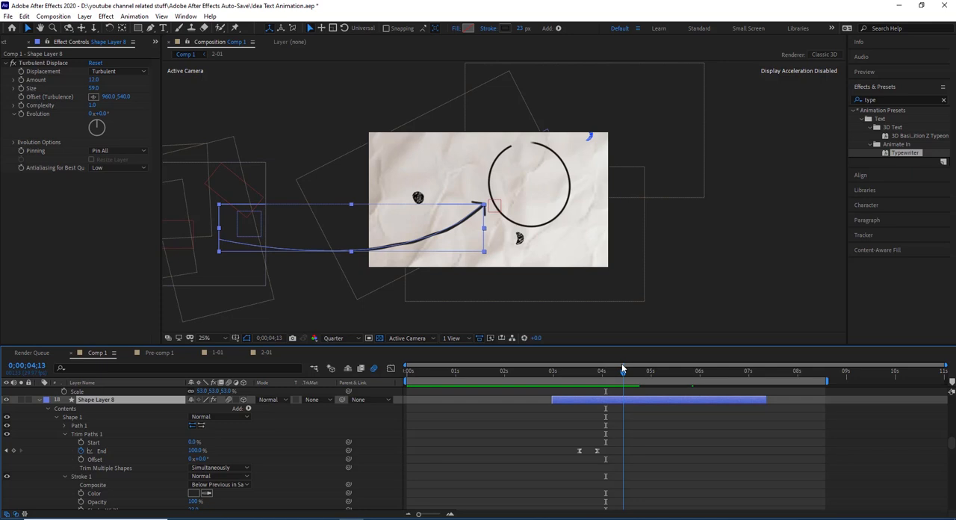
- Select Shape Layer 9, enlarge the composition view to 50%, and toggle the layer's visibility off and on to identify the arrowhead
{"action": "scroll", "coordinate": [101, 464], "scroll_direction": "up", "scroll_amount": 3}
{"action": "left_click", "coordinate": [108, 434]}
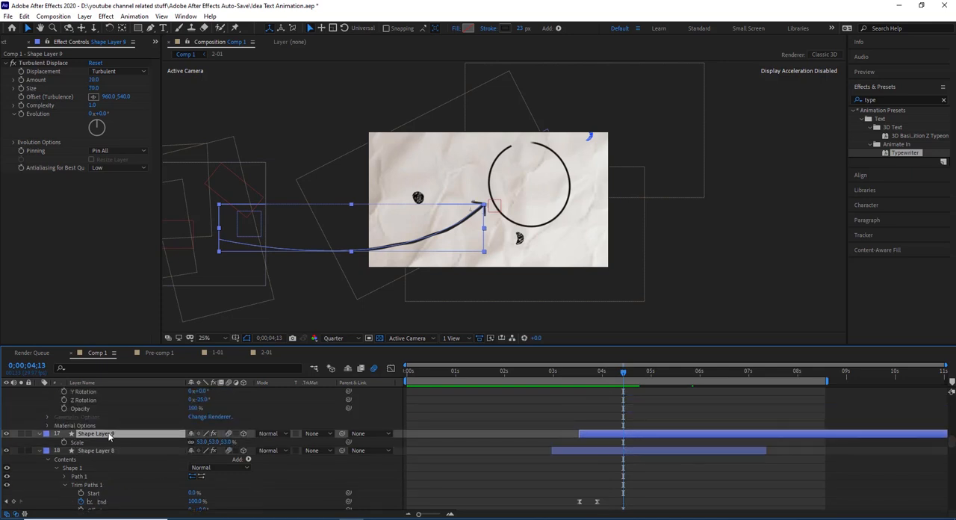
{"action": "scroll", "coordinate": [482, 215], "scroll_direction": "up", "scroll_amount": 2}
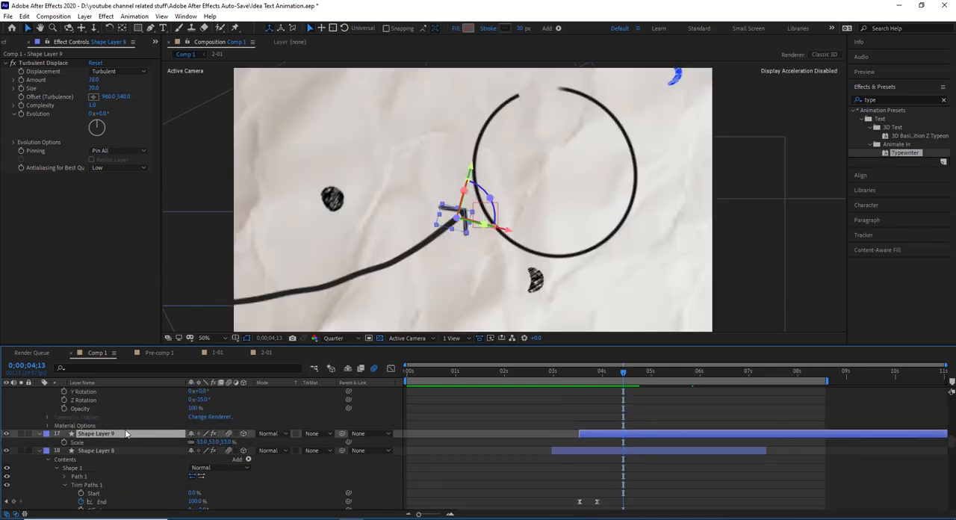
{"action": "left_click", "coordinate": [7, 434]}
{"action": "left_click", "coordinate": [7, 434]}
- Scrub back to 0;00;04;08 and forward to 0;00;04;20 to preview the circle being drawn beside the arrowhead
{"action": "mouse_move", "coordinate": [622, 371]}
{"action": "left_mouse_down"}
{"action": "mouse_move", "coordinate": [595, 386]}
{"action": "mouse_move", "coordinate": [617, 370]}
{"action": "left_mouse_up"}
{"action": "scroll", "coordinate": [502, 234], "scroll_direction": "down", "scroll_amount": 2}
{"action": "scroll", "coordinate": [502, 235], "scroll_direction": "up", "scroll_amount": 2}
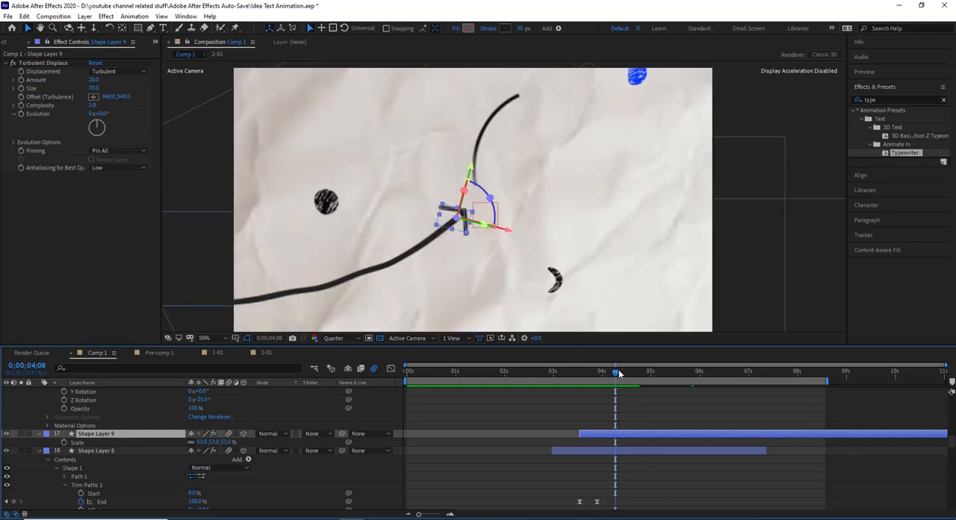
{"action": "left_click_drag", "start_coordinate": [618, 369], "coordinate": [634, 366]}
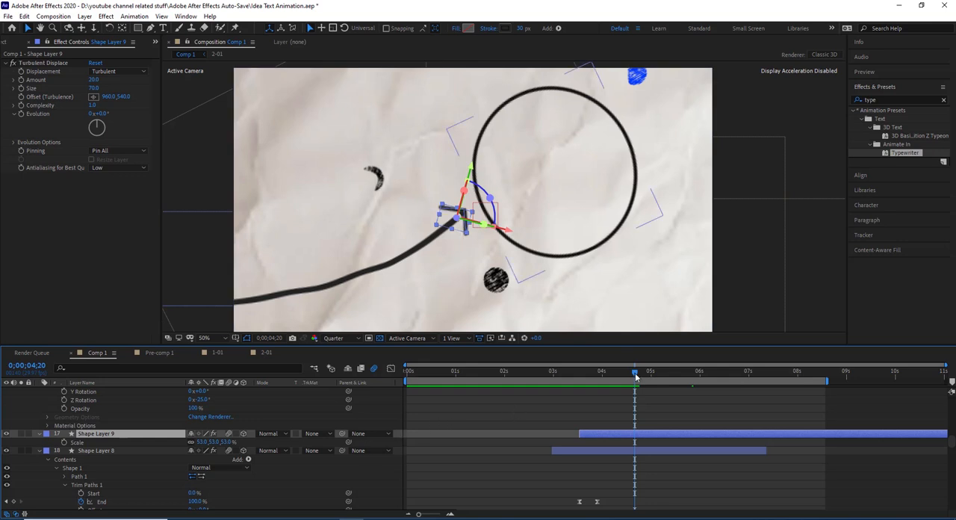
- Find the Circle ball animation layer 5, select it, and toggle its solo switch on and off
{"action": "scroll", "coordinate": [86, 428], "scroll_direction": "up", "scroll_amount": 3}
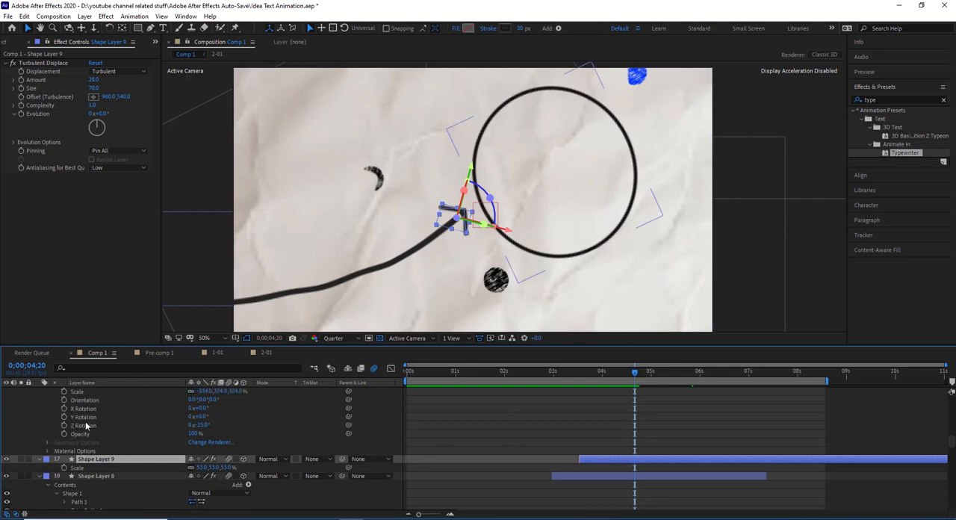
{"action": "scroll", "coordinate": [86, 428], "scroll_direction": "down", "scroll_amount": 8}
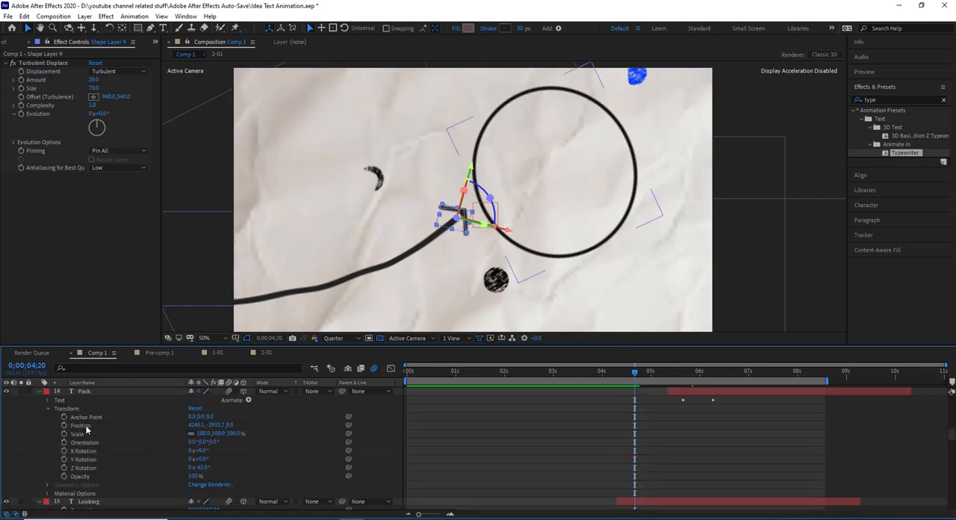
{"action": "scroll", "coordinate": [86, 427], "scroll_direction": "up", "scroll_amount": 6}
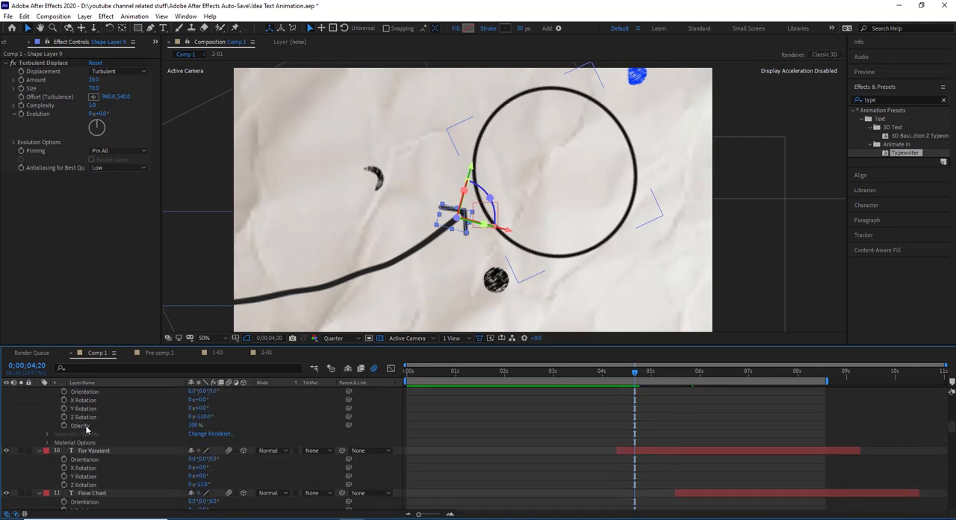
{"action": "scroll", "coordinate": [86, 427], "scroll_direction": "down", "scroll_amount": 4}
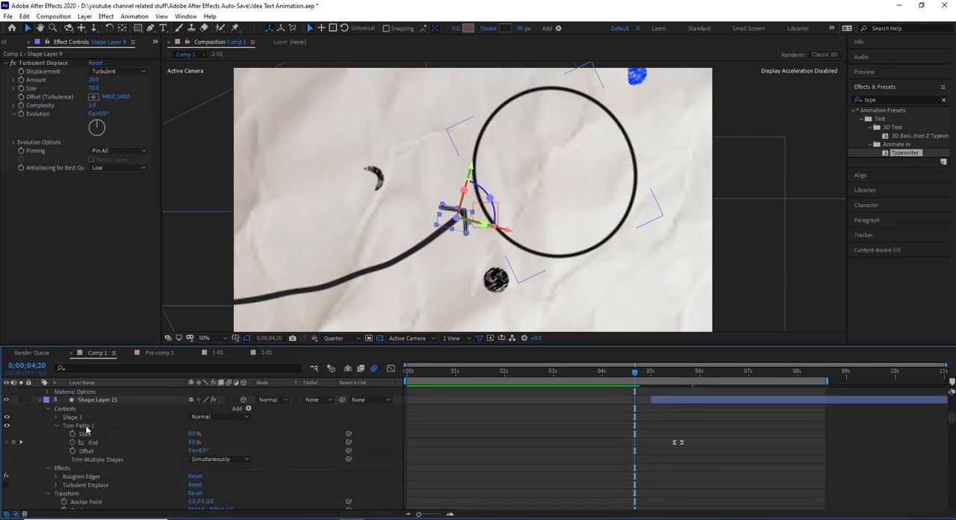
{"action": "scroll", "coordinate": [86, 428], "scroll_direction": "up", "scroll_amount": 3}
{"action": "scroll", "coordinate": [86, 428], "scroll_direction": "down", "scroll_amount": 4}
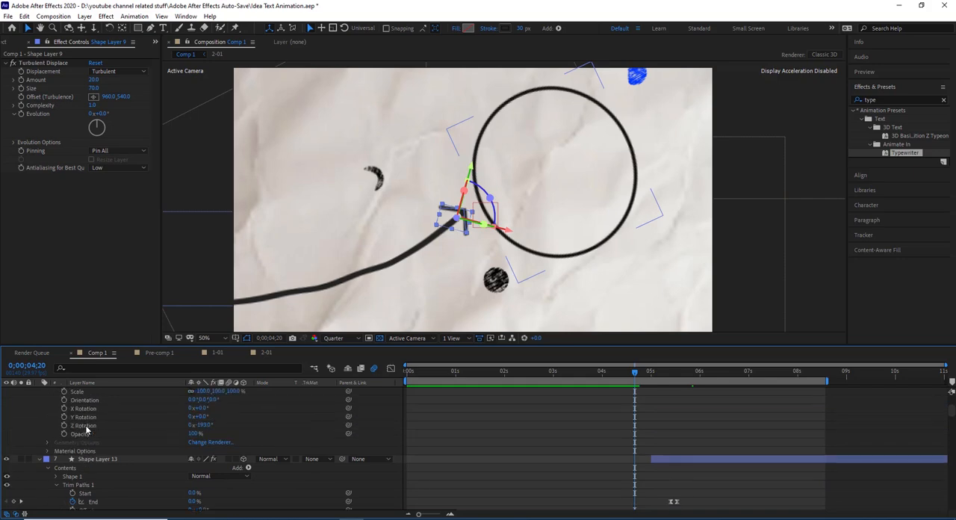
{"action": "scroll", "coordinate": [86, 428], "scroll_direction": "up", "scroll_amount": 4}
{"action": "left_click", "coordinate": [89, 441]}
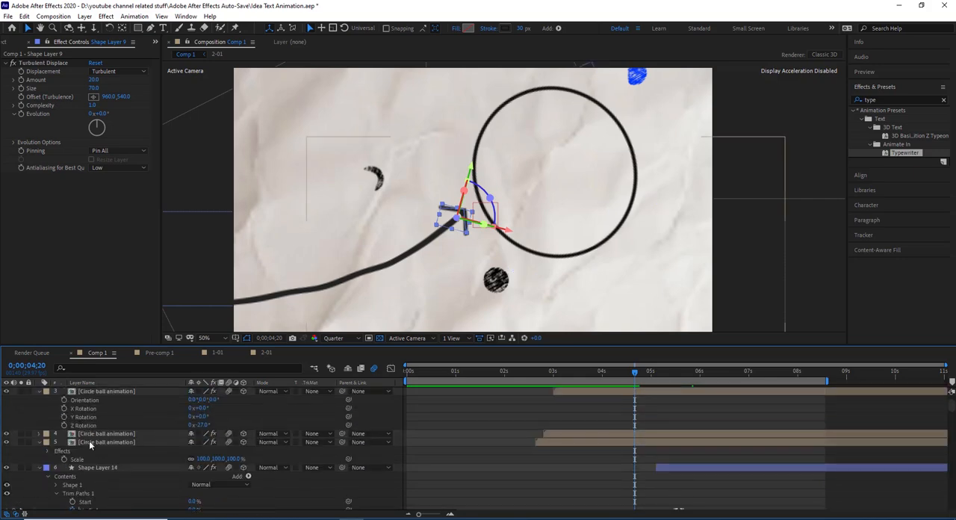
{"action": "left_click", "coordinate": [22, 441]}
{"action": "left_click", "coordinate": [21, 441]}
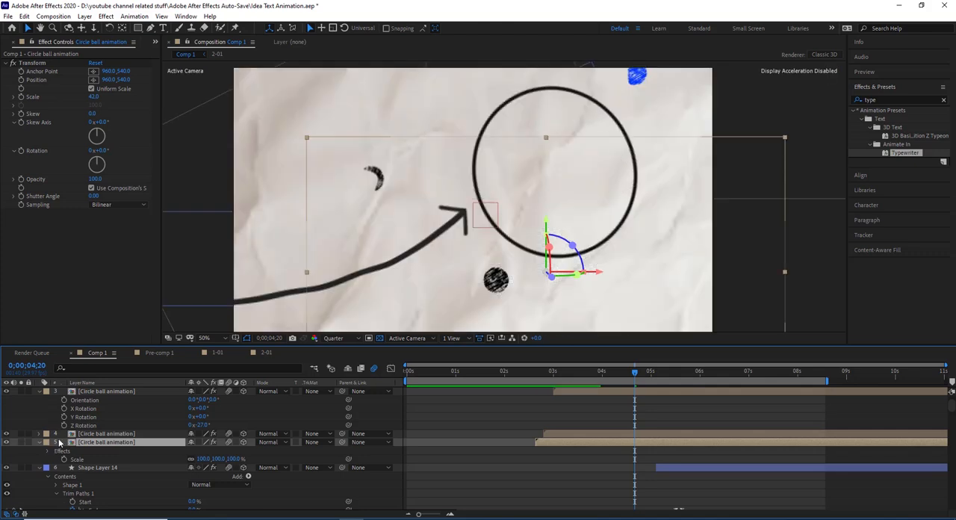
- Open the Circle ball animation precomp and inspect White Solid 1 and the Scribble effect on White Solid 2
{"action": "double_click", "coordinate": [117, 442]}
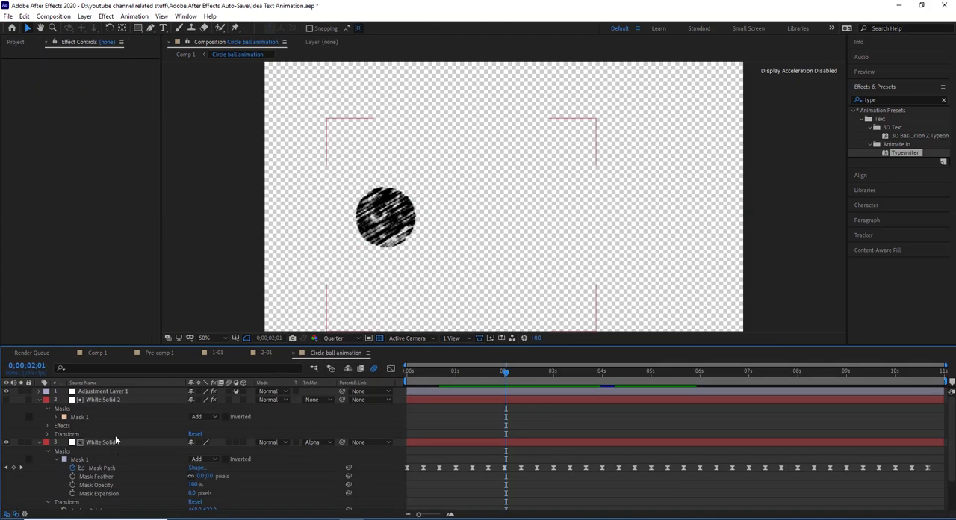
{"action": "left_click", "coordinate": [111, 442]}
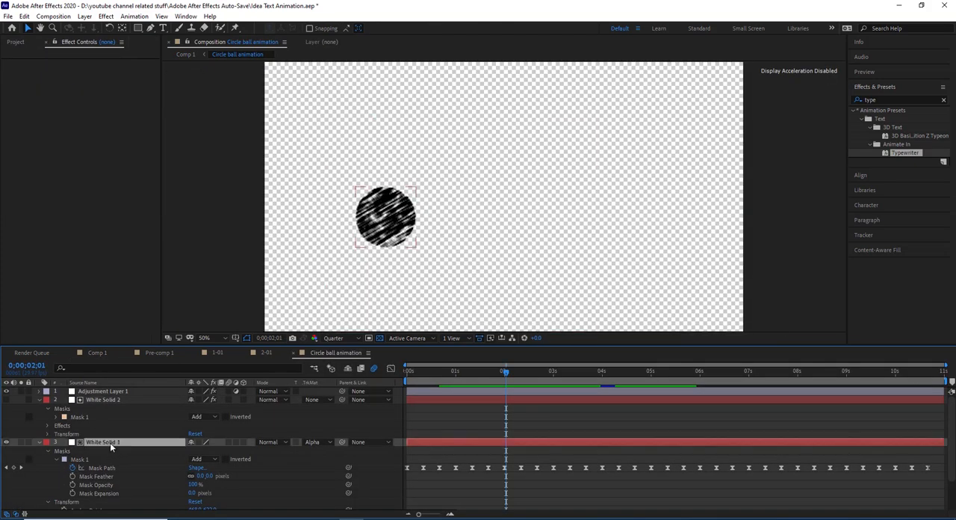
{"action": "left_click", "coordinate": [108, 400]}
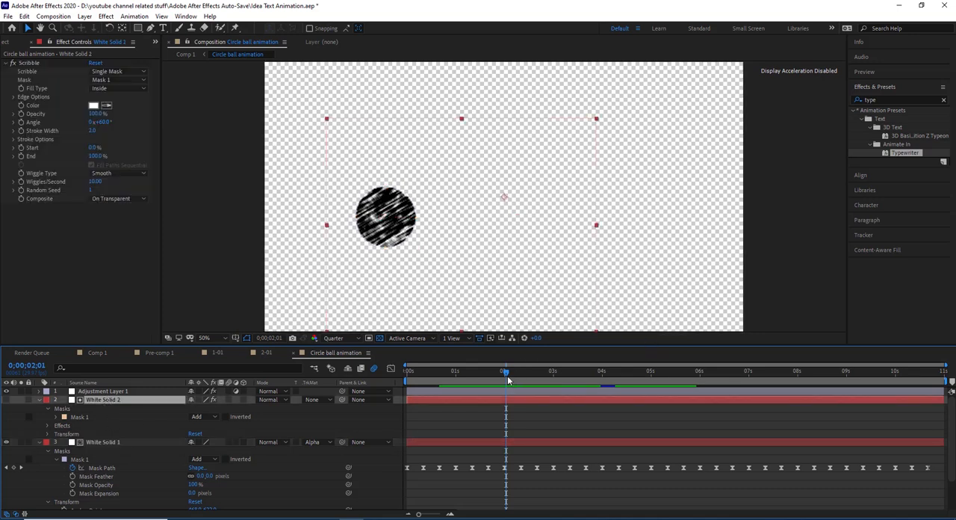
- Select White Solid 1's Mask Path and scrub between 0;00;00;00, 0;00;00;10 and 0;00;00;20 to examine how its keyframes change the ball
{"action": "mouse_move", "coordinate": [504, 372]}
{"action": "left_mouse_down"}
{"action": "mouse_move", "coordinate": [394, 412]}
{"action": "mouse_move", "coordinate": [395, 432]}
{"action": "left_mouse_up"}
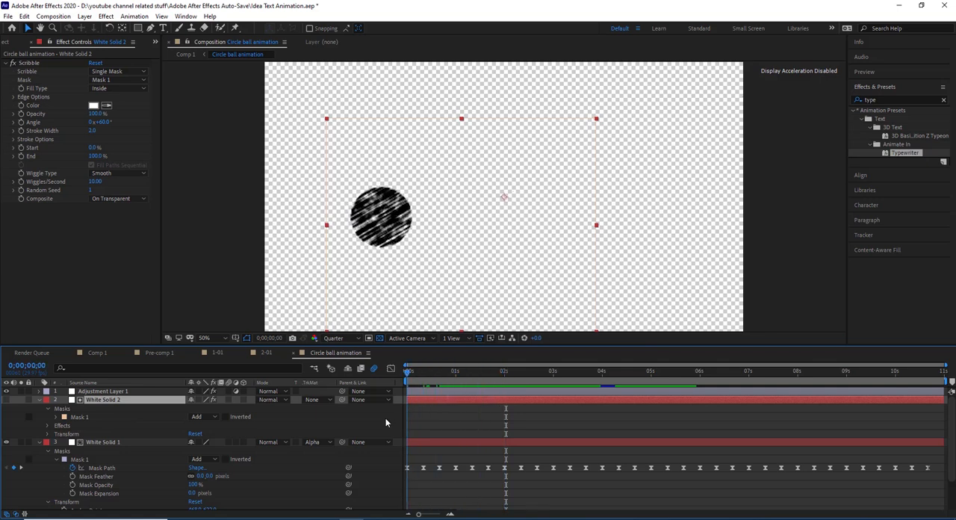
{"action": "left_click", "coordinate": [101, 468]}
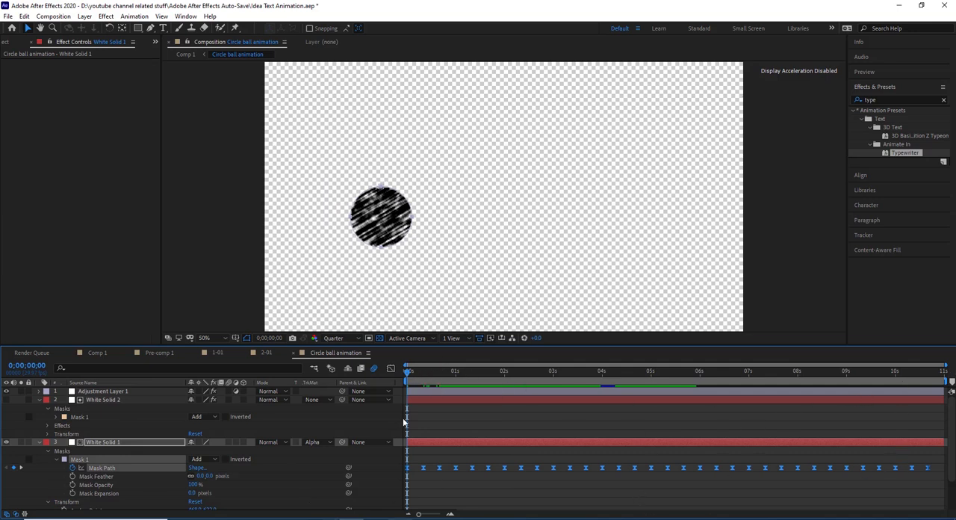
{"action": "mouse_move", "coordinate": [409, 377]}
{"action": "left_mouse_down"}
{"action": "mouse_move", "coordinate": [404, 382]}
{"action": "mouse_move", "coordinate": [427, 373]}
{"action": "left_mouse_up"}
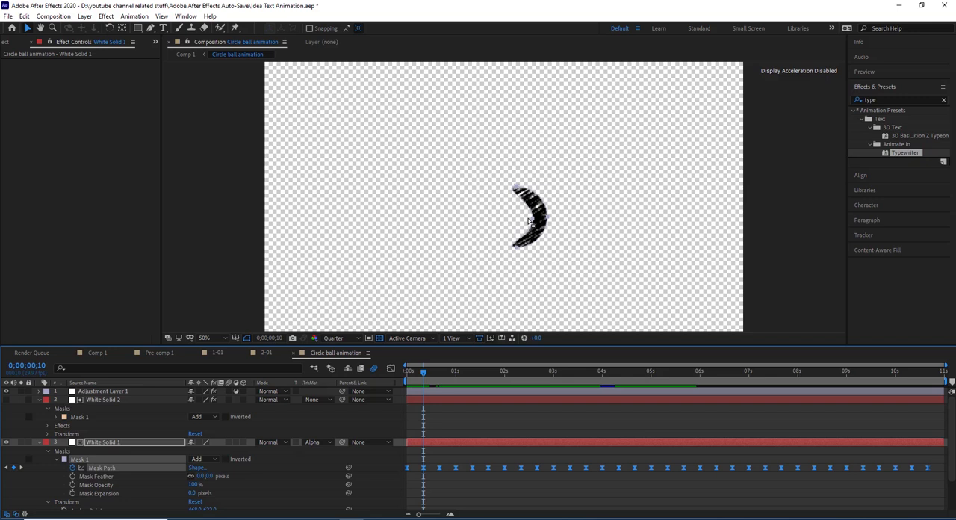
{"action": "left_click_drag", "start_coordinate": [429, 372], "coordinate": [440, 371]}
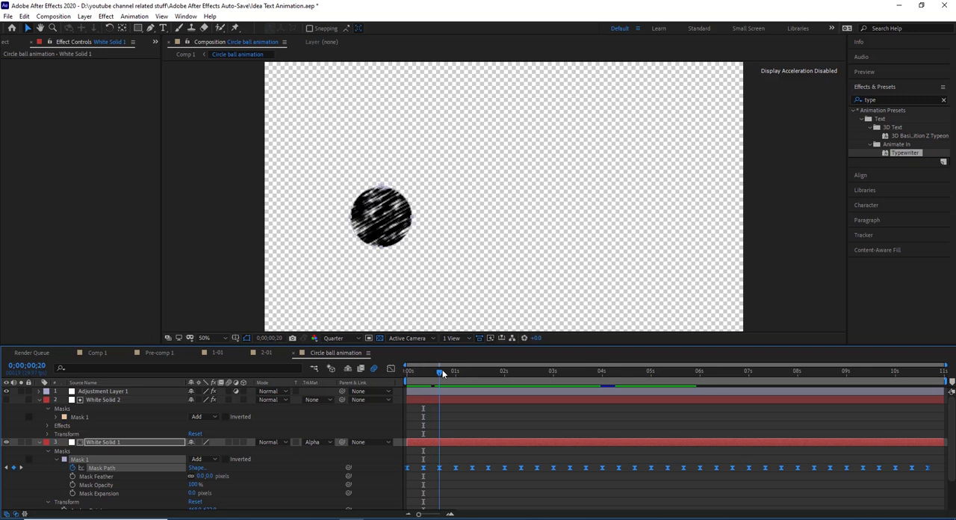
{"action": "left_click_drag", "start_coordinate": [442, 372], "coordinate": [381, 425]}
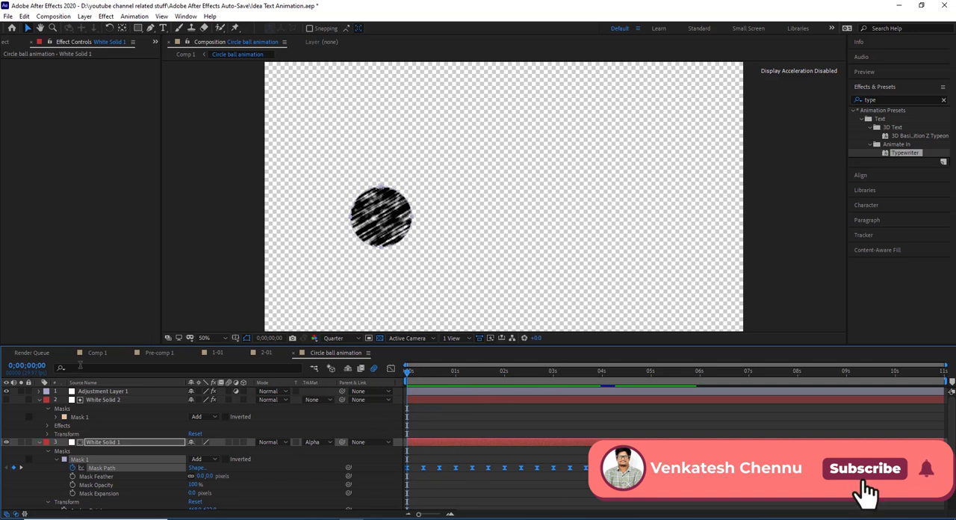
- Select Adjustment Layer 1 and toggle its Roughen Edges effect off and on to compare the ball's edges
{"action": "left_click", "coordinate": [102, 391]}
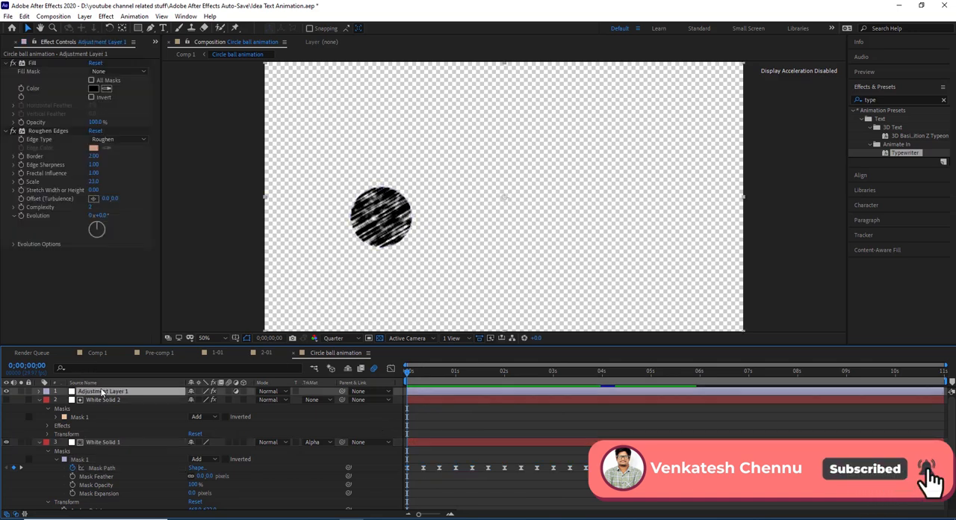
{"action": "left_click", "coordinate": [51, 132]}
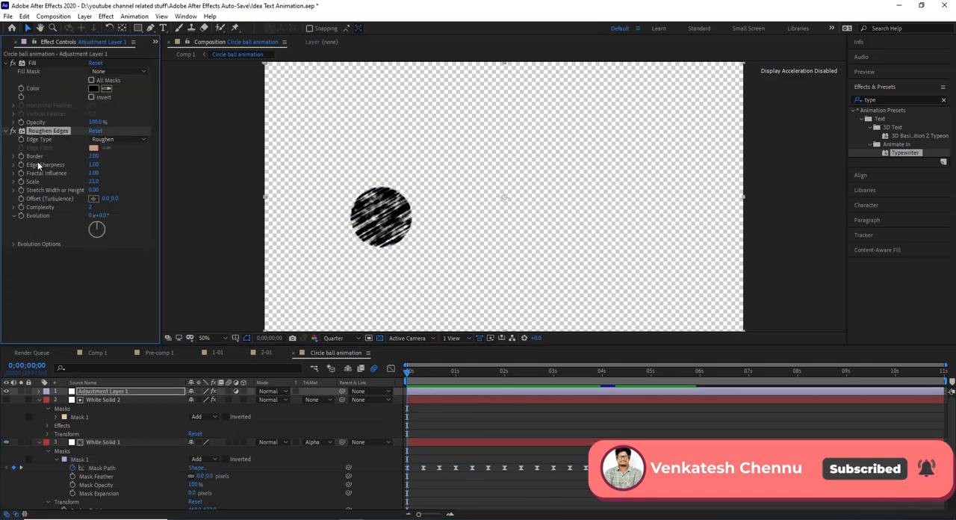
{"action": "left_click", "coordinate": [13, 132]}
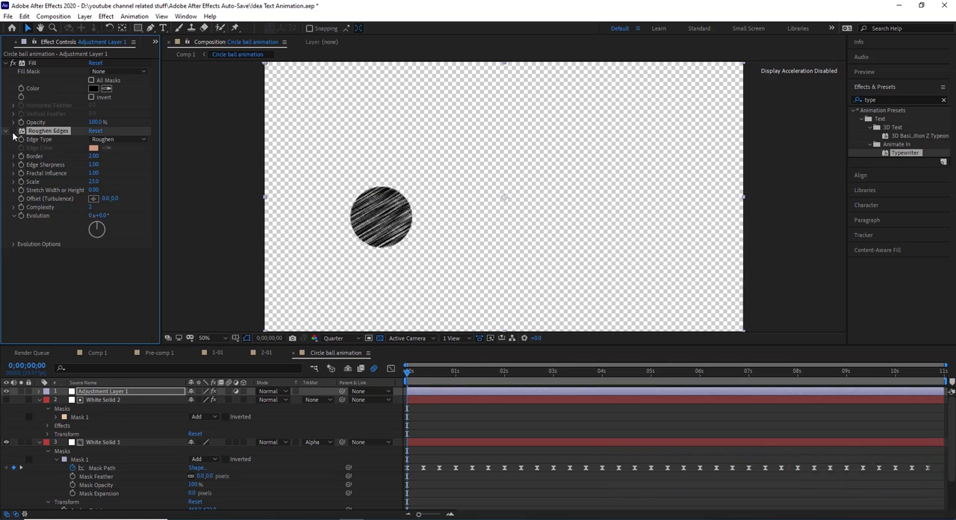
{"action": "left_click", "coordinate": [12, 132]}
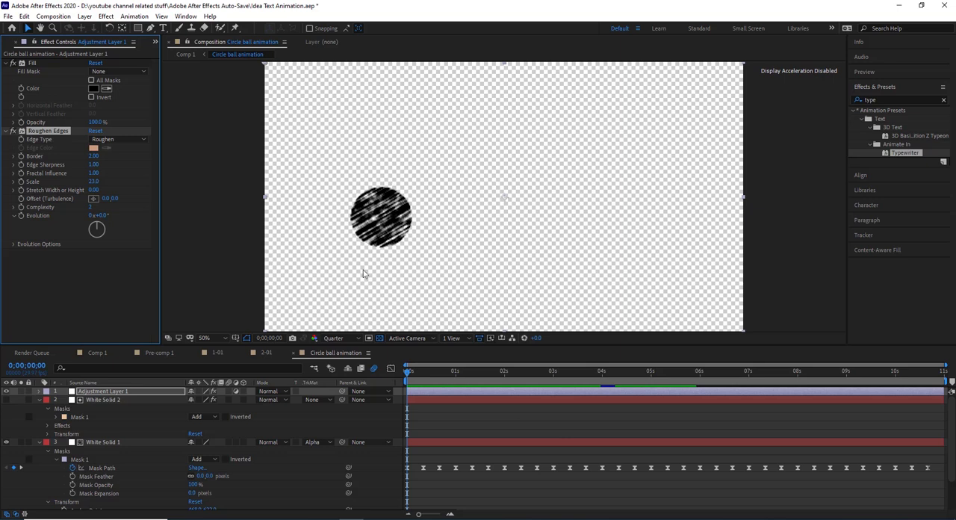
- Return to Comp 1 and scrub through 0;00;05;17 to 0;00;06;11 to preview the rays and text labels appearing around the circle
{"action": "left_click", "coordinate": [95, 352]}
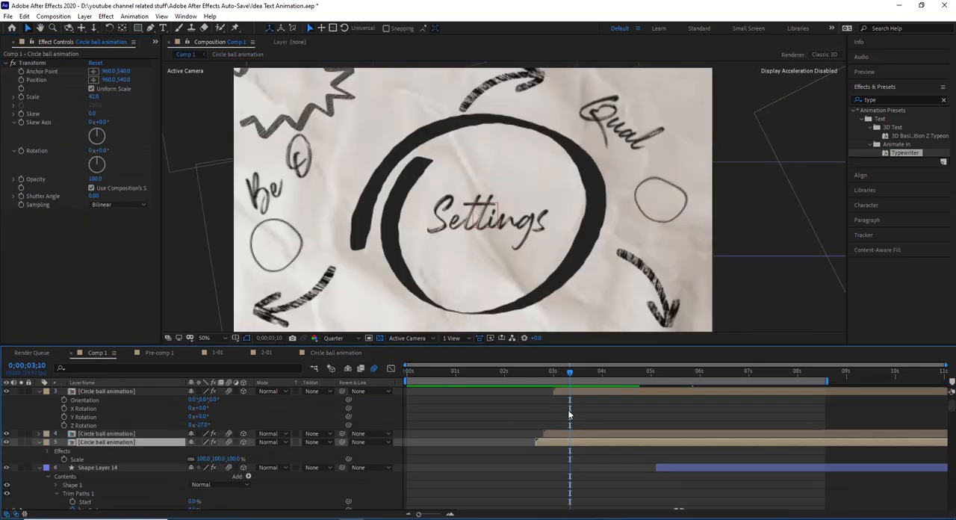
{"action": "left_click_drag", "start_coordinate": [574, 372], "coordinate": [673, 352]}
{"action": "left_click_drag", "start_coordinate": [342, 153], "coordinate": [344, 134]}
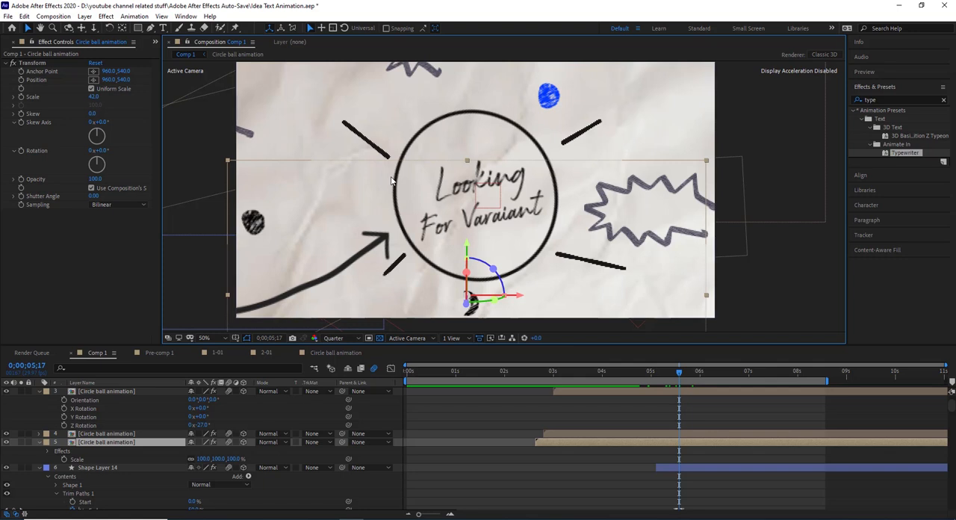
{"action": "left_click", "coordinate": [690, 374]}
{"action": "left_click_drag", "start_coordinate": [690, 375], "coordinate": [717, 371]}
{"action": "scroll", "coordinate": [503, 189], "scroll_direction": "down", "scroll_amount": 2}
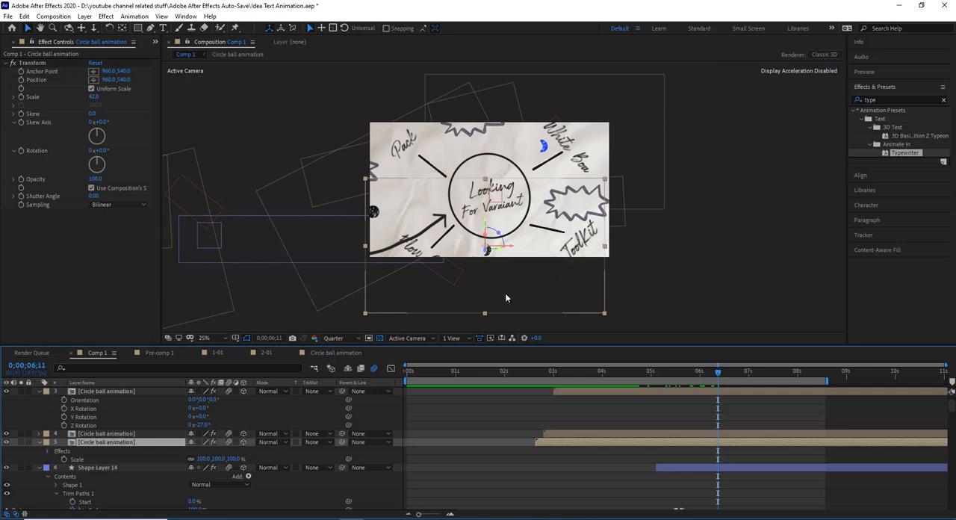
- Select Null 1 and scrub between 0;00;06;26 and 0;00;07;19 to examine the closing camera move from its Position and Z Rotation keyframes
{"action": "scroll", "coordinate": [501, 255], "scroll_direction": "up", "scroll_amount": 2}
{"action": "scroll", "coordinate": [500, 255], "scroll_direction": "down", "scroll_amount": 2}
{"action": "scroll", "coordinate": [295, 410], "scroll_direction": "down", "scroll_amount": 5}
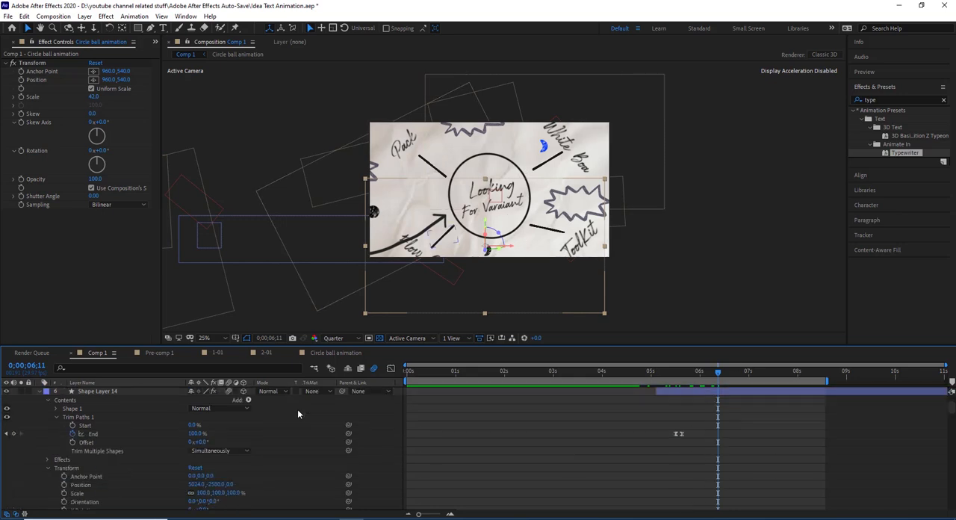
{"action": "scroll", "coordinate": [298, 409], "scroll_direction": "down", "scroll_amount": 10}
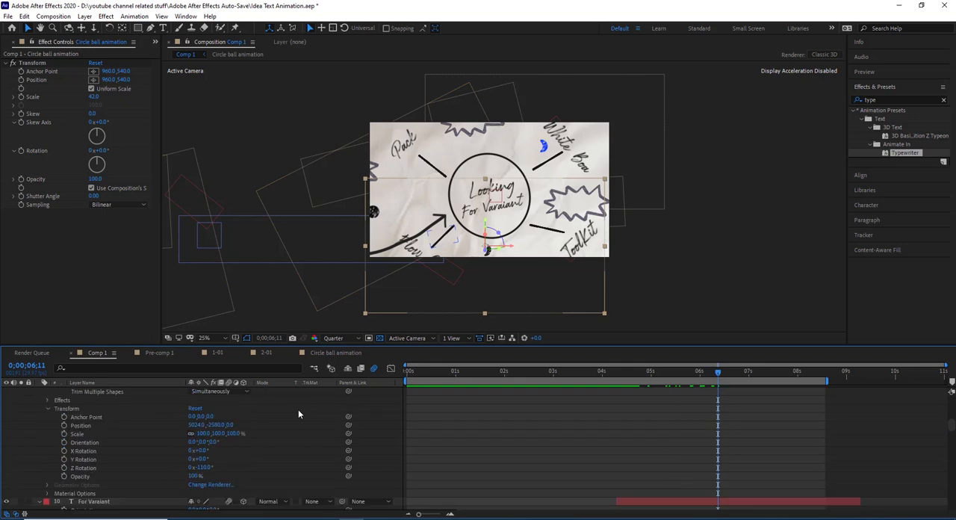
{"action": "scroll", "coordinate": [297, 409], "scroll_direction": "down", "scroll_amount": 10}
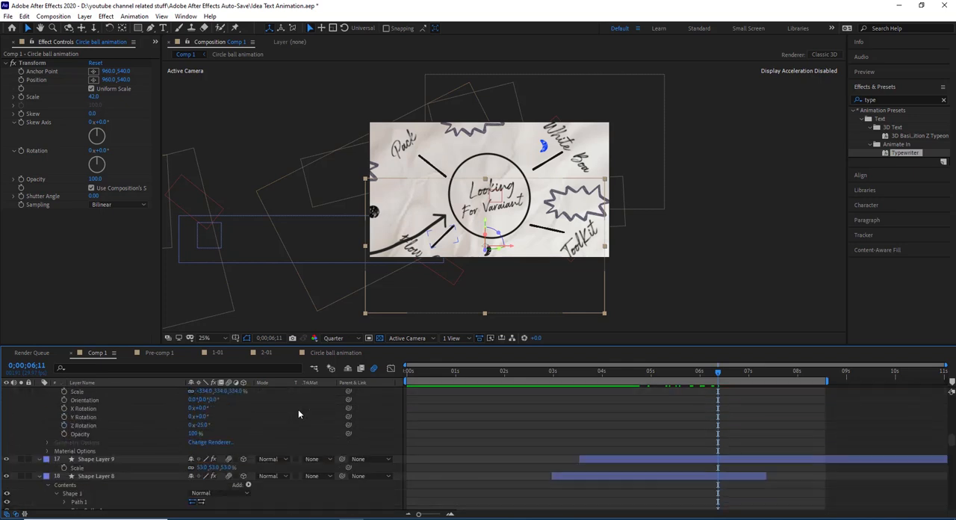
{"action": "scroll", "coordinate": [298, 410], "scroll_direction": "down", "scroll_amount": 10}
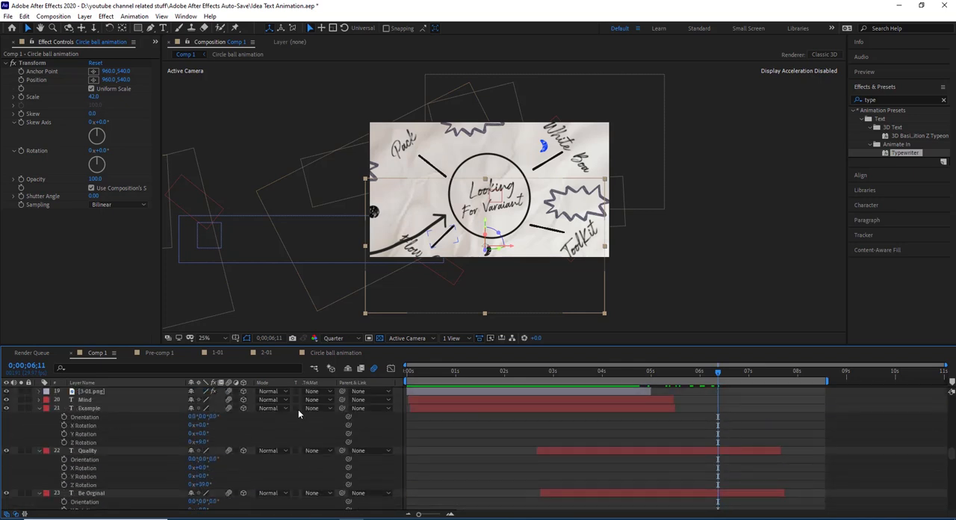
{"action": "scroll", "coordinate": [298, 413], "scroll_direction": "down", "scroll_amount": 10}
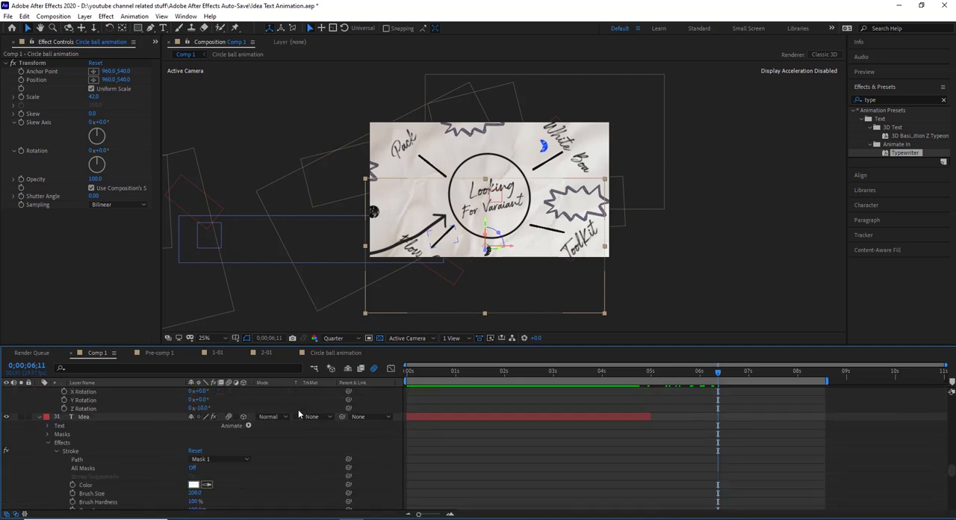
{"action": "scroll", "coordinate": [298, 409], "scroll_direction": "down", "scroll_amount": 6}
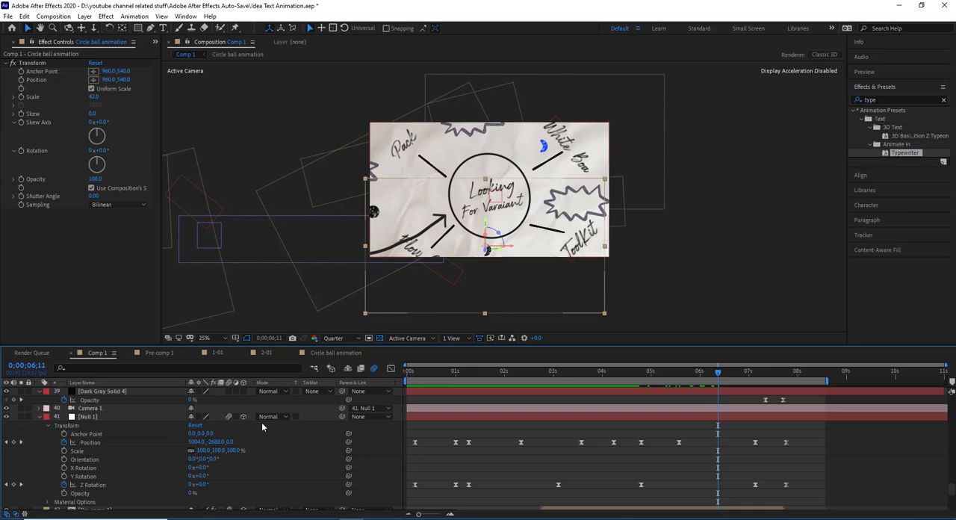
{"action": "left_click", "coordinate": [93, 416]}
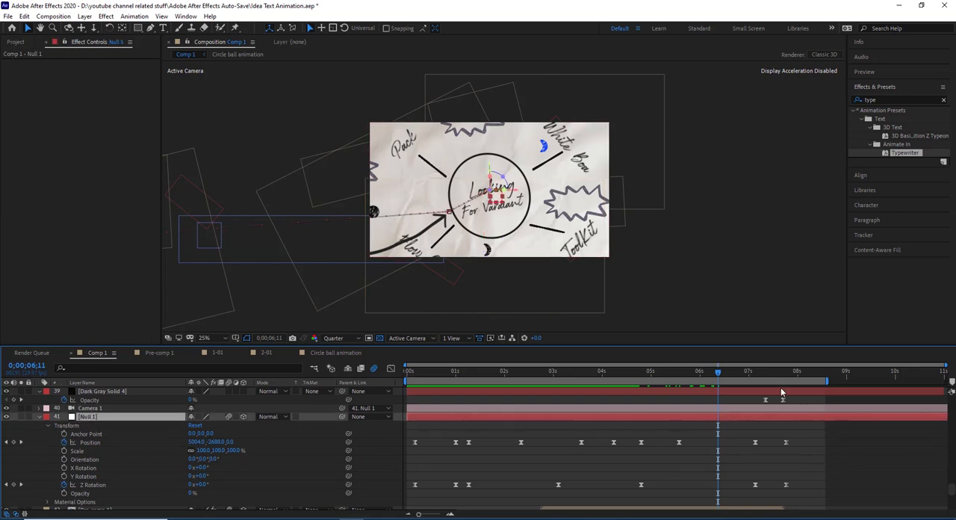
{"action": "mouse_move", "coordinate": [754, 379]}
{"action": "left_mouse_down"}
{"action": "mouse_move", "coordinate": [777, 378]}
{"action": "mouse_move", "coordinate": [741, 392]}
{"action": "left_mouse_up"}
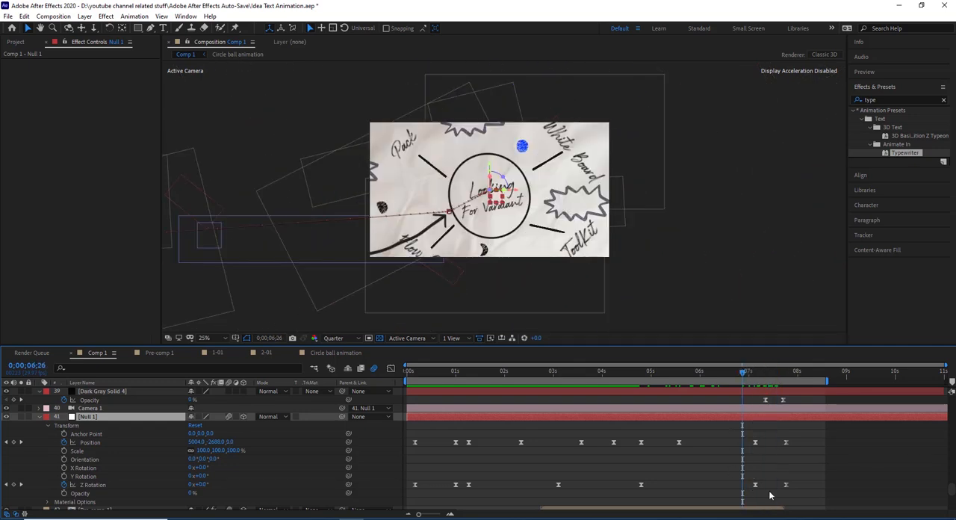
{"action": "left_click", "coordinate": [779, 372]}
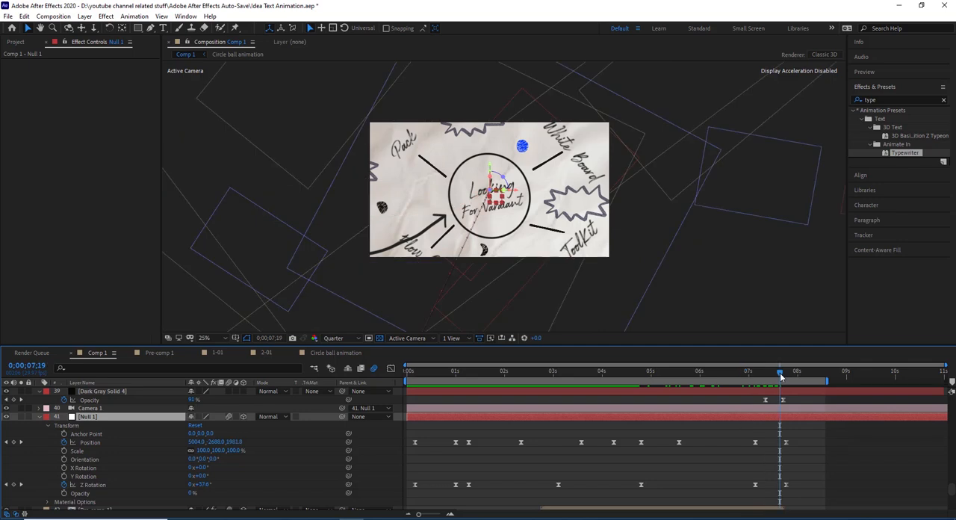
{"action": "mouse_move", "coordinate": [777, 378]}
{"action": "left_mouse_down"}
{"action": "mouse_move", "coordinate": [761, 390]}
{"action": "mouse_move", "coordinate": [770, 383]}
{"action": "left_mouse_up"}
- Select Adjustment Layer 2 and compare its animated Curves effect at 0;00;07;13 and at the 0;00;07;04 keyframe
{"action": "scroll", "coordinate": [230, 433], "scroll_direction": "up", "scroll_amount": 5}
{"action": "scroll", "coordinate": [230, 430], "scroll_direction": "up", "scroll_amount": 15}
{"action": "scroll", "coordinate": [230, 433], "scroll_direction": "up", "scroll_amount": 15}
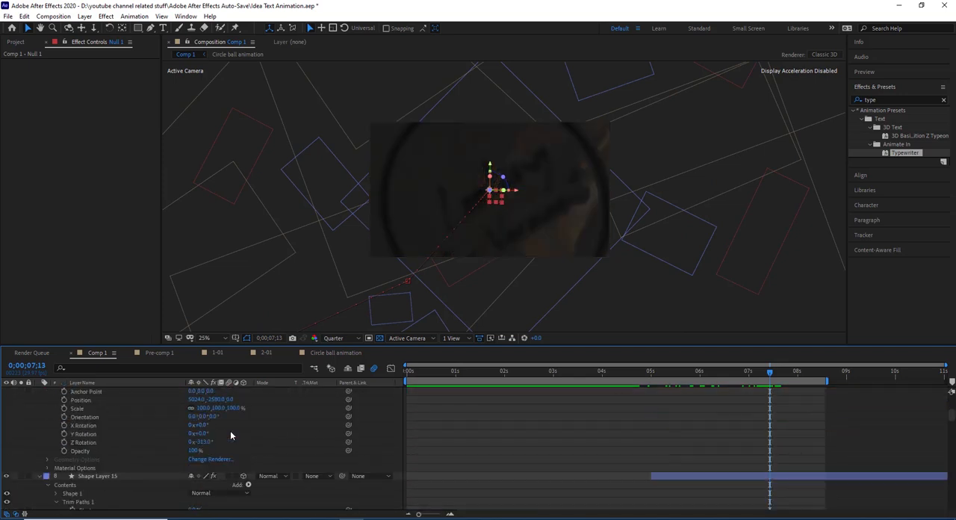
{"action": "scroll", "coordinate": [230, 430], "scroll_direction": "up", "scroll_amount": 5}
{"action": "left_click", "coordinate": [112, 391]}
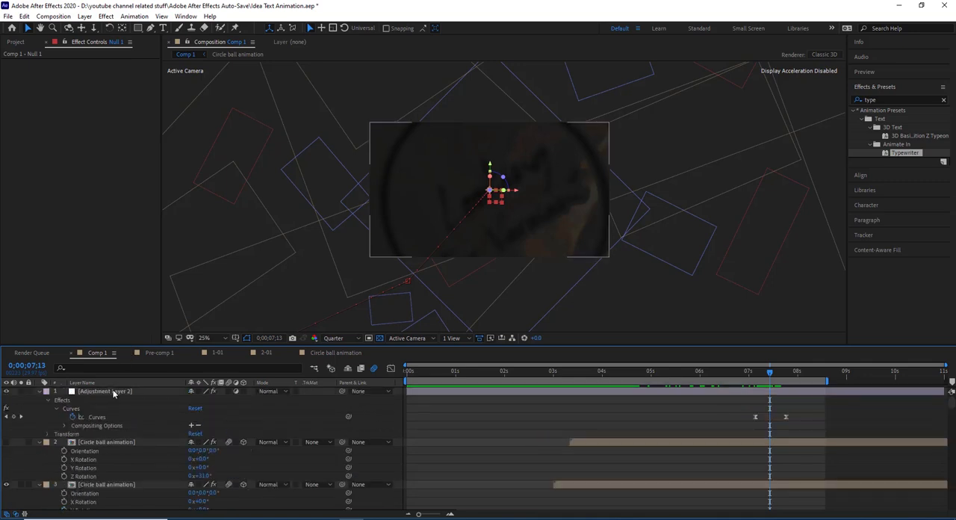
{"action": "left_click", "coordinate": [113, 392]}
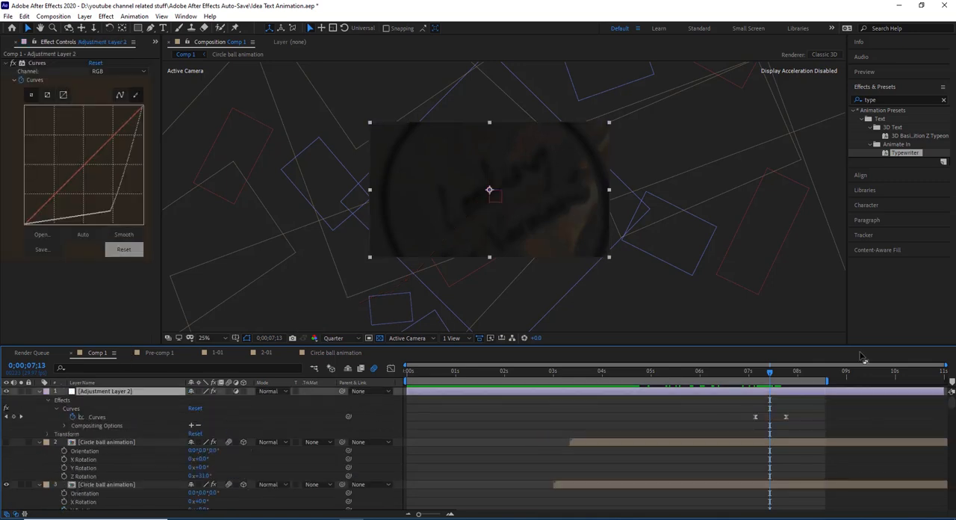
{"action": "left_click", "coordinate": [755, 371]}
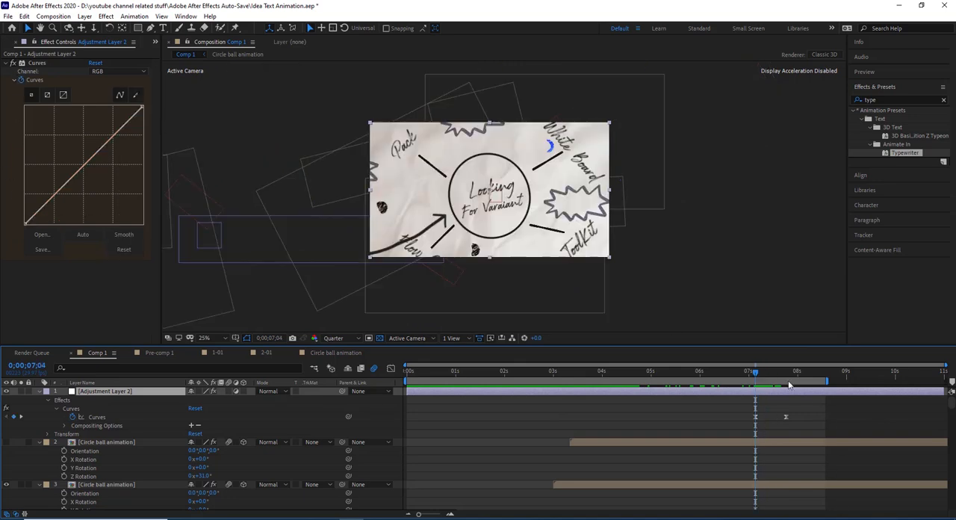
- Scrub between 0;00;07;17 and 0;00;07;24 to examine the closing fade around Adjustment Layer 2's second Curves keyframe
{"action": "left_click", "coordinate": [787, 380]}
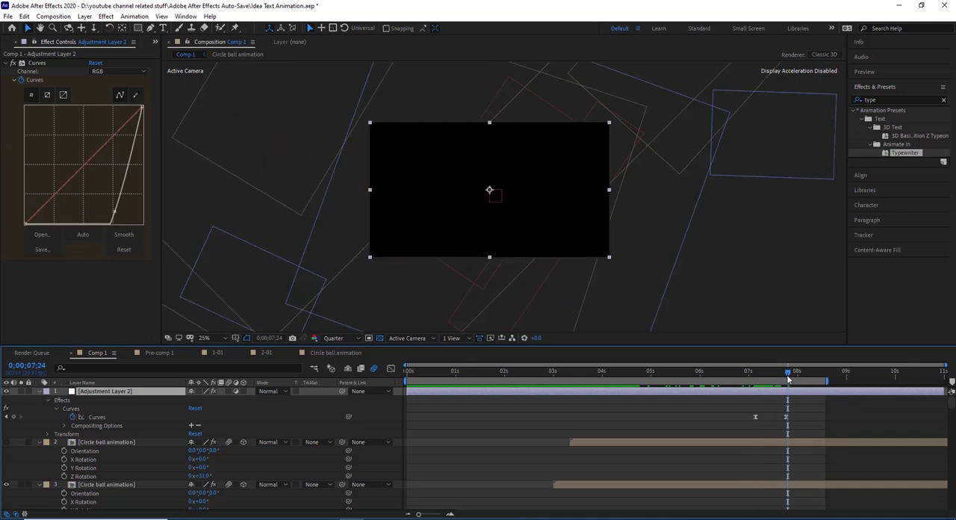
{"action": "left_click_drag", "start_coordinate": [785, 380], "coordinate": [782, 382]}
{"action": "key", "text": "Page_Up"}
{"action": "key", "text": "Page_Up"}
{"action": "key", "text": "Page_Up"}
{"action": "key", "text": "Page_Up"}
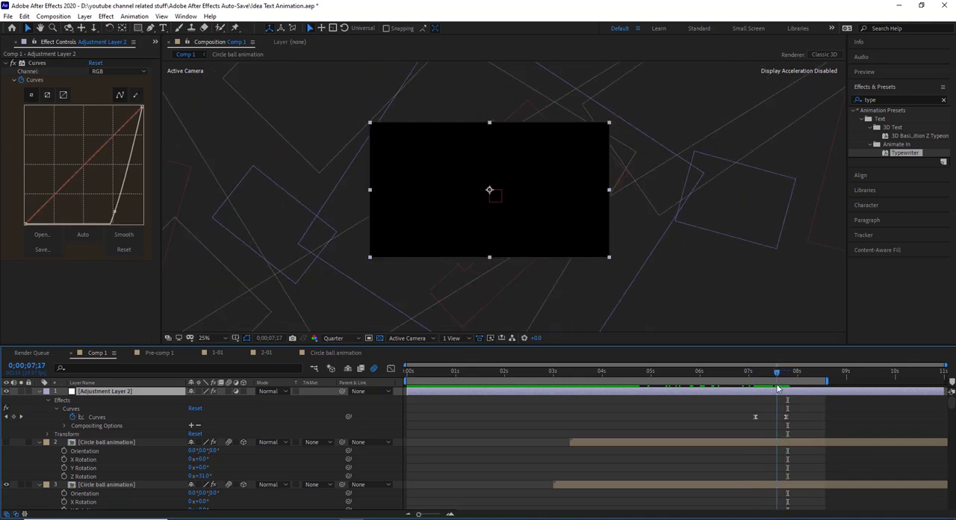
{"action": "left_click", "coordinate": [782, 379]}
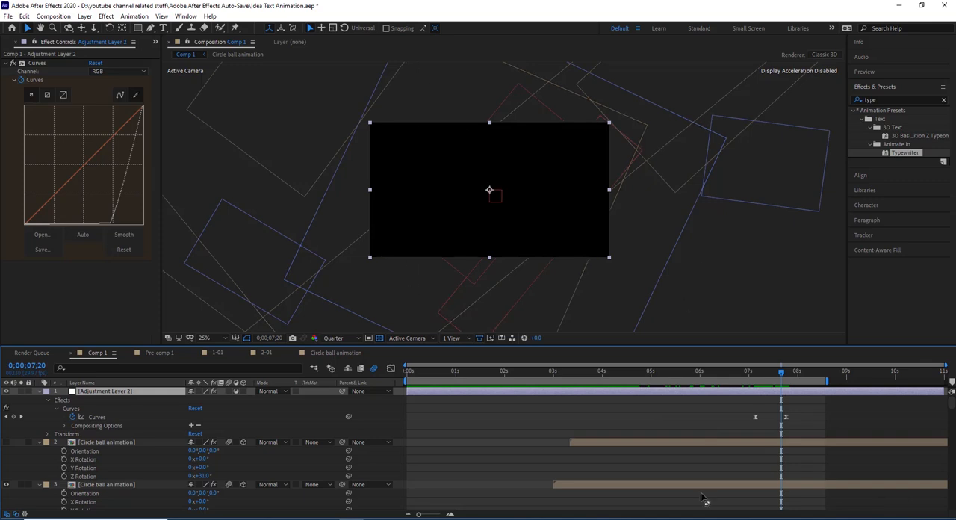
- Return to the start of Comp 1 at 0;00;00;00 and play a preview of the whole animation
{"action": "left_click", "coordinate": [408, 372]}
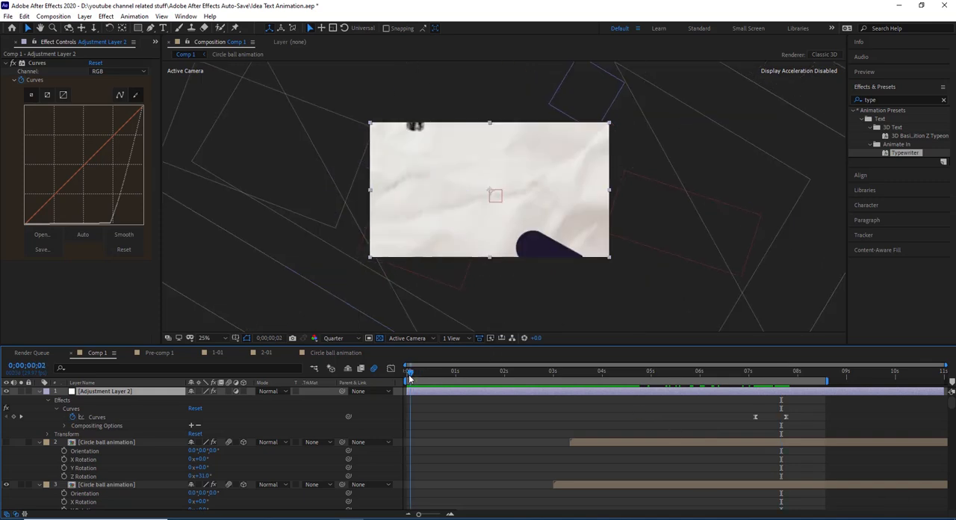
{"action": "left_click", "coordinate": [875, 72]}
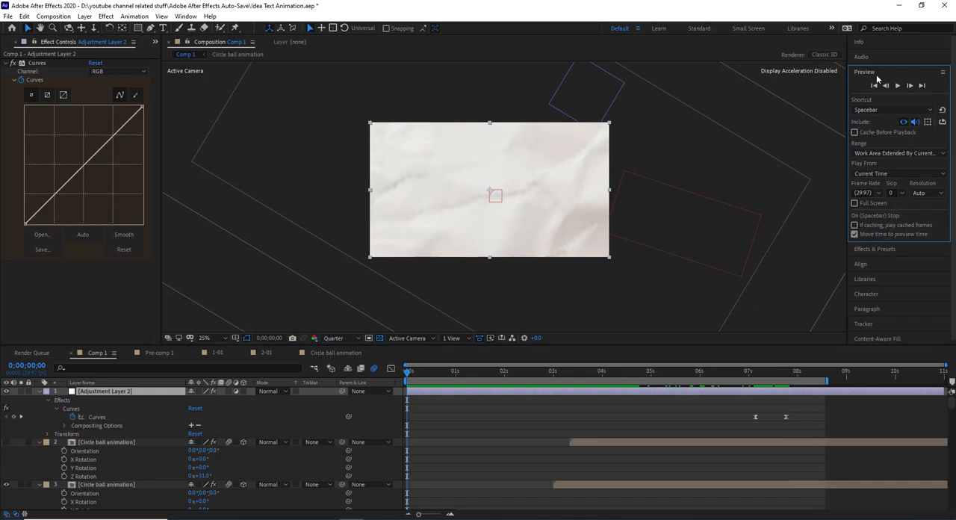
{"action": "left_click", "coordinate": [897, 86]}
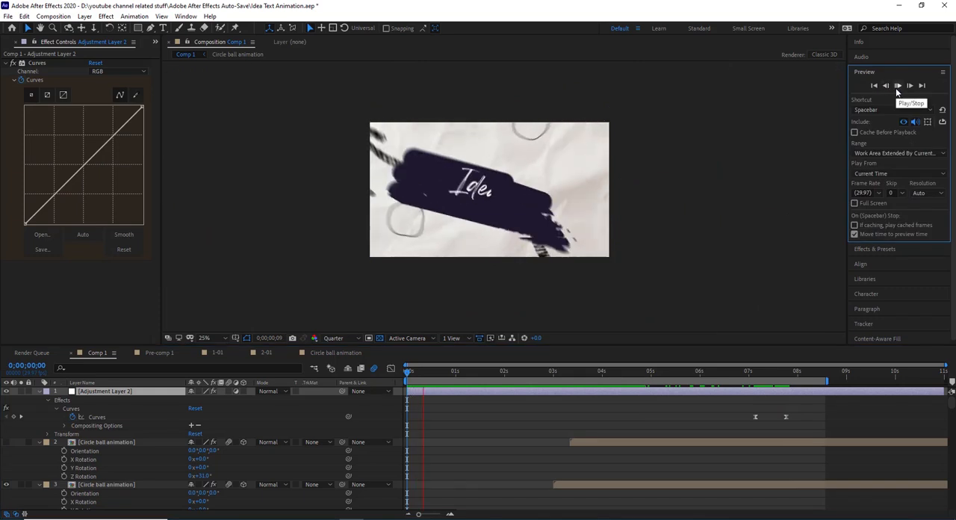